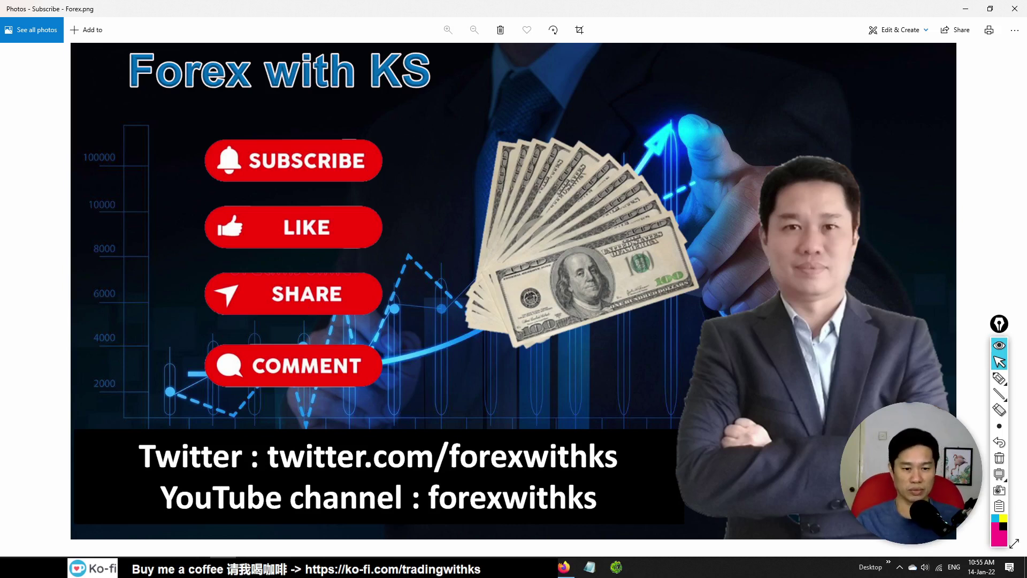
- Play the pinned Forex Intro - English 2021 video through its disclaimer and close the video player
{"action": "right_click", "coordinate": [255, 564]}
{"action": "left_click", "coordinate": [289, 565]}
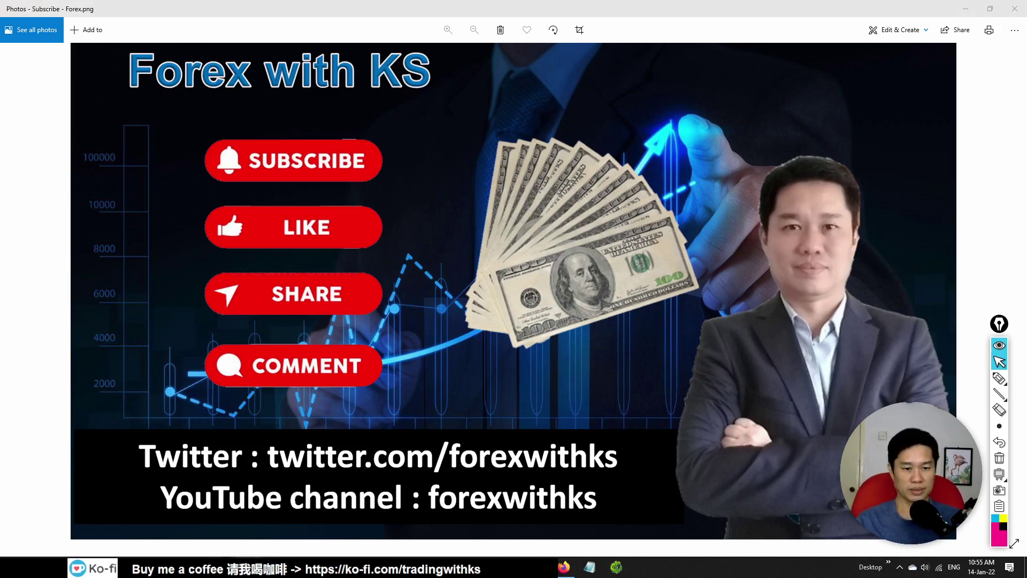
{"action": "right_click", "coordinate": [250, 566]}
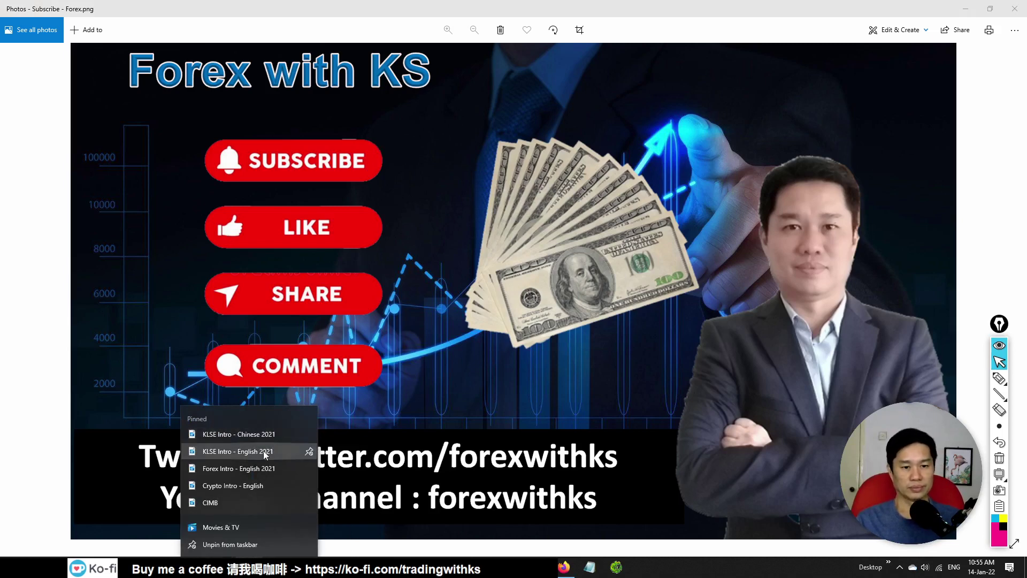
{"action": "left_click", "coordinate": [251, 470]}
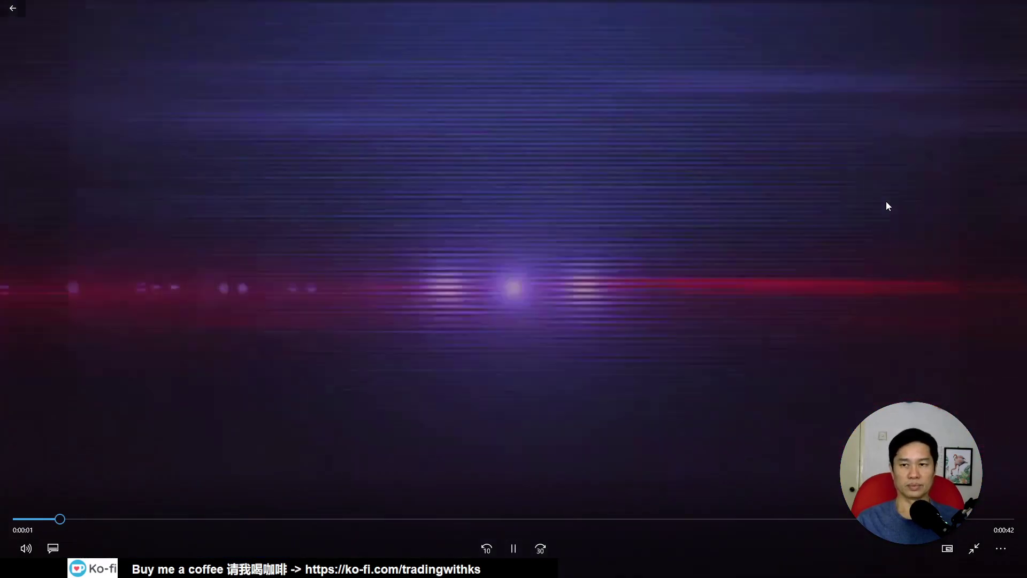
{"action": "key", "text": "Escape"}
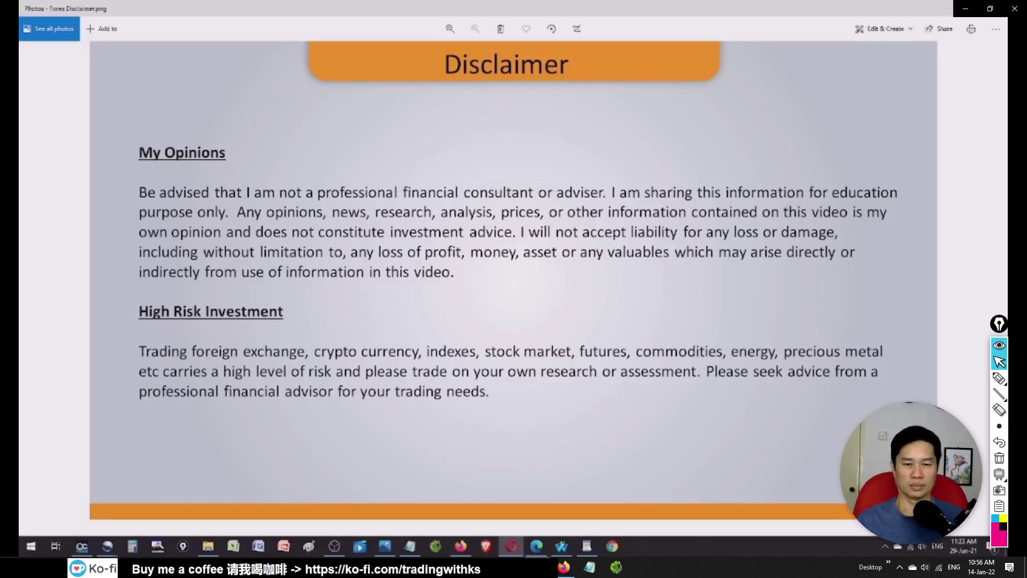
{"action": "mouse_move", "coordinate": [976, 59]}
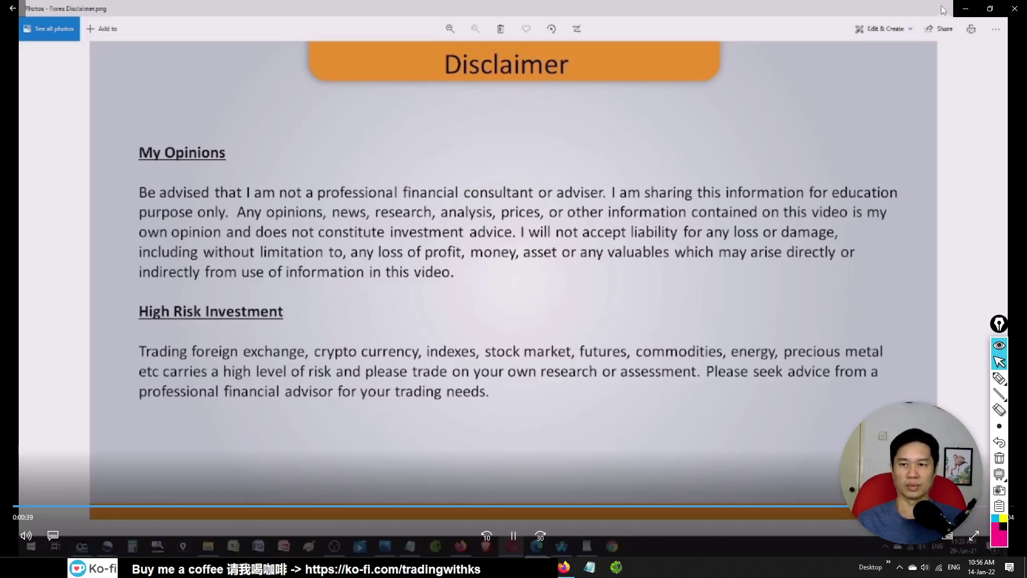
{"action": "left_click", "coordinate": [1015, 15]}
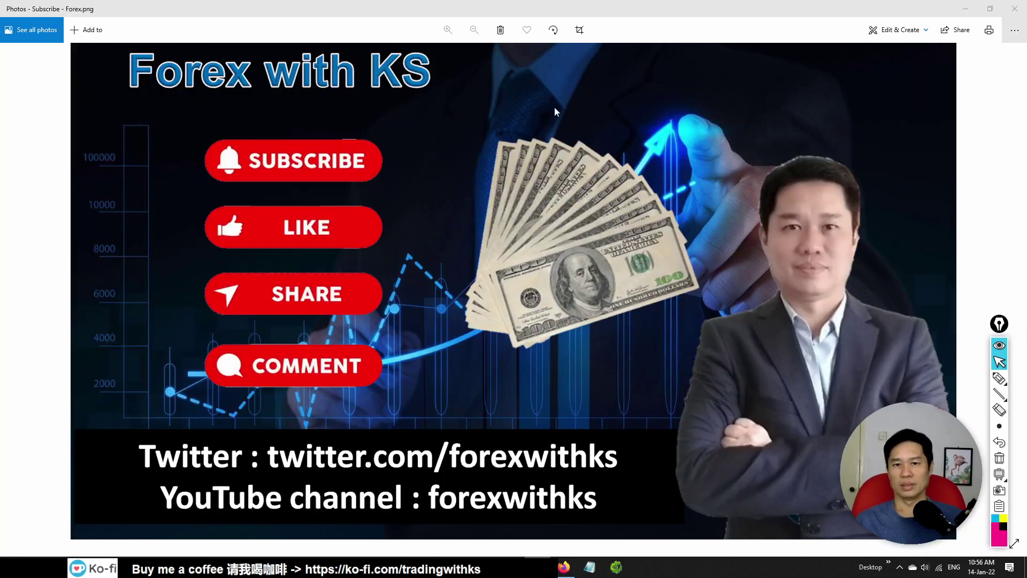
- Draw annotation rectangles around the Subscribe, Like, Share and Comment labels on the image, and clear them all
{"action": "mouse_move", "coordinate": [997, 386]}
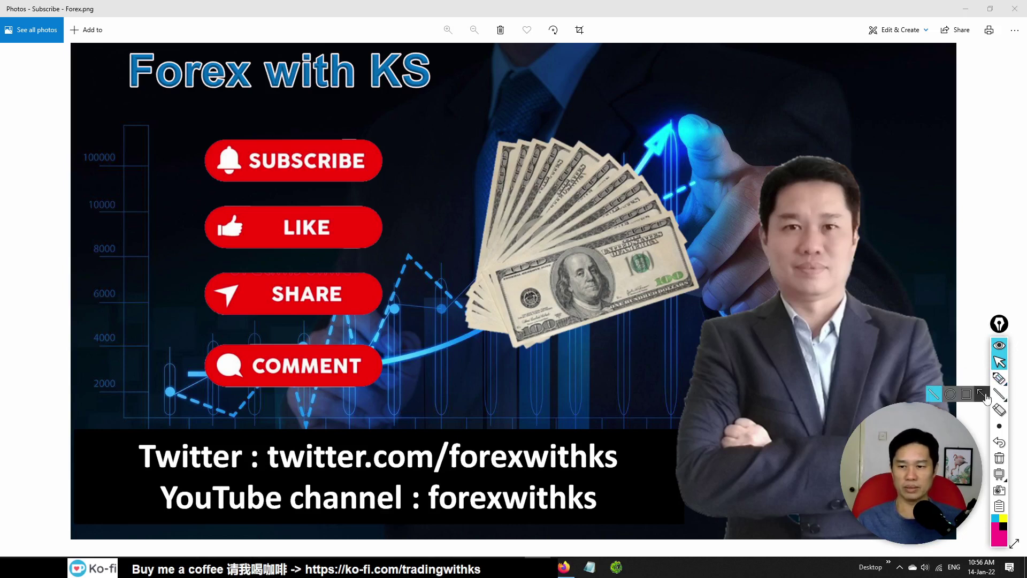
{"action": "left_click", "coordinate": [966, 393]}
{"action": "left_click_drag", "start_coordinate": [213, 142], "coordinate": [391, 188]}
{"action": "mouse_move", "coordinate": [239, 191]}
{"action": "left_mouse_down"}
{"action": "mouse_move", "coordinate": [332, 246]}
{"action": "mouse_move", "coordinate": [386, 253]}
{"action": "left_mouse_up"}
{"action": "mouse_move", "coordinate": [228, 268]}
{"action": "left_mouse_down"}
{"action": "mouse_move", "coordinate": [291, 301]}
{"action": "mouse_move", "coordinate": [382, 314]}
{"action": "left_mouse_up"}
{"action": "left_click_drag", "start_coordinate": [231, 320], "coordinate": [430, 409]}
{"action": "left_click", "coordinate": [1000, 458]}
{"action": "left_click", "coordinate": [1000, 362]}
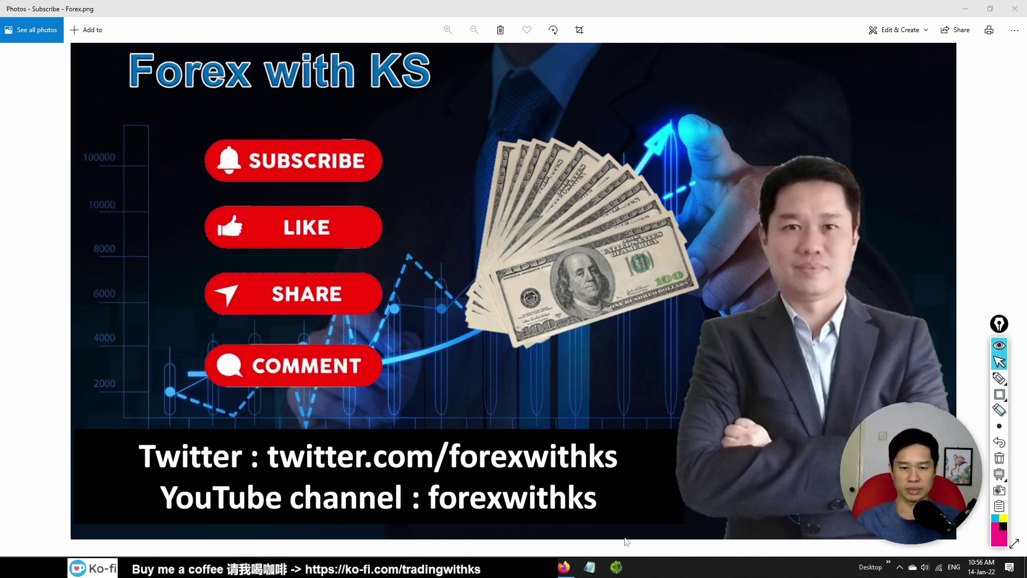
- Switch to Firefox and open the Forex Factory calendar at this week's Thursday and Friday events
{"action": "left_click", "coordinate": [564, 566]}
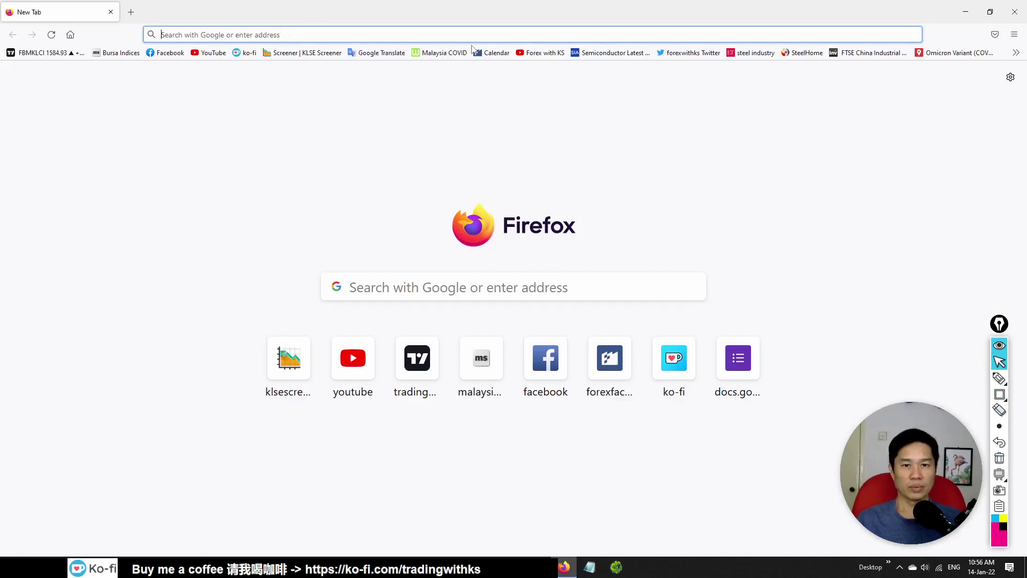
{"action": "left_click", "coordinate": [494, 52]}
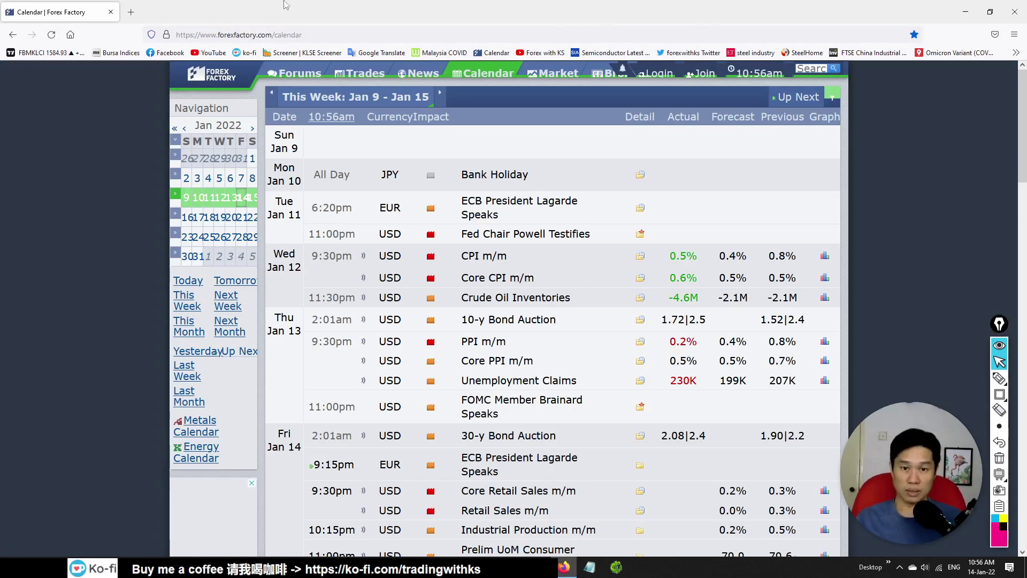
{"action": "scroll", "coordinate": [335, 264], "scroll_direction": "down", "scroll_amount": 2}
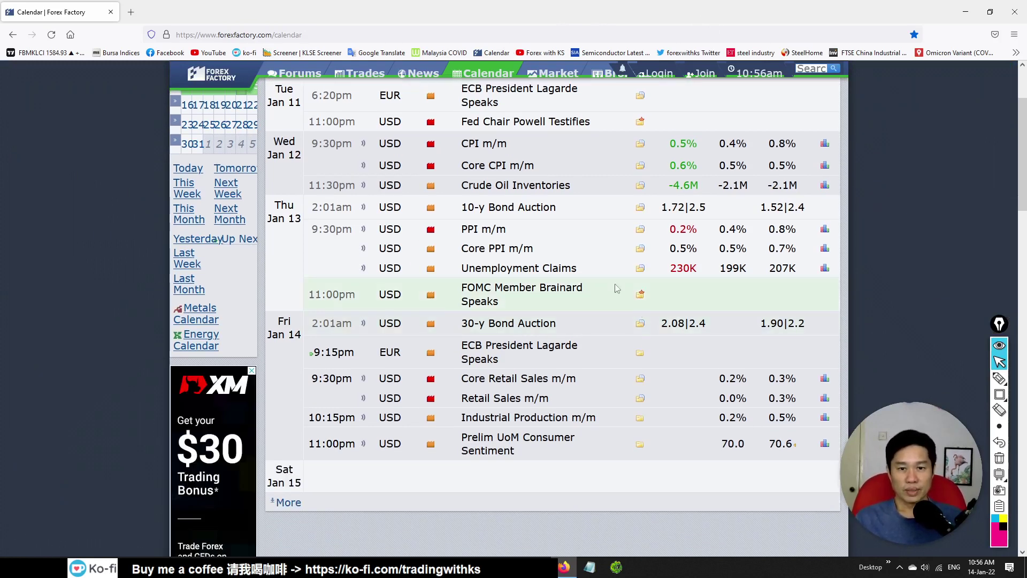
- Box the Unemployment Claims row and the 30-y Bond Auction's actual value one after the other, clearing each annotation
{"action": "left_click", "coordinate": [1000, 395]}
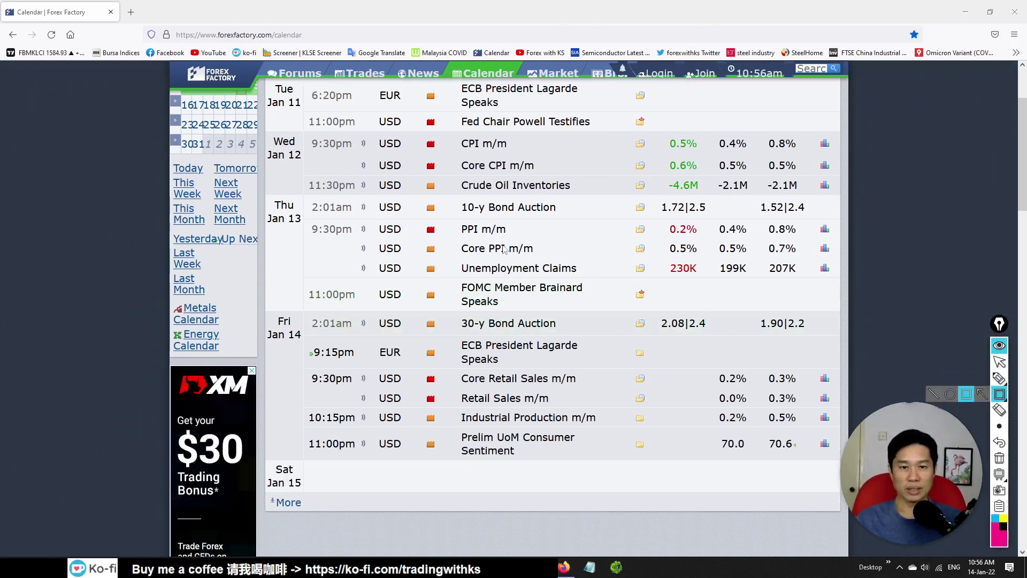
{"action": "left_click_drag", "start_coordinate": [377, 266], "coordinate": [759, 283]}
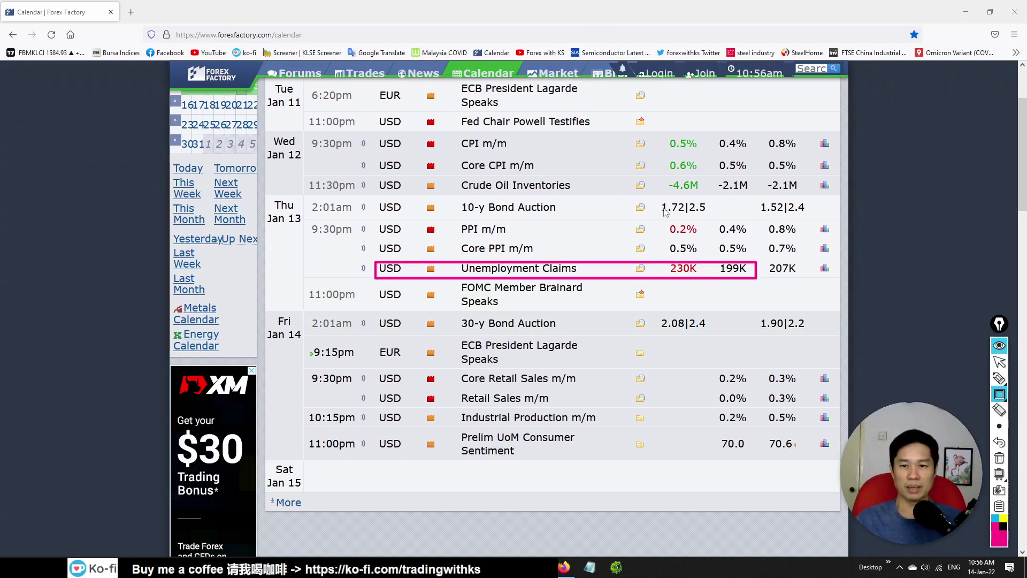
{"action": "left_click", "coordinate": [1000, 460]}
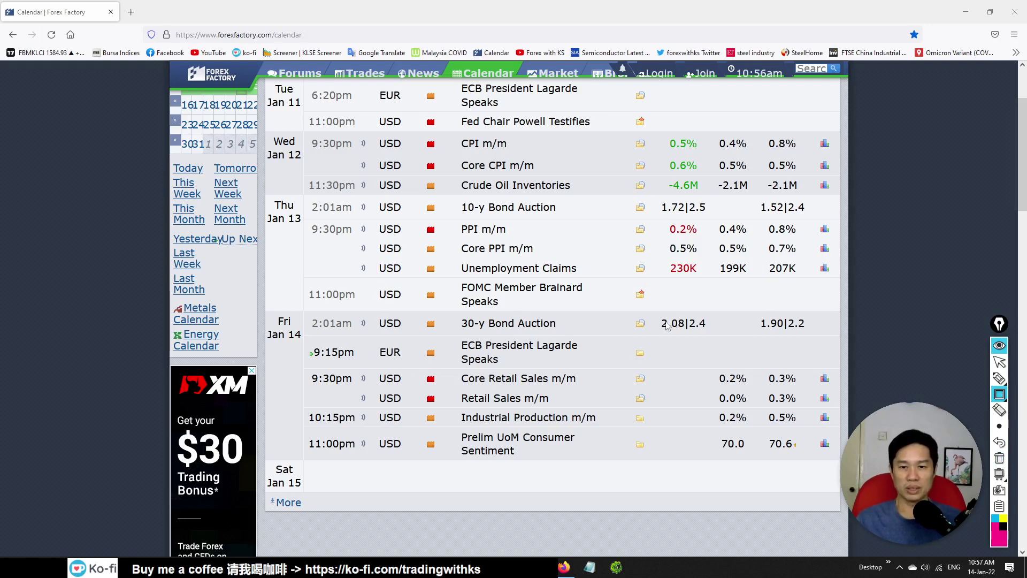
{"action": "left_click_drag", "start_coordinate": [650, 314], "coordinate": [724, 332]}
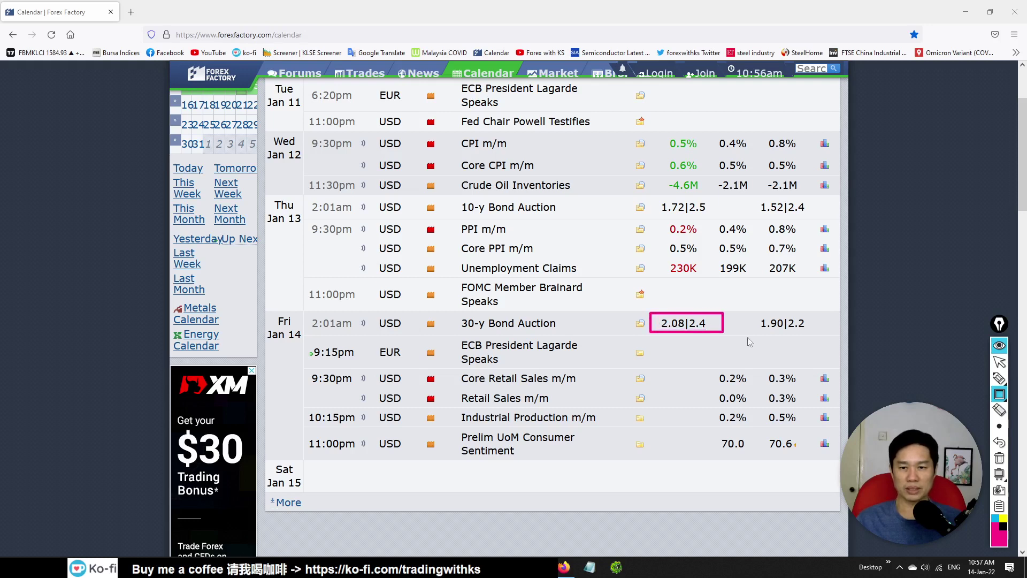
{"action": "left_click", "coordinate": [999, 459]}
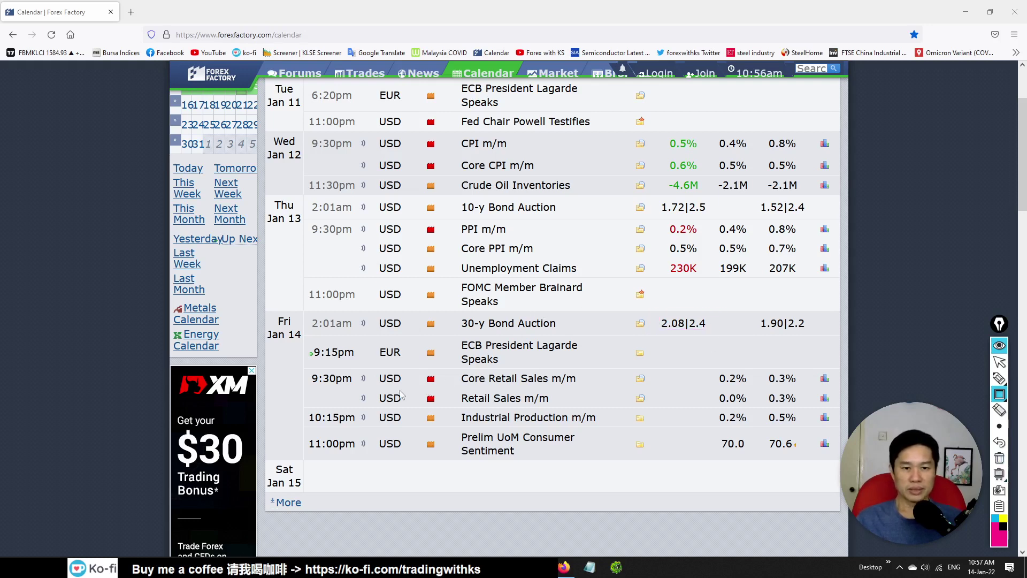
- Box Friday's two retail sales rows and then all USD events from 9:30pm to 11:00pm, clearing each annotation
{"action": "mouse_move", "coordinate": [362, 369]}
{"action": "left_mouse_down"}
{"action": "mouse_move", "coordinate": [658, 421]}
{"action": "mouse_move", "coordinate": [808, 400]}
{"action": "mouse_move", "coordinate": [847, 408]}
{"action": "left_mouse_up"}
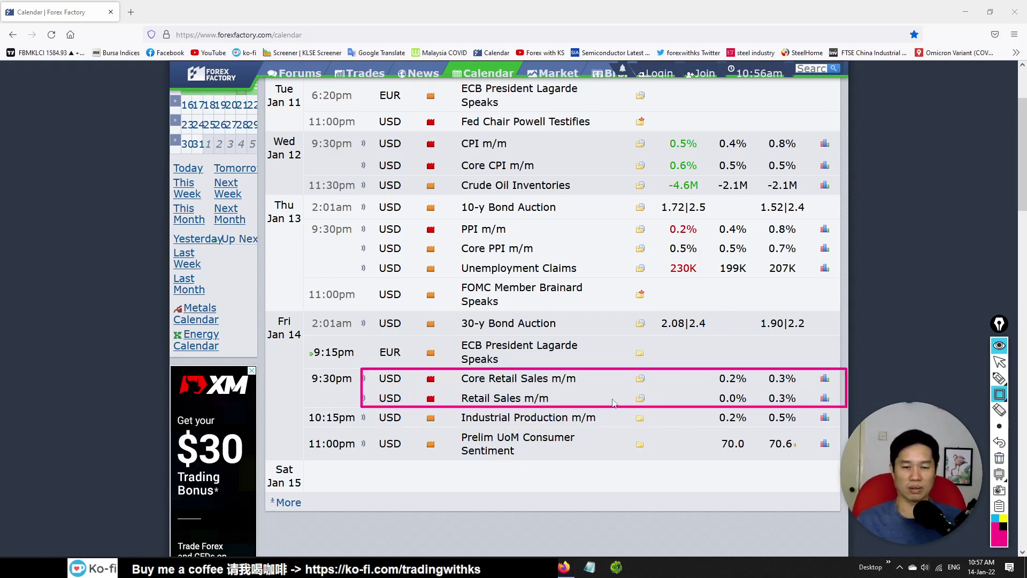
{"action": "left_click", "coordinate": [1000, 362]}
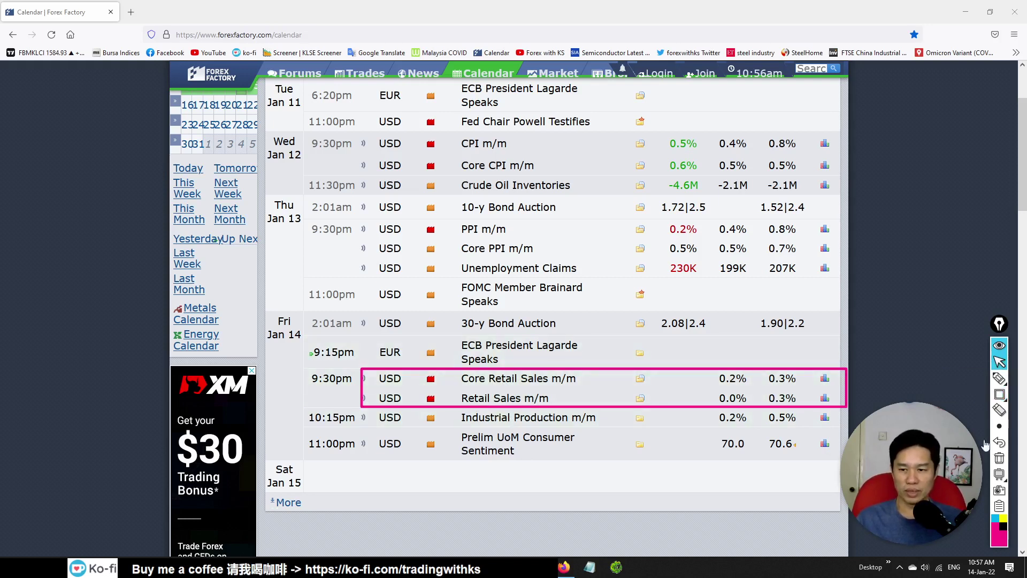
{"action": "left_click", "coordinate": [998, 461]}
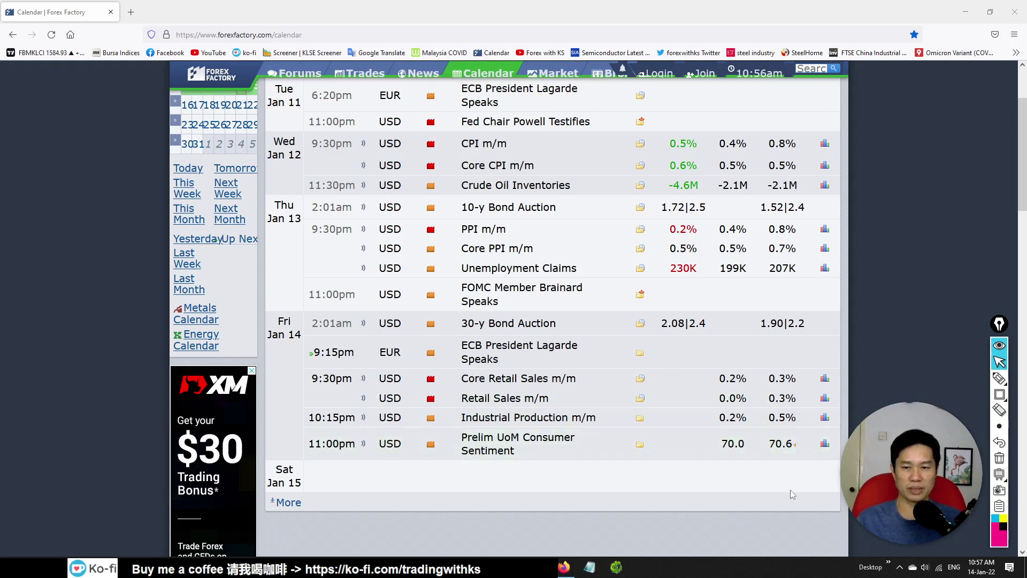
{"action": "left_click", "coordinate": [1000, 394]}
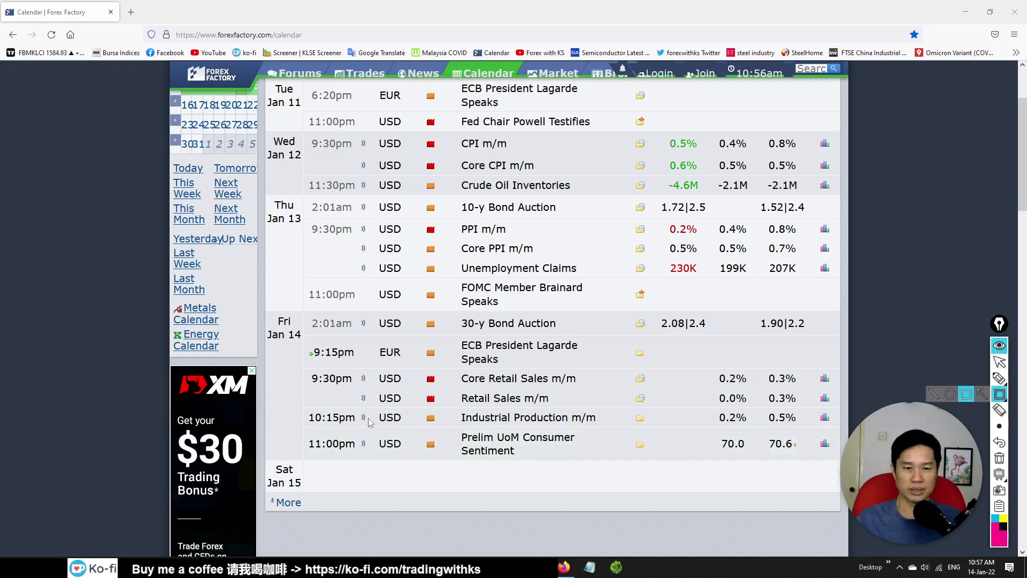
{"action": "mouse_move", "coordinate": [363, 357]}
{"action": "left_mouse_down"}
{"action": "mouse_move", "coordinate": [638, 477]}
{"action": "mouse_move", "coordinate": [816, 489]}
{"action": "mouse_move", "coordinate": [848, 462]}
{"action": "left_mouse_up"}
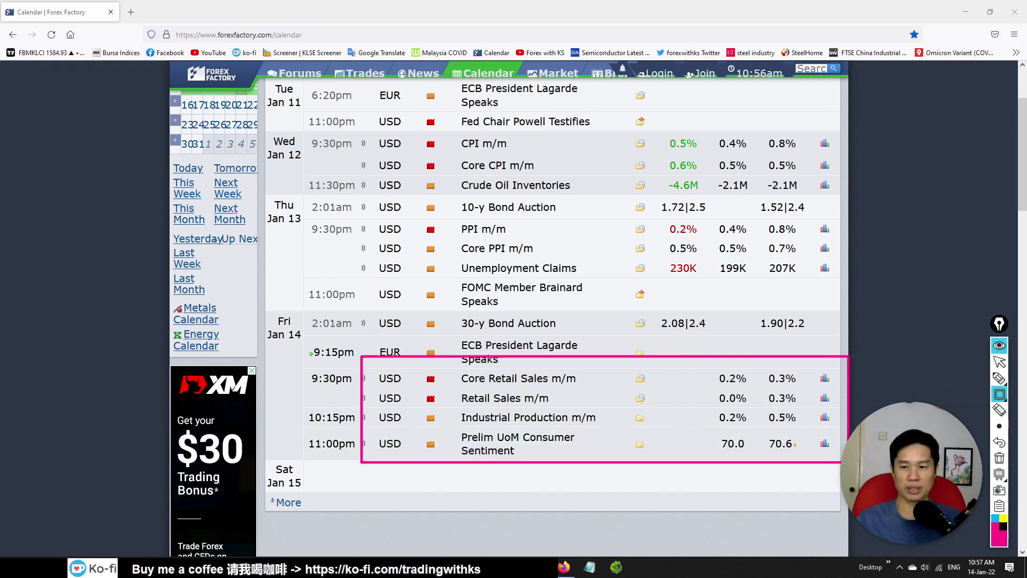
{"action": "left_click", "coordinate": [999, 458]}
{"action": "left_click", "coordinate": [999, 362]}
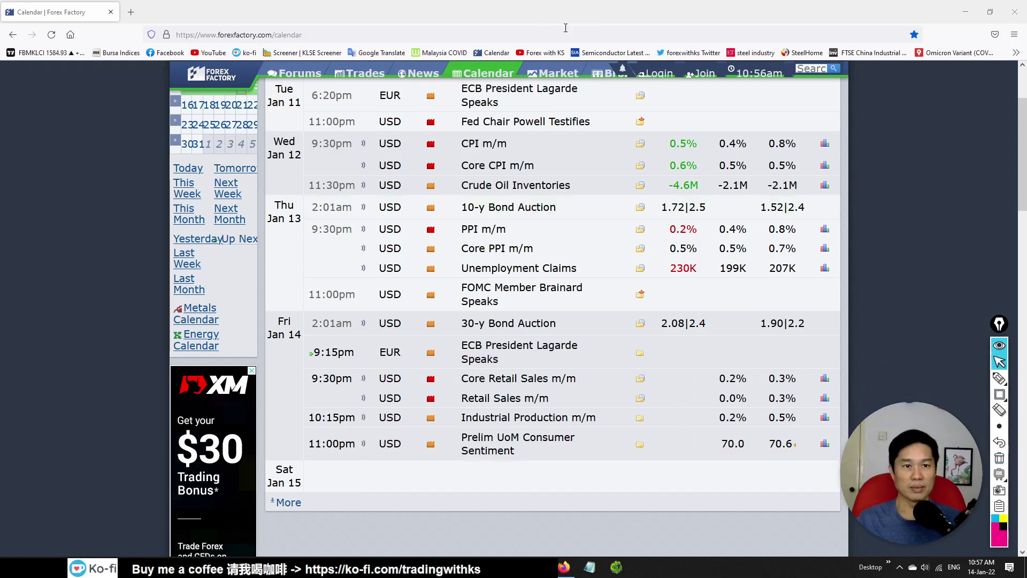
- Switch to the EURUSD daily chart in TradingView and move the green and red arrow markers closer to the 1.13753 level
{"action": "key", "text": "alt+Tab"}
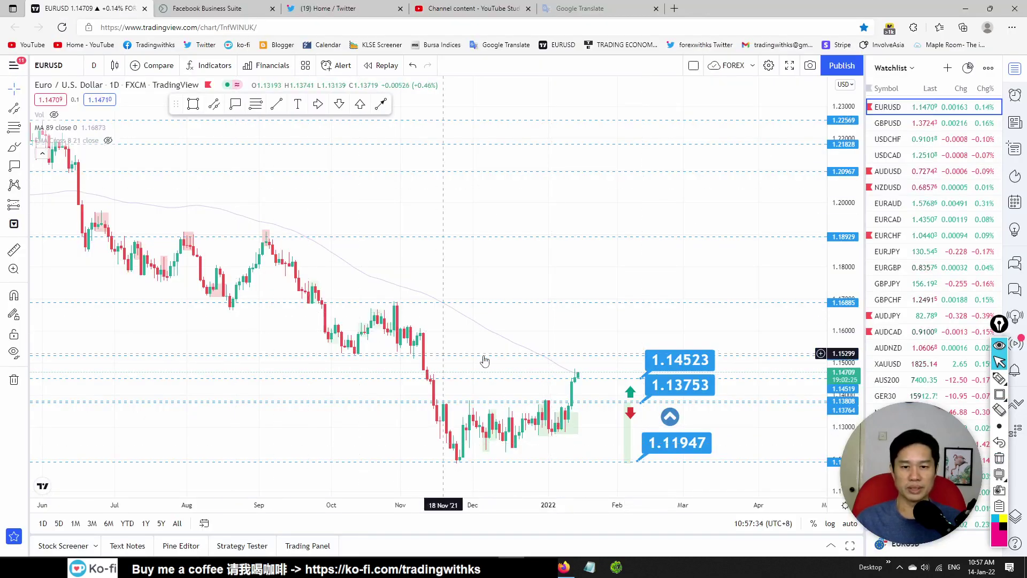
{"action": "scroll", "coordinate": [729, 344], "scroll_direction": "up", "scroll_amount": 1}
{"action": "left_click_drag", "start_coordinate": [834, 405], "coordinate": [856, 308]}
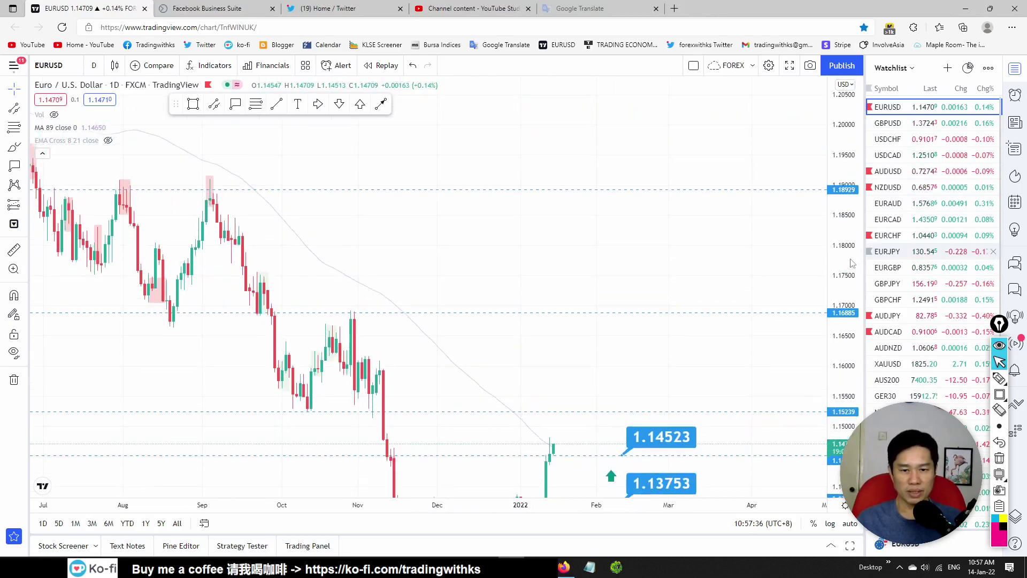
{"action": "left_click_drag", "start_coordinate": [590, 390], "coordinate": [585, 273]}
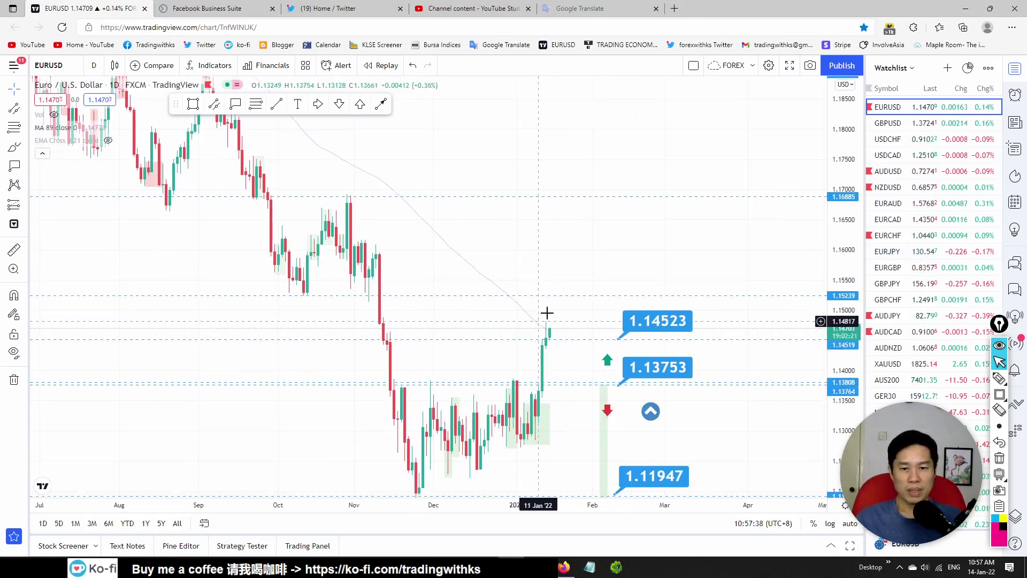
{"action": "left_click_drag", "start_coordinate": [850, 260], "coordinate": [777, 310]}
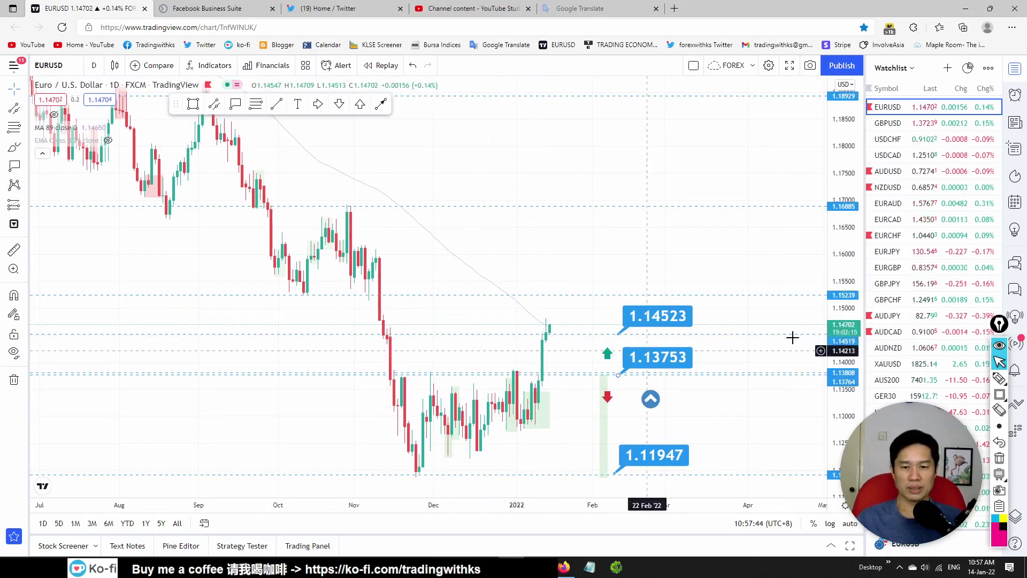
{"action": "left_click_drag", "start_coordinate": [605, 398], "coordinate": [613, 361]}
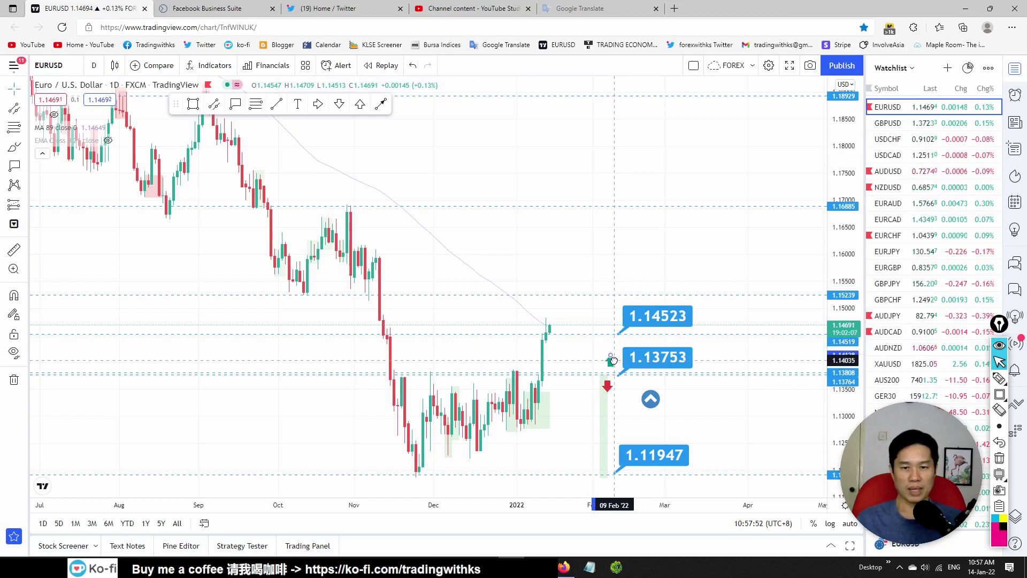
- Move the red arrow marker slightly to the right so it sits beneath the green arrow, just below the 1.13753 level
{"action": "left_click_drag", "start_coordinate": [587, 317], "coordinate": [634, 313]}
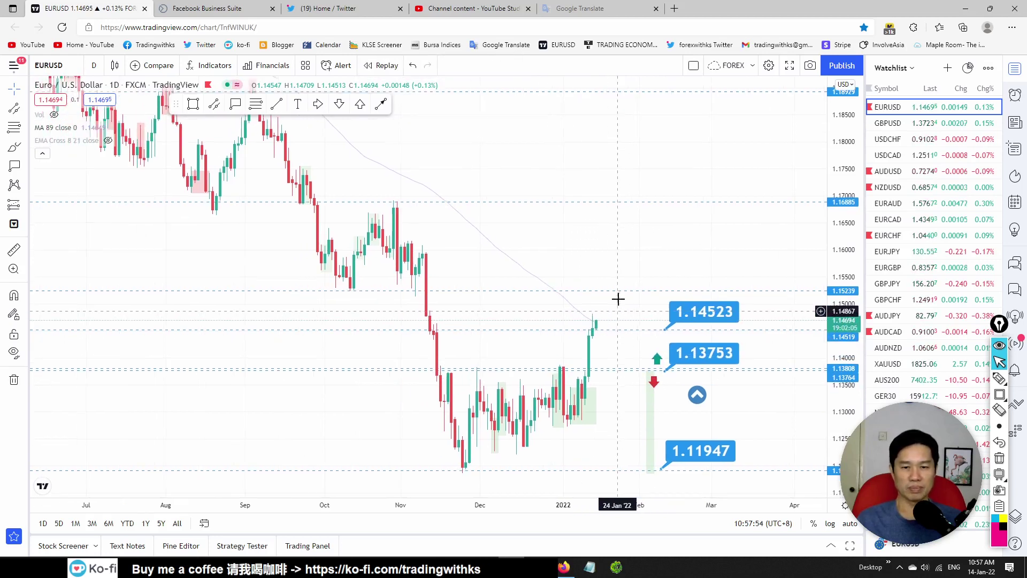
{"action": "left_click_drag", "start_coordinate": [830, 138], "coordinate": [829, 163]}
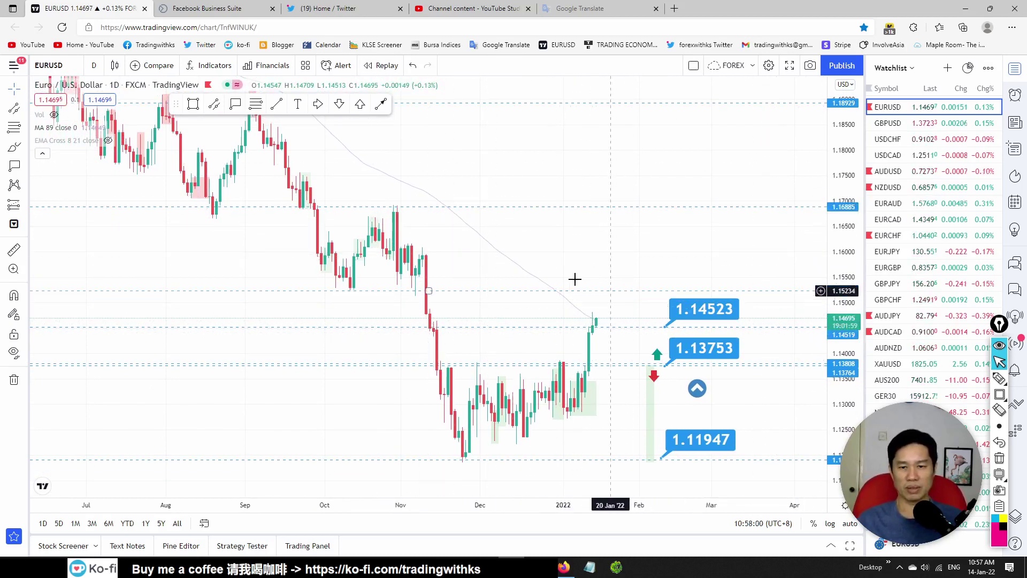
{"action": "scroll", "coordinate": [399, 297], "scroll_direction": "down", "scroll_amount": 1}
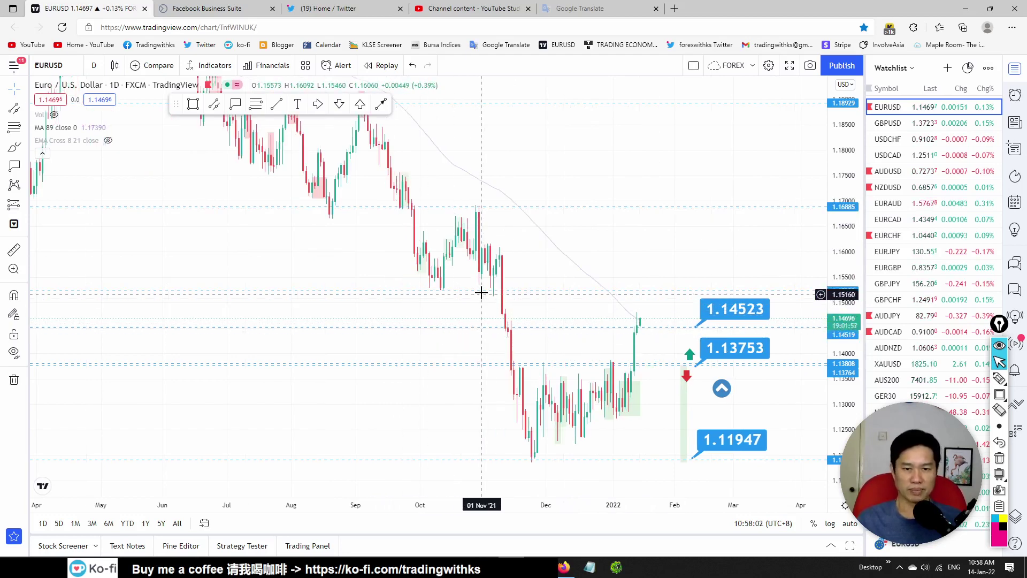
{"action": "scroll", "coordinate": [482, 292], "scroll_direction": "down", "scroll_amount": 2}
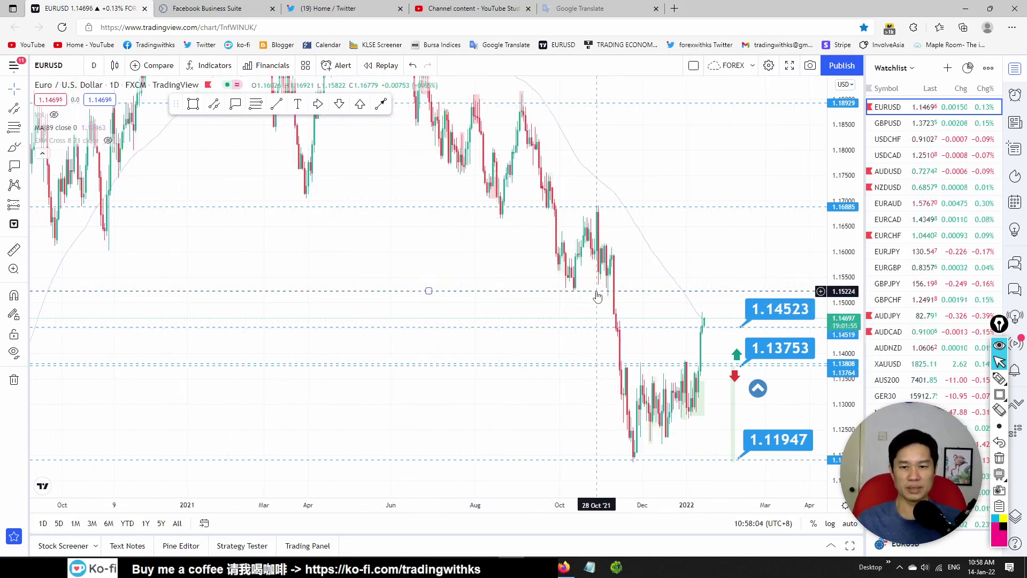
{"action": "scroll", "coordinate": [594, 292], "scroll_direction": "up", "scroll_amount": 3}
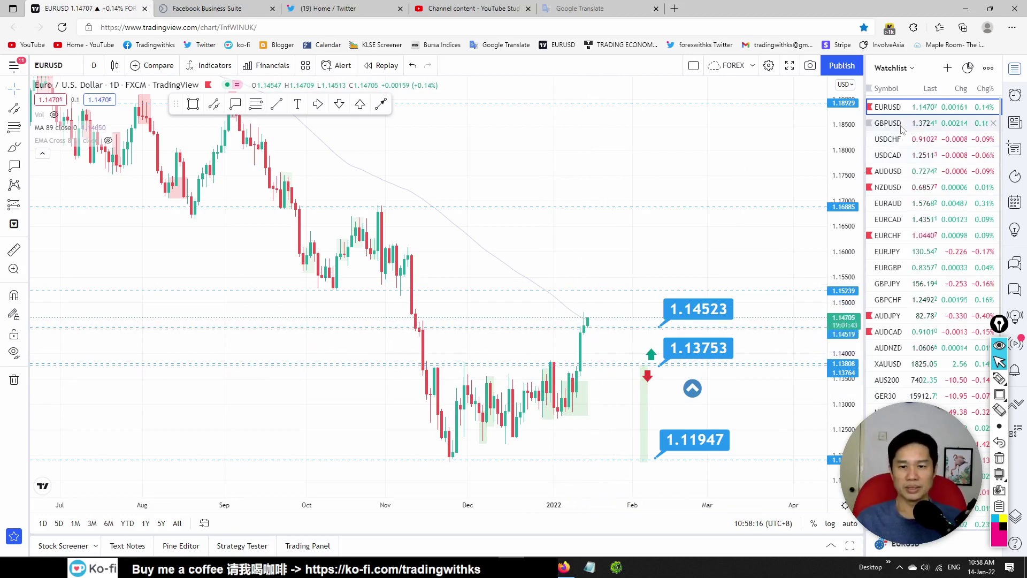
{"action": "left_click_drag", "start_coordinate": [846, 167], "coordinate": [845, 198]}
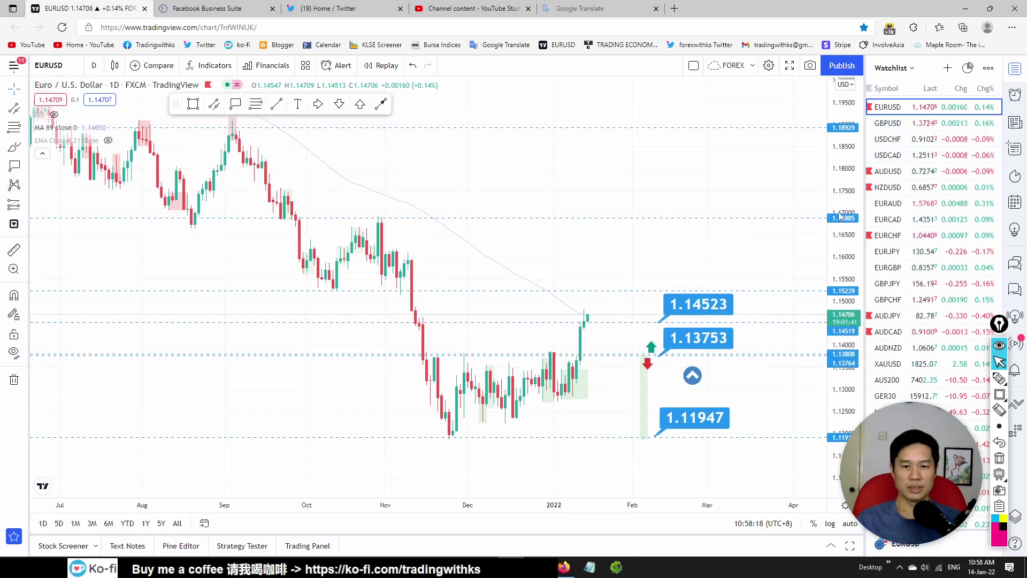
{"action": "left_click_drag", "start_coordinate": [647, 364], "coordinate": [654, 367]}
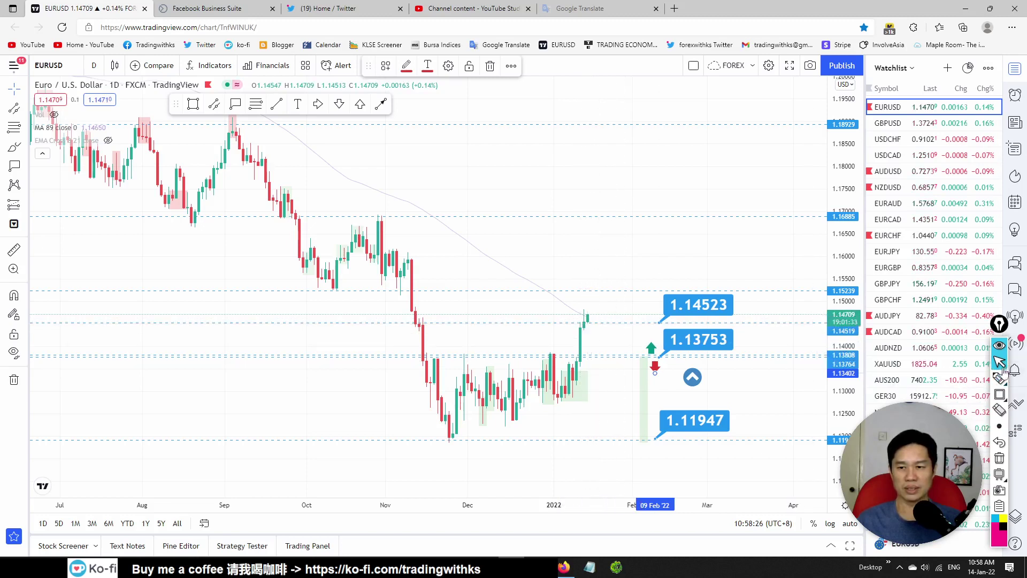
- Draw one arrow from the latest EURUSD candle down towards 1.13753 and another rising past 1.14523, and clear both
{"action": "left_click", "coordinate": [1000, 394]}
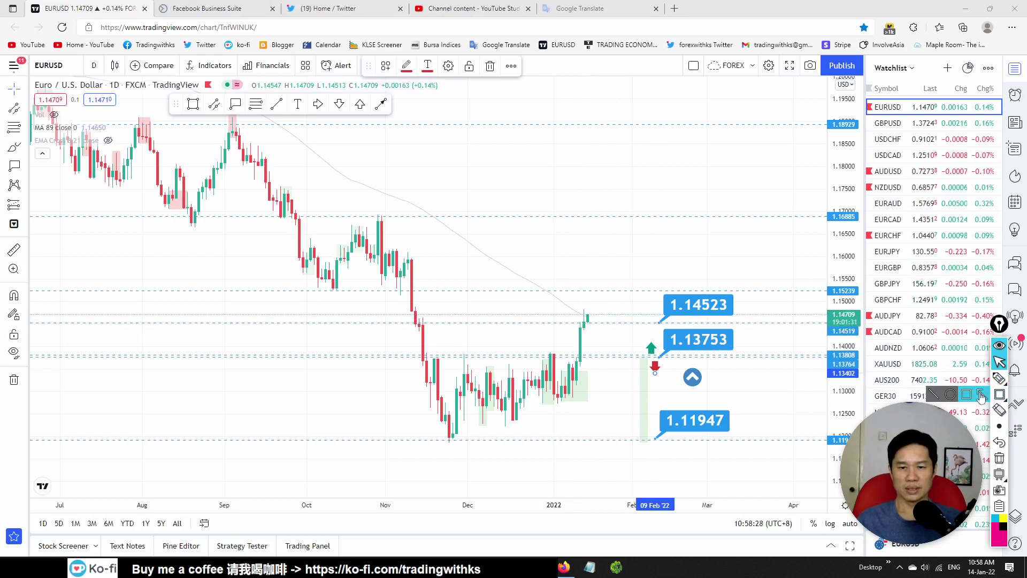
{"action": "mouse_move", "coordinate": [588, 325]}
{"action": "left_mouse_down"}
{"action": "mouse_move", "coordinate": [613, 352]}
{"action": "mouse_move", "coordinate": [638, 303]}
{"action": "left_mouse_up"}
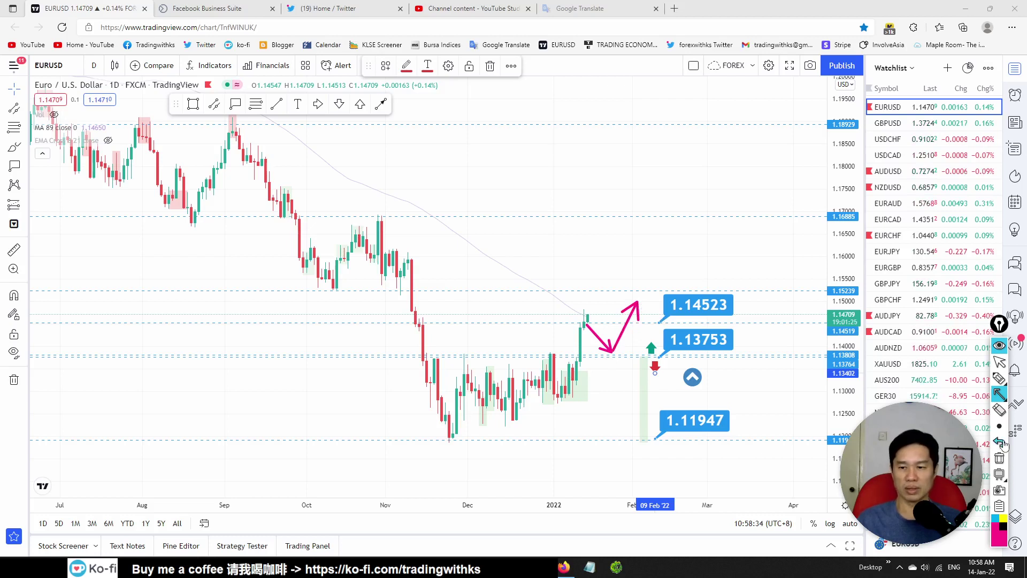
{"action": "left_click", "coordinate": [999, 458]}
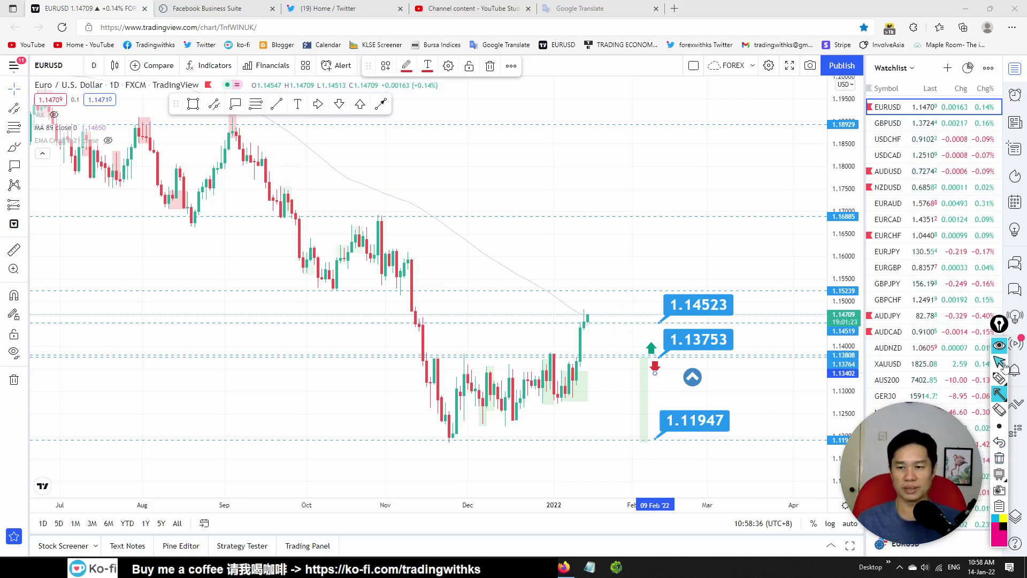
- Switch to the GBPUSD daily chart and frame the latest candles with the 1.37155, 1.36140 and 1.35022 levels
{"action": "left_click", "coordinate": [909, 123]}
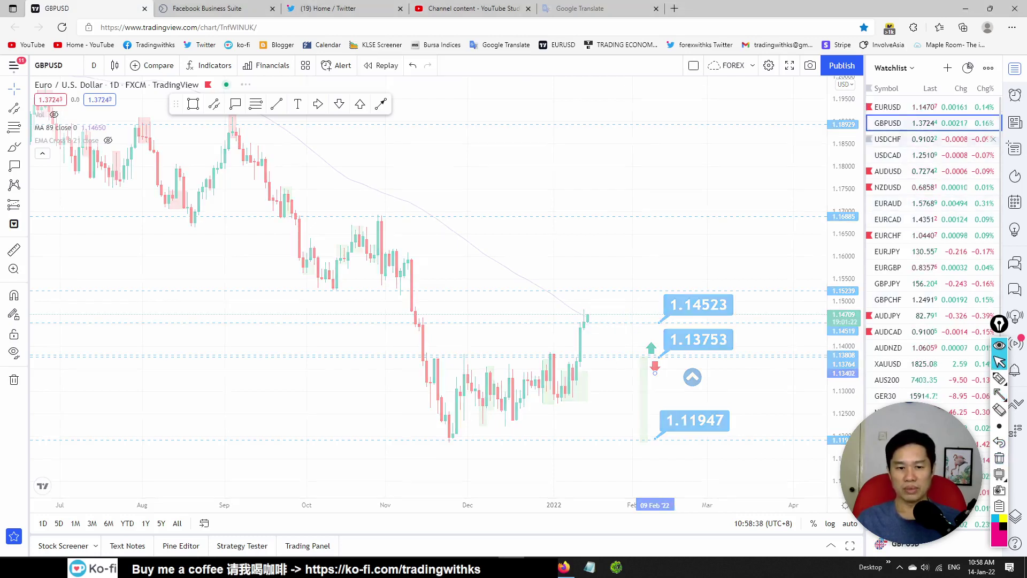
{"action": "left_click", "coordinate": [197, 568]}
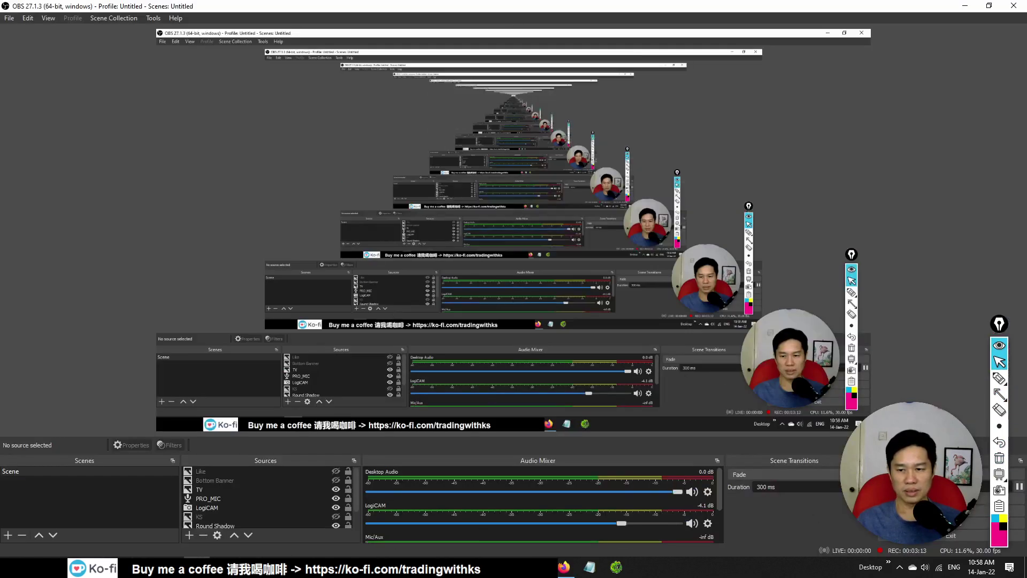
{"action": "left_click", "coordinate": [966, 10]}
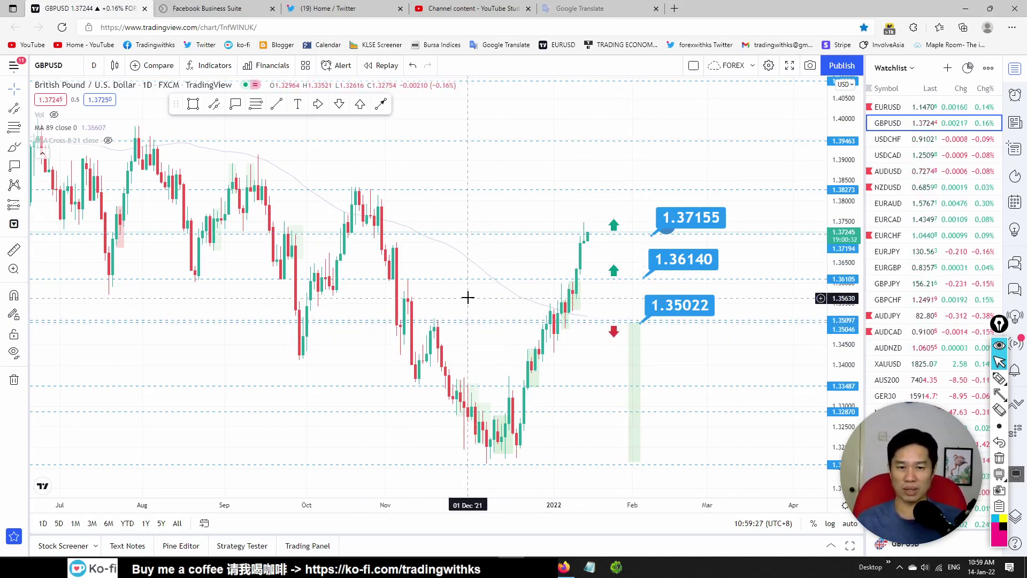
{"action": "left_click_drag", "start_coordinate": [466, 293], "coordinate": [511, 294]}
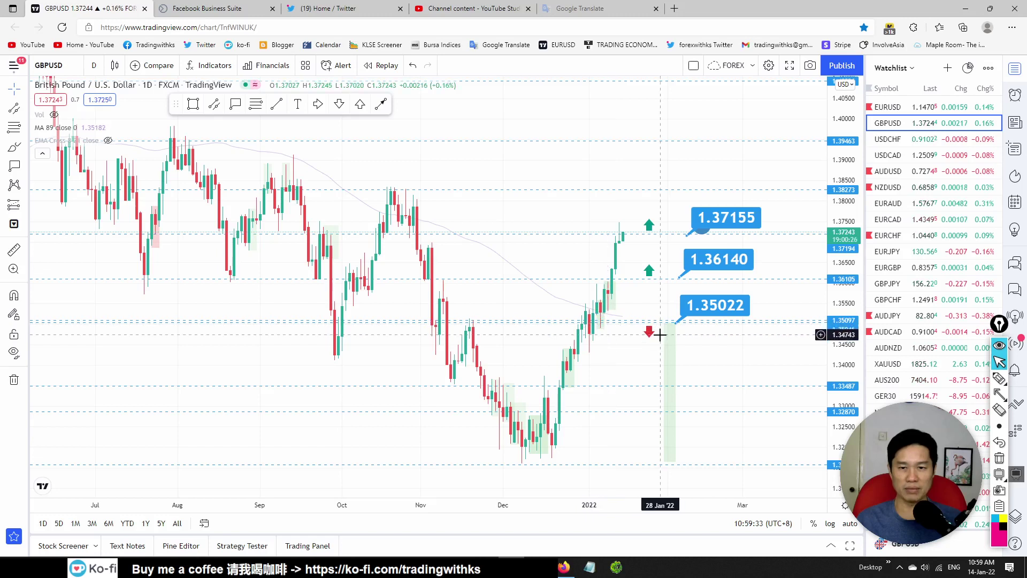
{"action": "scroll", "coordinate": [615, 236], "scroll_direction": "up", "scroll_amount": 2}
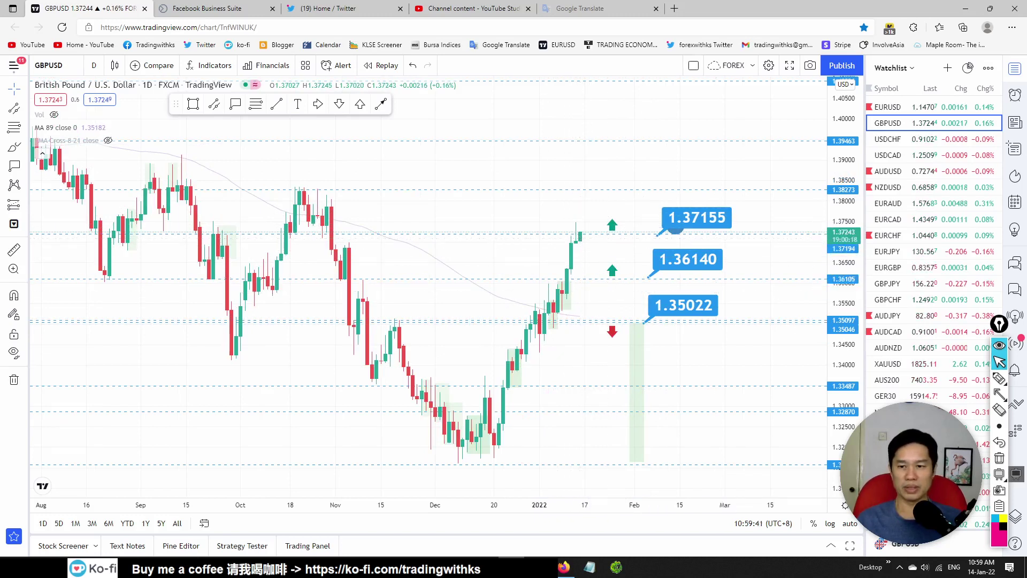
- Draw a falling arrow from the latest GBPUSD candle to around 1.36140 and a rising one back towards 1.37155, and clear both
{"action": "left_click", "coordinate": [1000, 395]}
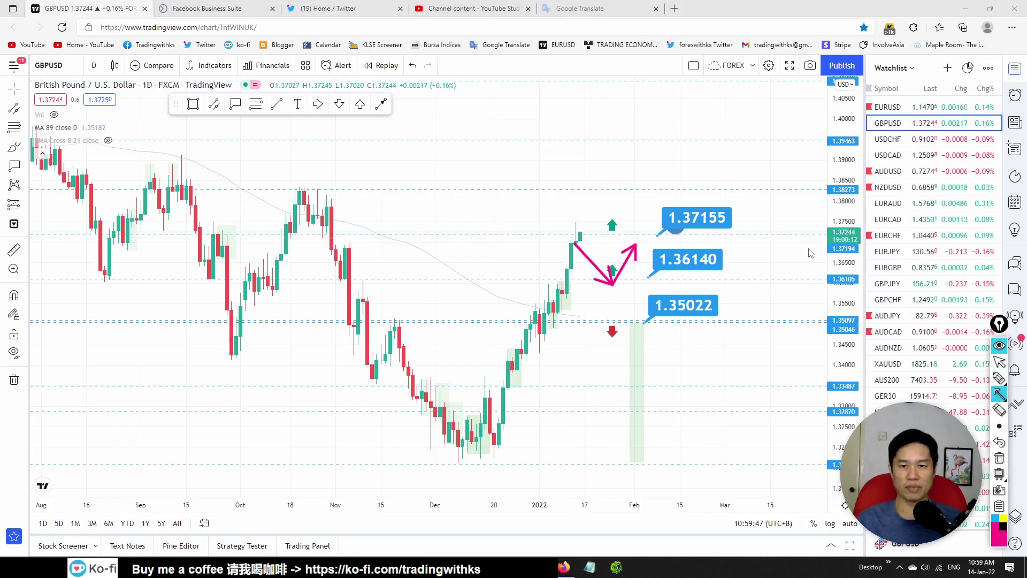
{"action": "left_click", "coordinate": [1000, 458]}
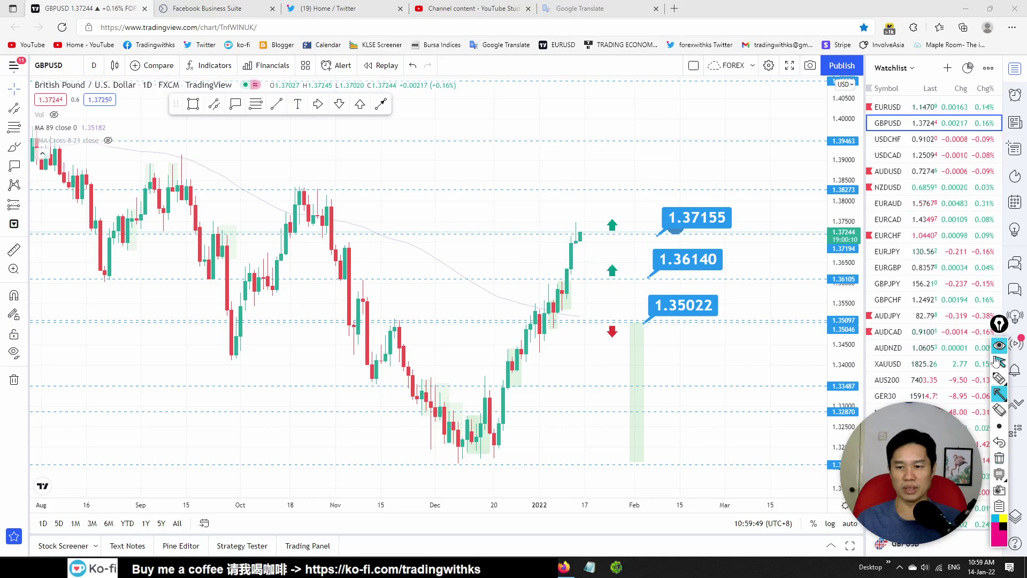
{"action": "left_click", "coordinate": [999, 362]}
- Switch to the USDCHF daily chart and rescale it to show the rising trendline and the 0.92121 to 0.91005 levels
{"action": "left_click", "coordinate": [888, 139]}
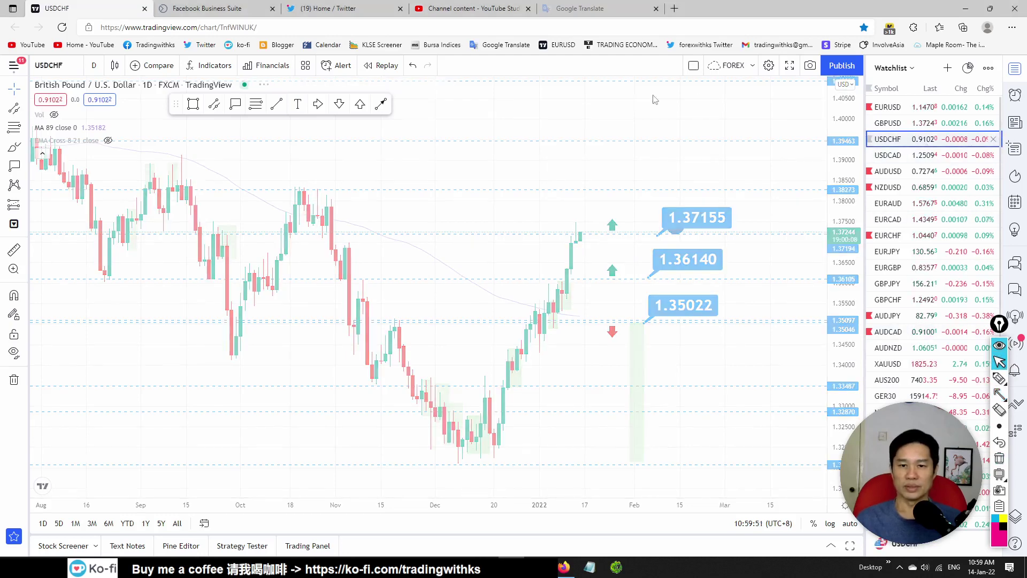
{"action": "left_click_drag", "start_coordinate": [625, 340], "coordinate": [619, 308]}
{"action": "left_click_drag", "start_coordinate": [836, 102], "coordinate": [835, 251]}
{"action": "scroll", "coordinate": [495, 208], "scroll_direction": "down", "scroll_amount": 5}
{"action": "left_click_drag", "start_coordinate": [455, 424], "coordinate": [572, 240]}
{"action": "left_click_drag", "start_coordinate": [739, 346], "coordinate": [496, 417]}
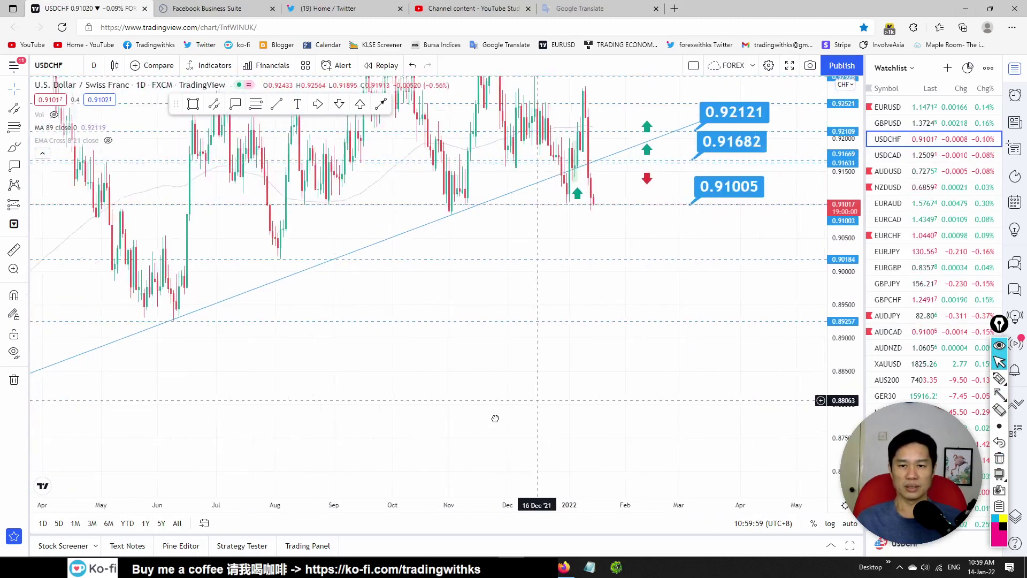
{"action": "left_click_drag", "start_coordinate": [848, 101], "coordinate": [822, 307]}
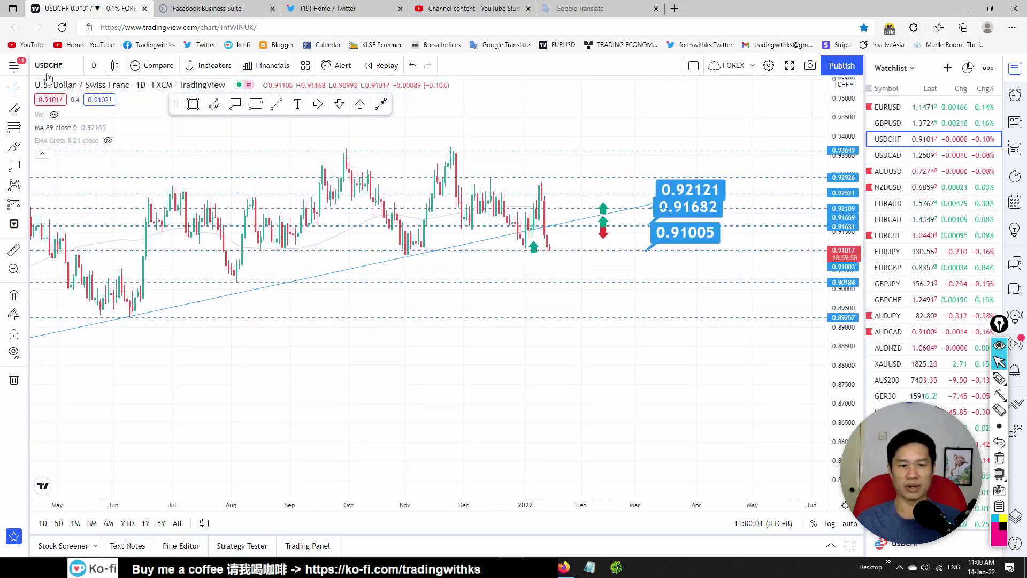
- Remove the green arrow marker beneath the early-January candles on the USDCHF chart
{"action": "scroll", "coordinate": [854, 236], "scroll_direction": "up", "scroll_amount": 1}
{"action": "left_click_drag", "start_coordinate": [854, 236], "coordinate": [849, 107]}
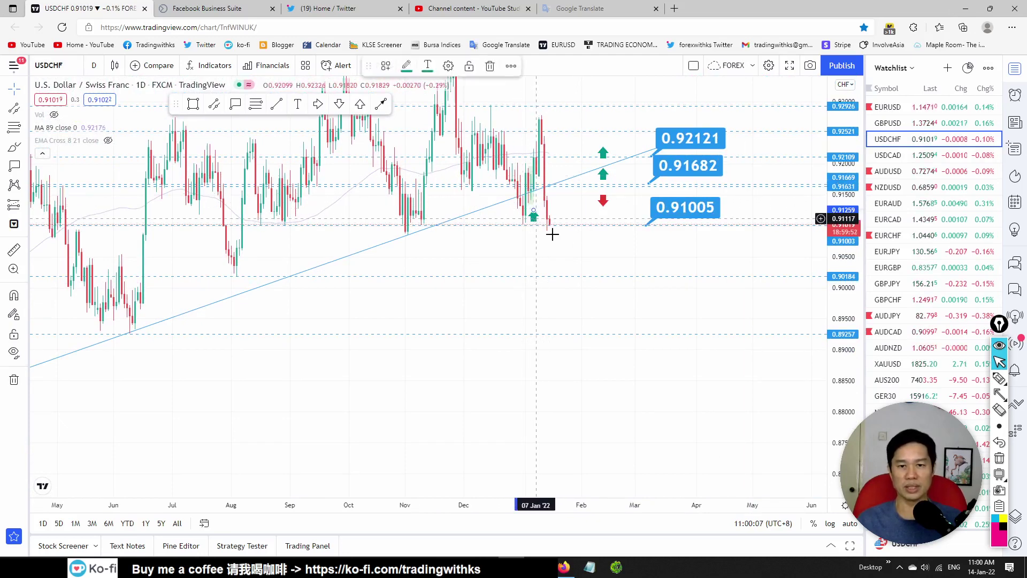
{"action": "scroll", "coordinate": [557, 247], "scroll_direction": "up", "scroll_amount": 3}
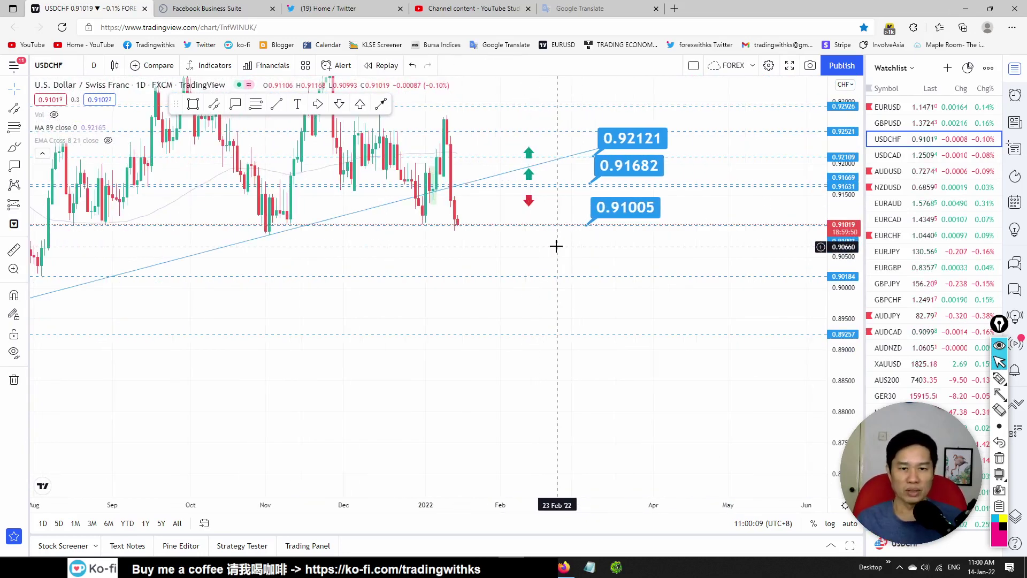
{"action": "left_click_drag", "start_coordinate": [511, 249], "coordinate": [620, 281]}
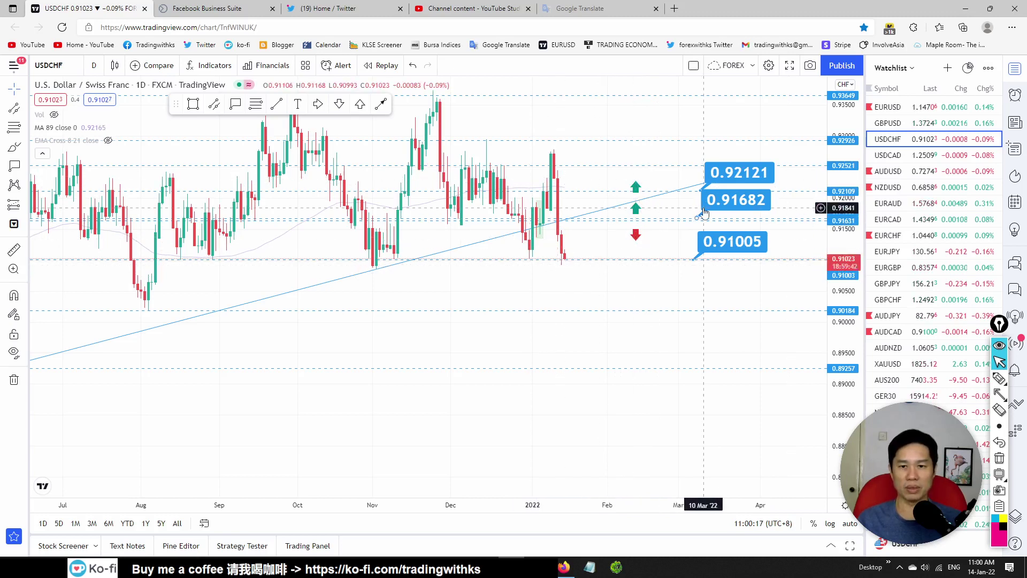
- Draw one arrow from the latest USDCHF candle up to near 0.91682 and another falling below 0.91005, and clear both
{"action": "left_click", "coordinate": [1000, 395]}
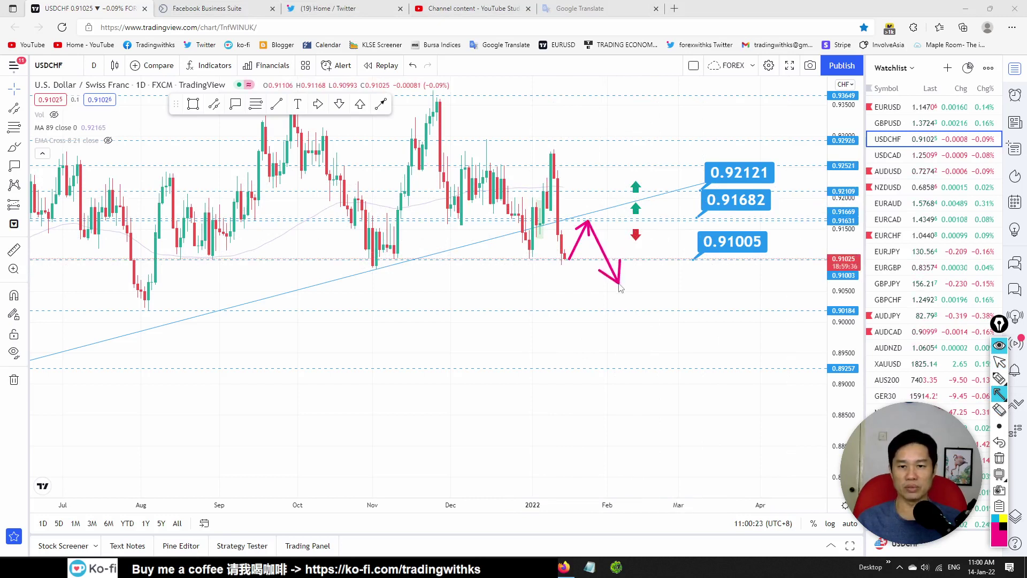
{"action": "left_click", "coordinate": [999, 362]}
- Switch to the USDCAD daily chart and draw an arrow falling from just below 1.26413 to around 1.25060, and clear it
{"action": "left_click", "coordinate": [899, 155]}
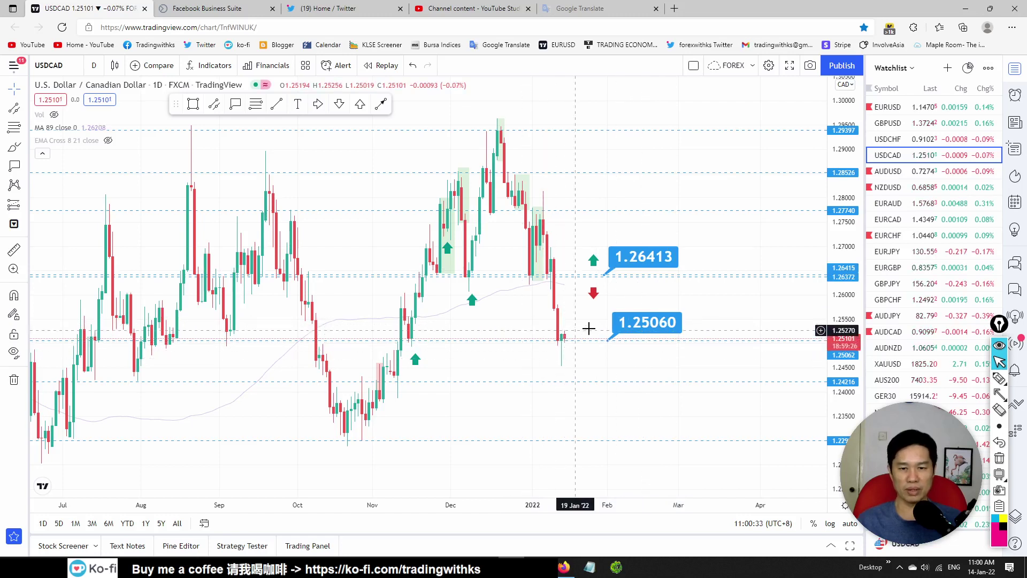
{"action": "left_click_drag", "start_coordinate": [589, 323], "coordinate": [595, 304]}
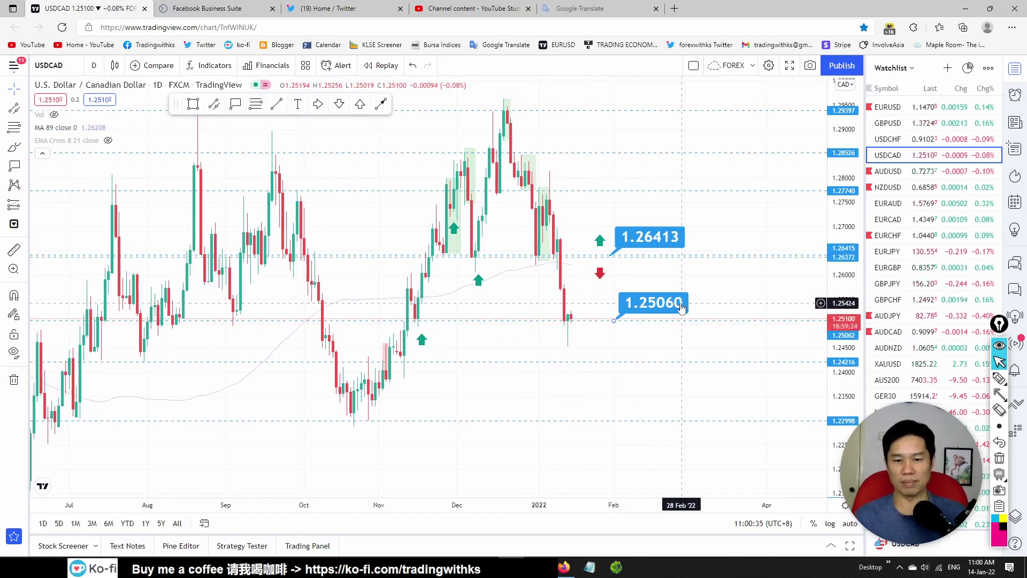
{"action": "left_click_drag", "start_coordinate": [835, 304], "coordinate": [844, 279]}
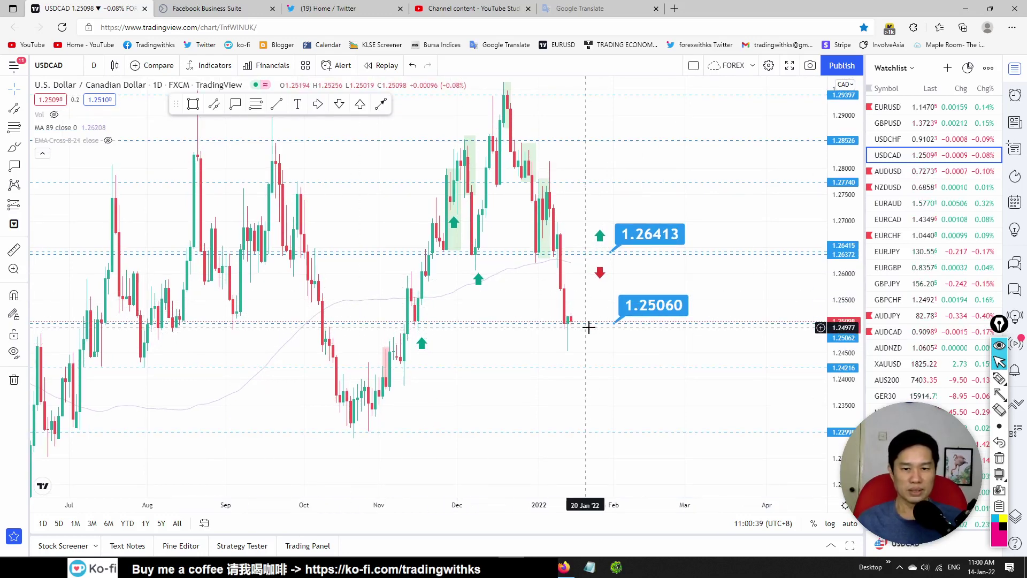
{"action": "left_click", "coordinate": [998, 396]}
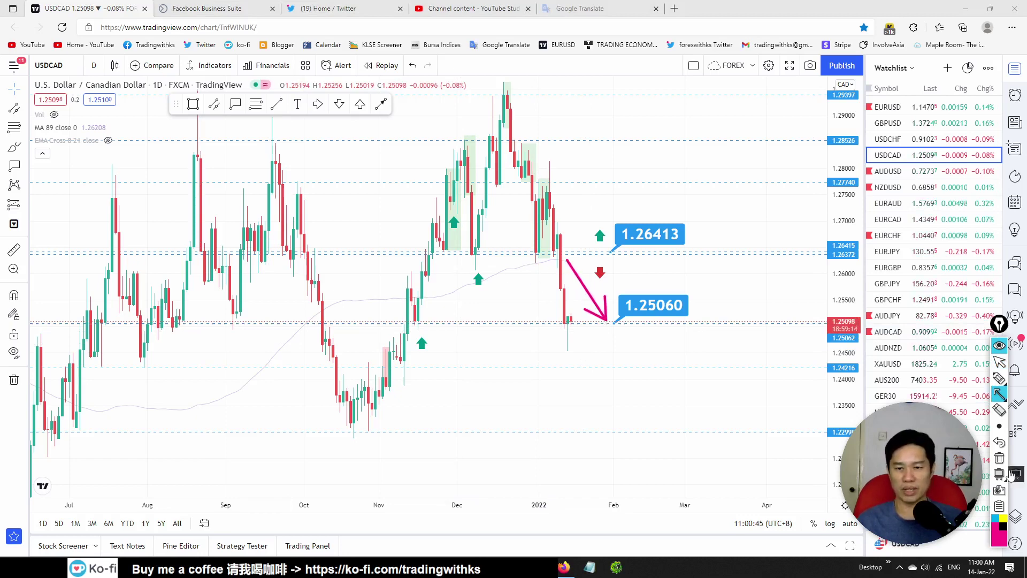
{"action": "left_click", "coordinate": [1011, 476]}
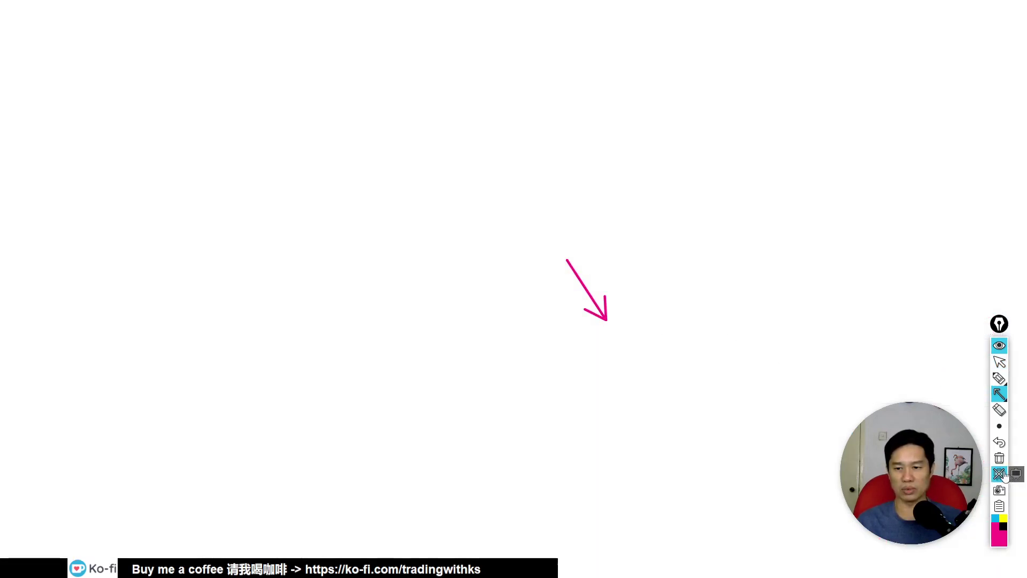
{"action": "left_click", "coordinate": [999, 474]}
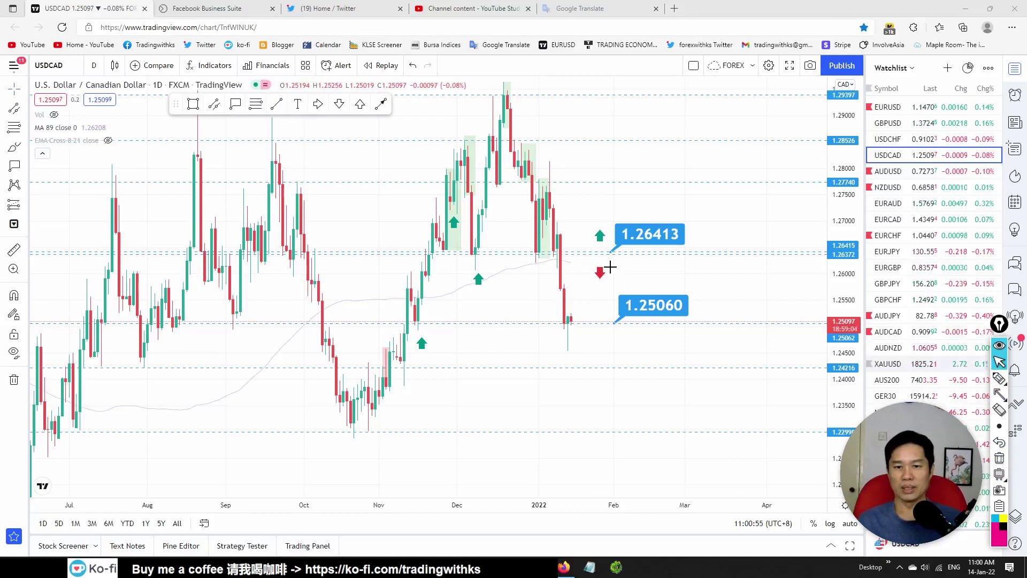
- Draw a rising parallel channel on USDCAD from the 2 June 2021 low to 11 March 2022, with its upper line along the highs
{"action": "left_click_drag", "start_coordinate": [845, 168], "coordinate": [846, 332]}
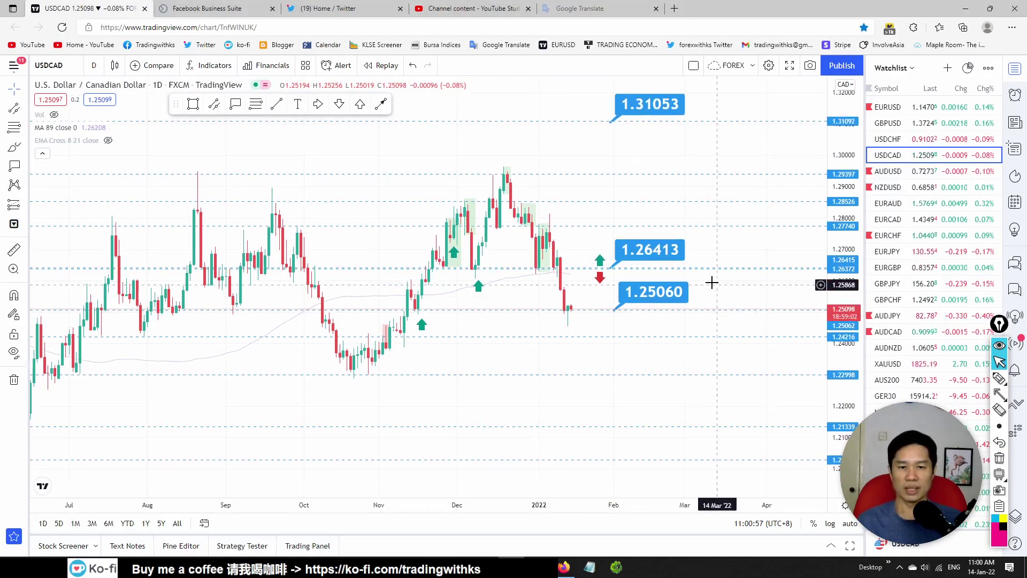
{"action": "scroll", "coordinate": [712, 282], "scroll_direction": "down", "scroll_amount": 3}
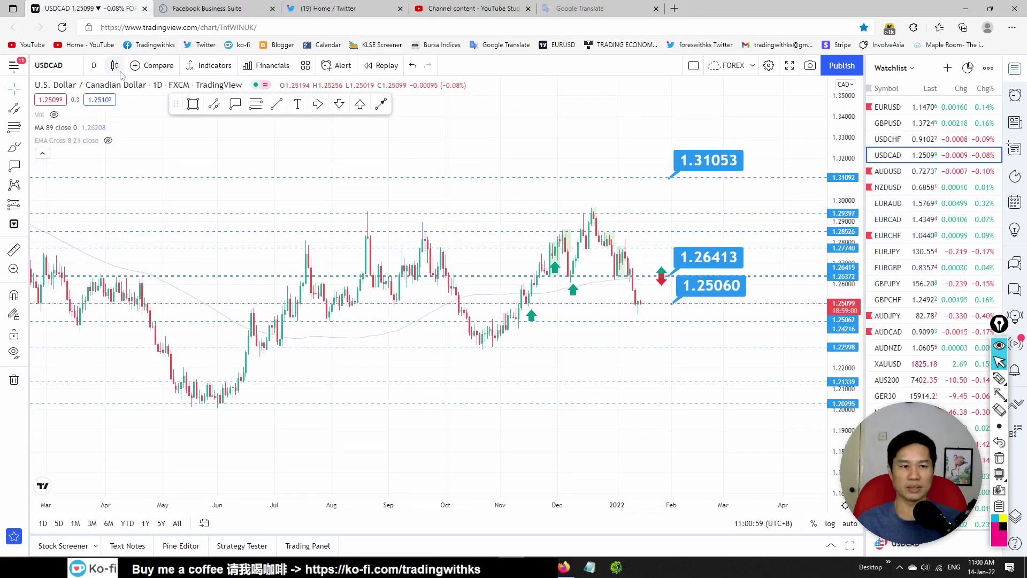
{"action": "key", "text": "alt+t"}
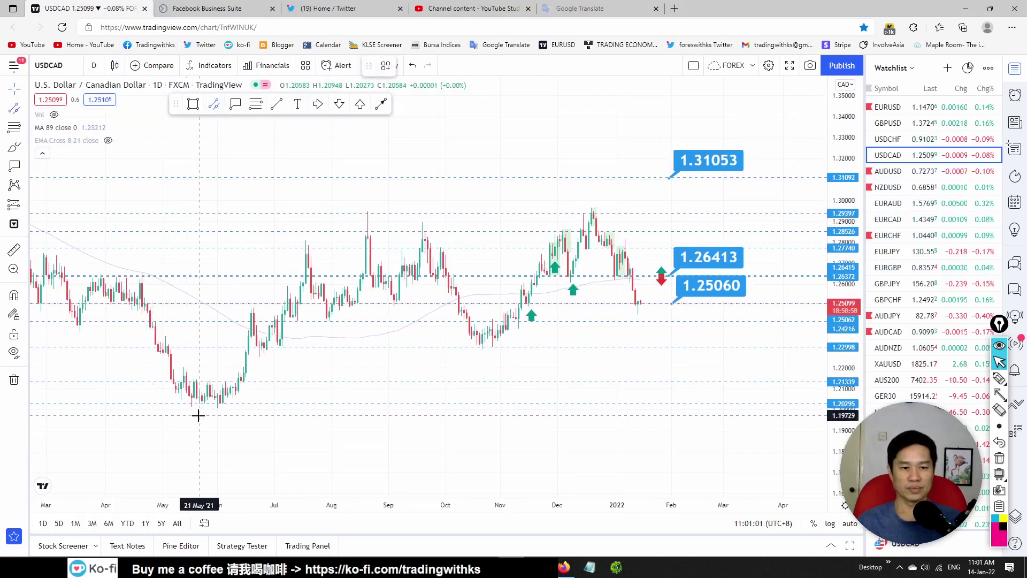
{"action": "left_click", "coordinate": [220, 408]}
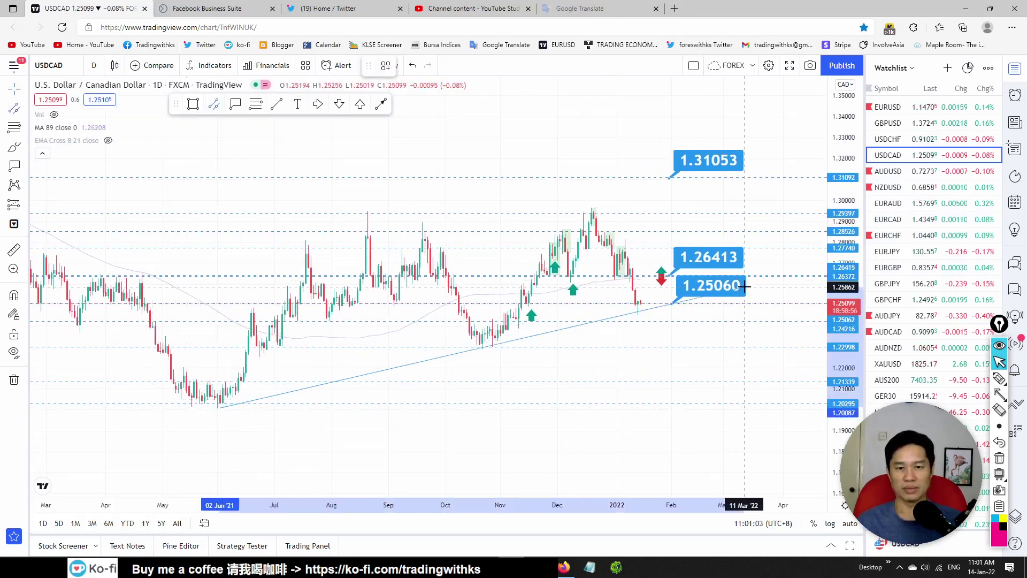
{"action": "left_click", "coordinate": [744, 287]}
{"action": "left_click", "coordinate": [660, 195]}
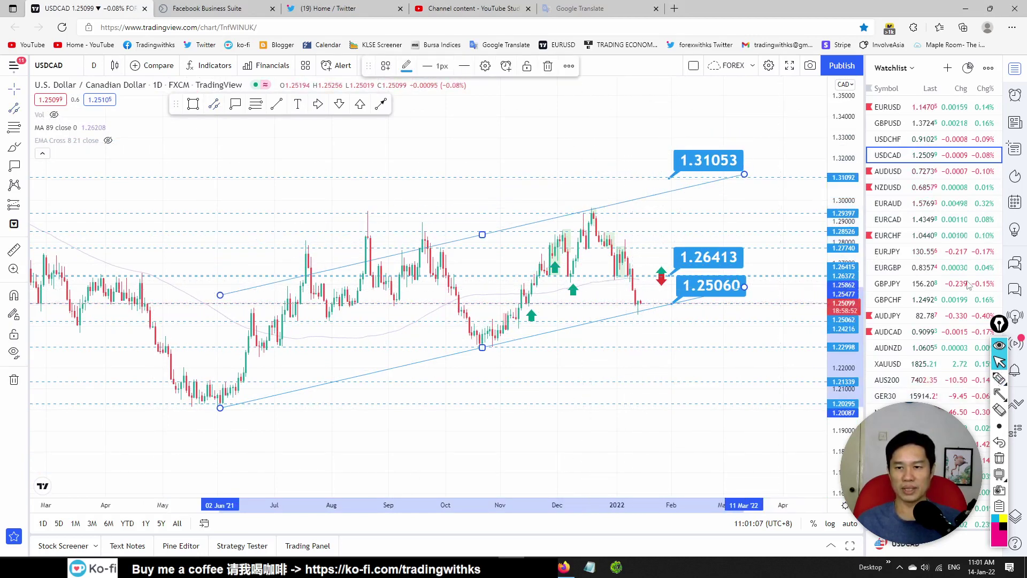
- Flag USDCAD in red in the watchlist and remove the flag from EURUSD
{"action": "left_click", "coordinate": [870, 155]}
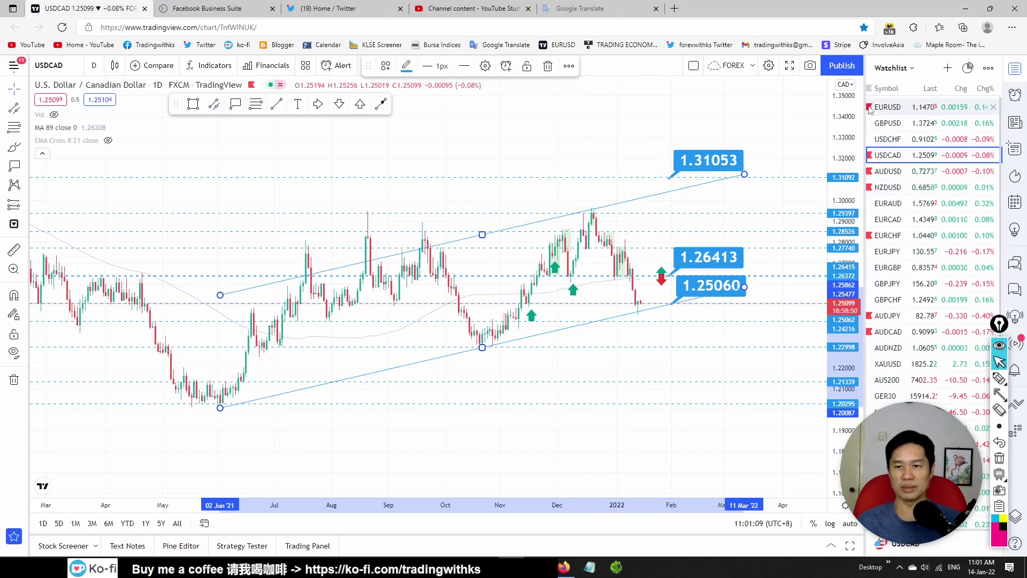
{"action": "mouse_move", "coordinate": [995, 380]}
{"action": "left_click", "coordinate": [998, 463]}
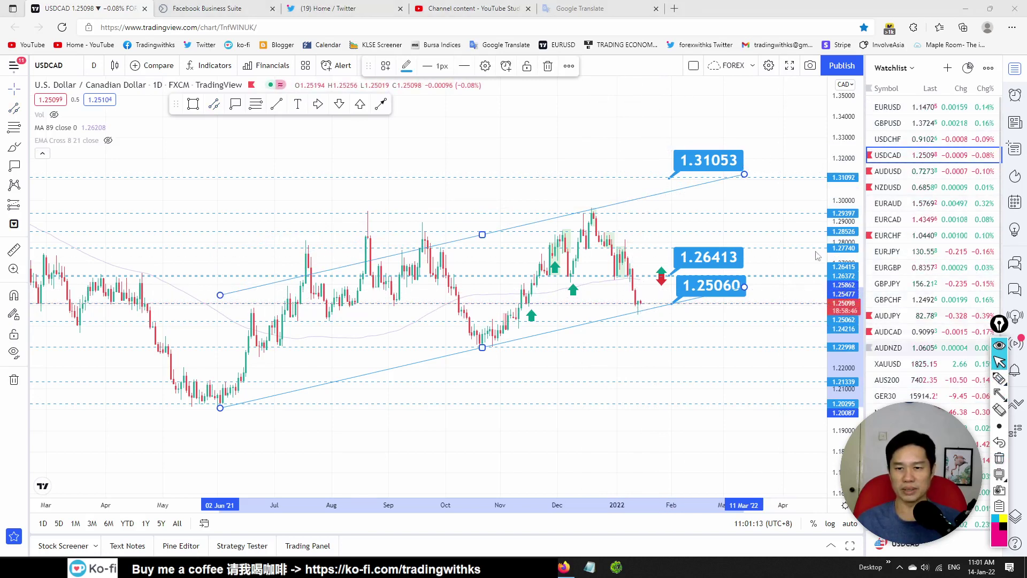
- Delete the parallel channel from the USDCAD chart and stretch the price scale around the recent candles
{"action": "left_click", "coordinate": [652, 202]}
{"action": "key", "text": "Delete"}
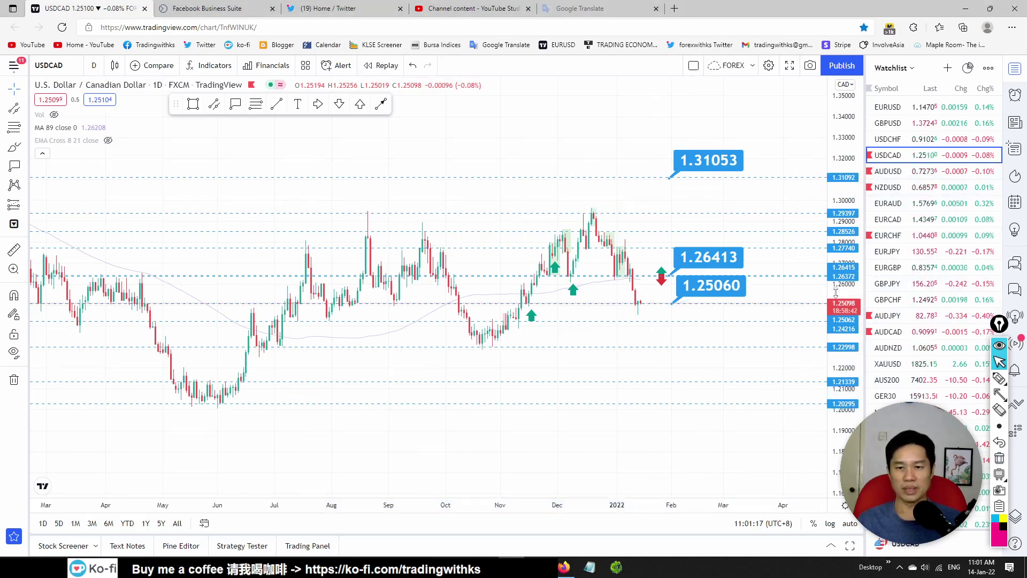
{"action": "left_click_drag", "start_coordinate": [840, 339], "coordinate": [809, 163]}
{"action": "left_click", "coordinate": [915, 171]}
{"action": "left_click", "coordinate": [921, 155]}
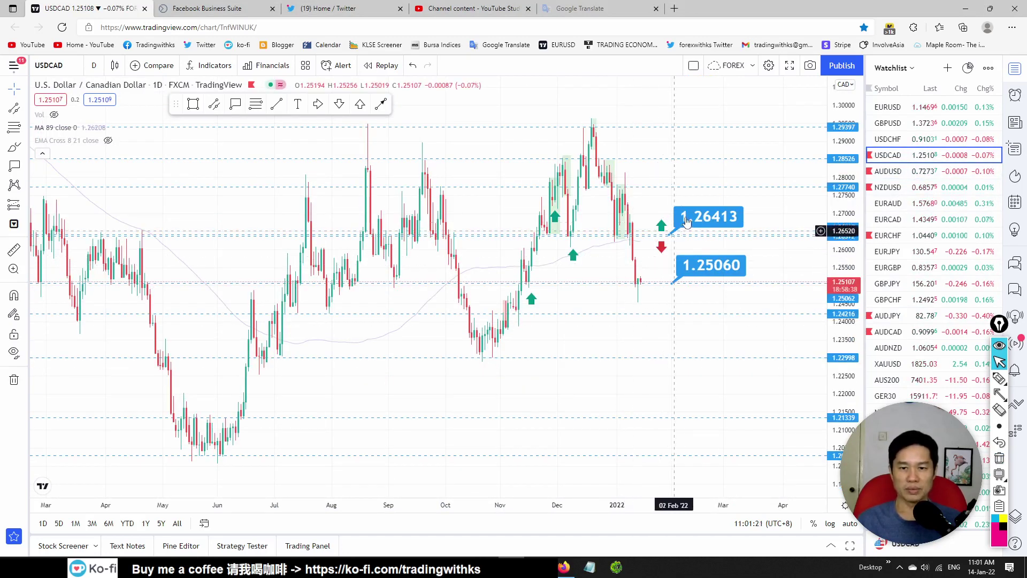
- Switch to the AUDUSD daily chart and frame the recent candles with the 0.72812, 0.71739 and 0.71066 levels
{"action": "left_click", "coordinate": [904, 172]}
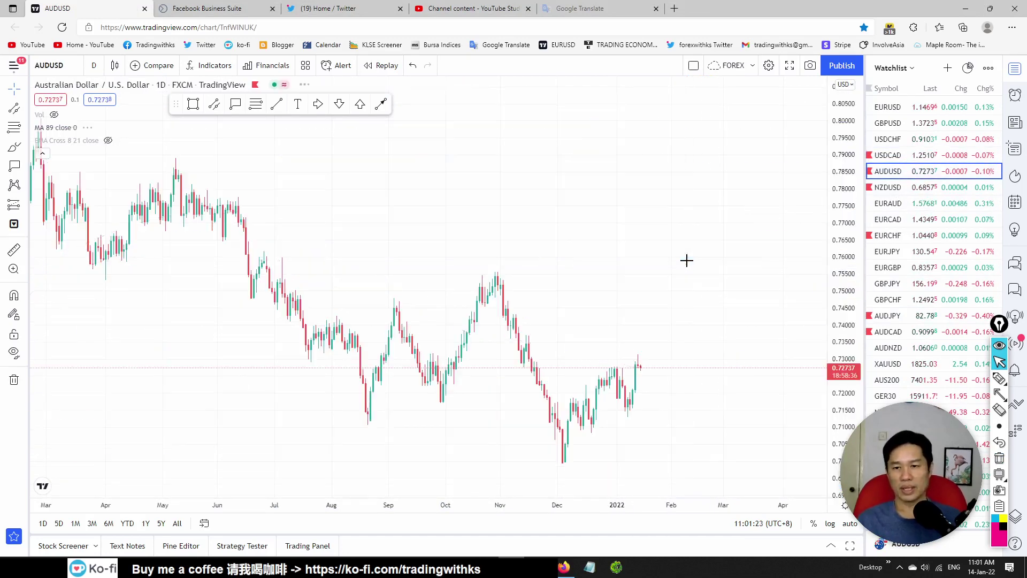
{"action": "scroll", "coordinate": [589, 388], "scroll_direction": "up", "scroll_amount": 3}
{"action": "scroll", "coordinate": [564, 394], "scroll_direction": "up", "scroll_amount": 1}
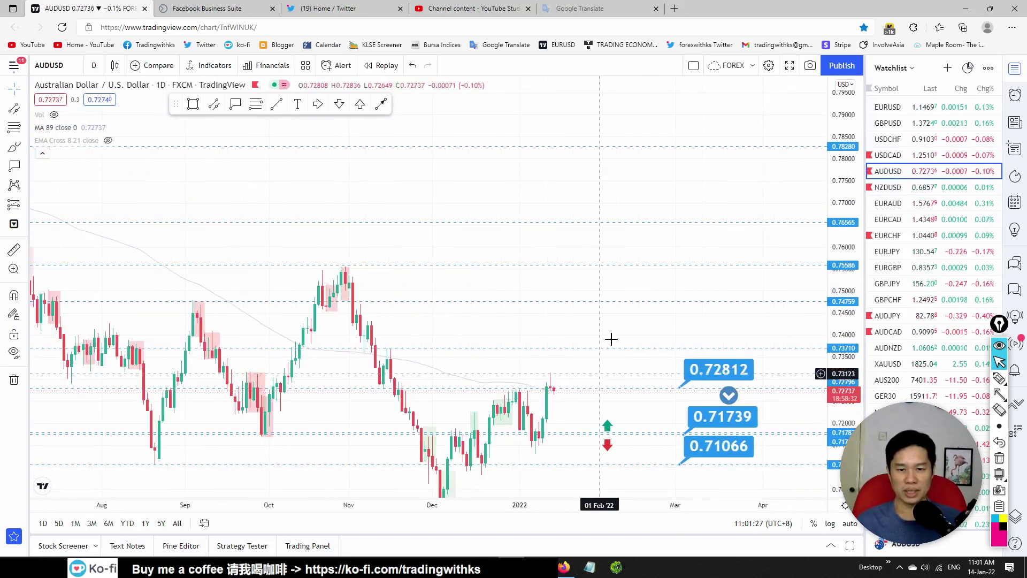
{"action": "left_click_drag", "start_coordinate": [603, 364], "coordinate": [641, 227]}
{"action": "left_click_drag", "start_coordinate": [837, 380], "coordinate": [870, 284]}
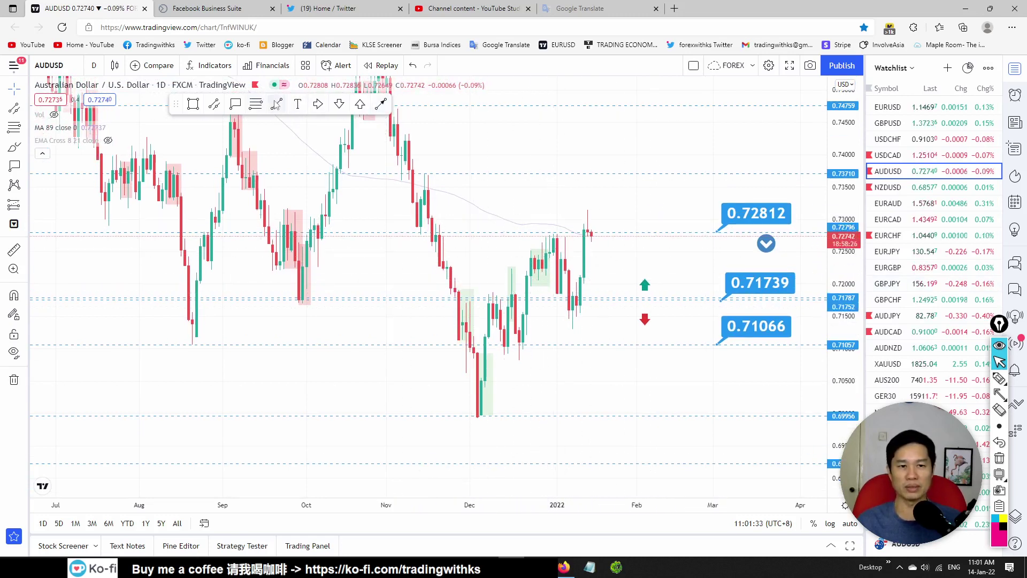
- Draw a rising parallel channel on AUDUSD from the 6 December 2021 low to 25 February 2022, with its upper line meeting the January high
{"action": "left_click", "coordinate": [215, 104]}
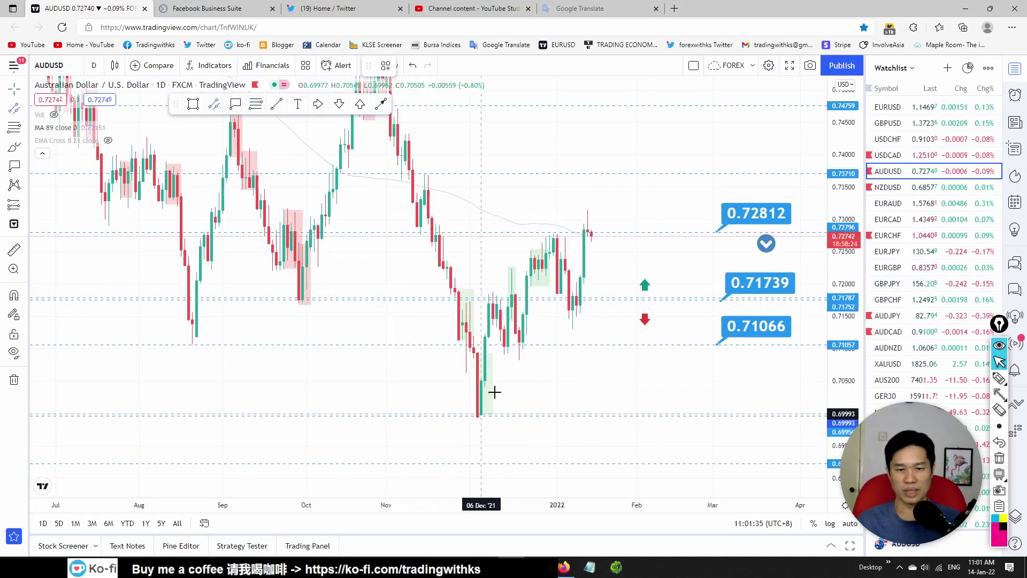
{"action": "left_click", "coordinate": [480, 415]}
{"action": "left_click", "coordinate": [675, 179]}
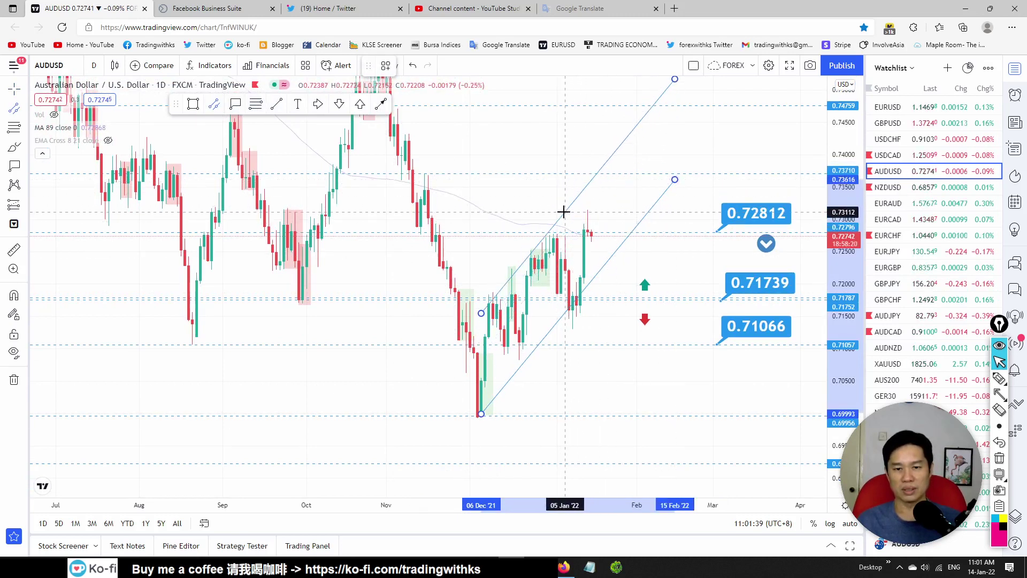
{"action": "left_click", "coordinate": [564, 211]}
{"action": "left_click_drag", "start_coordinate": [675, 179], "coordinate": [715, 208]}
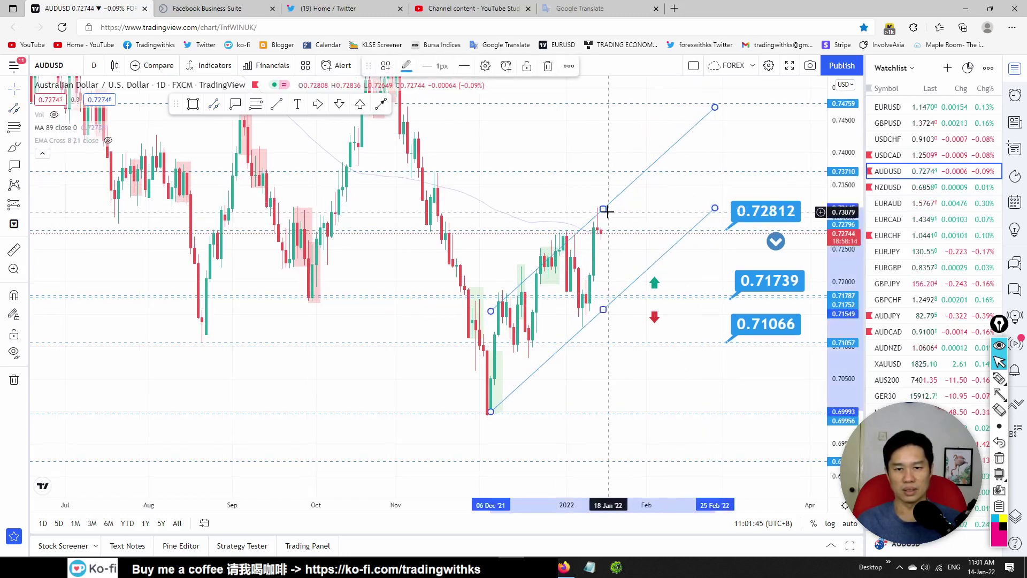
{"action": "left_click_drag", "start_coordinate": [604, 210], "coordinate": [602, 206]}
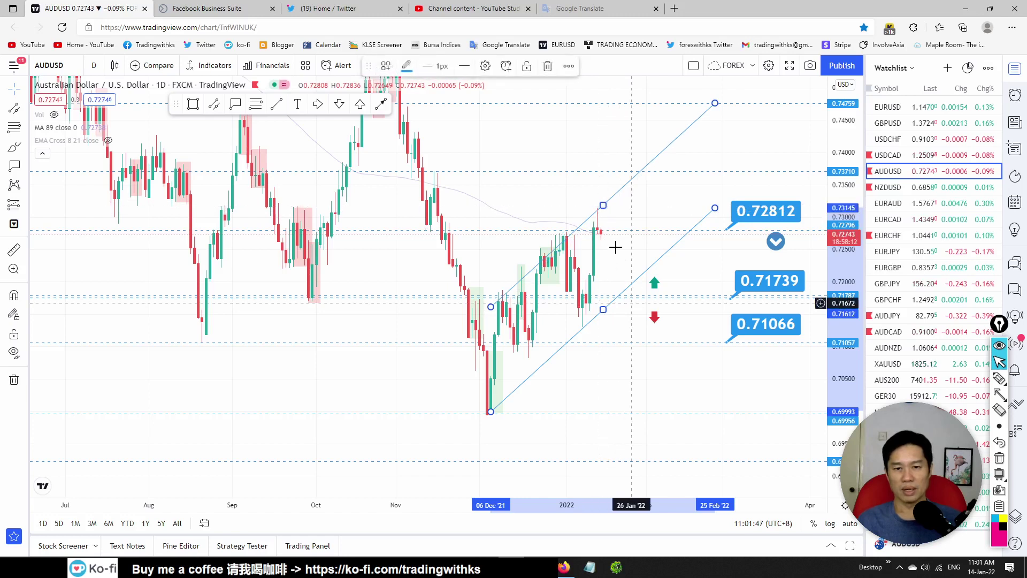
{"action": "left_click", "coordinate": [613, 223]}
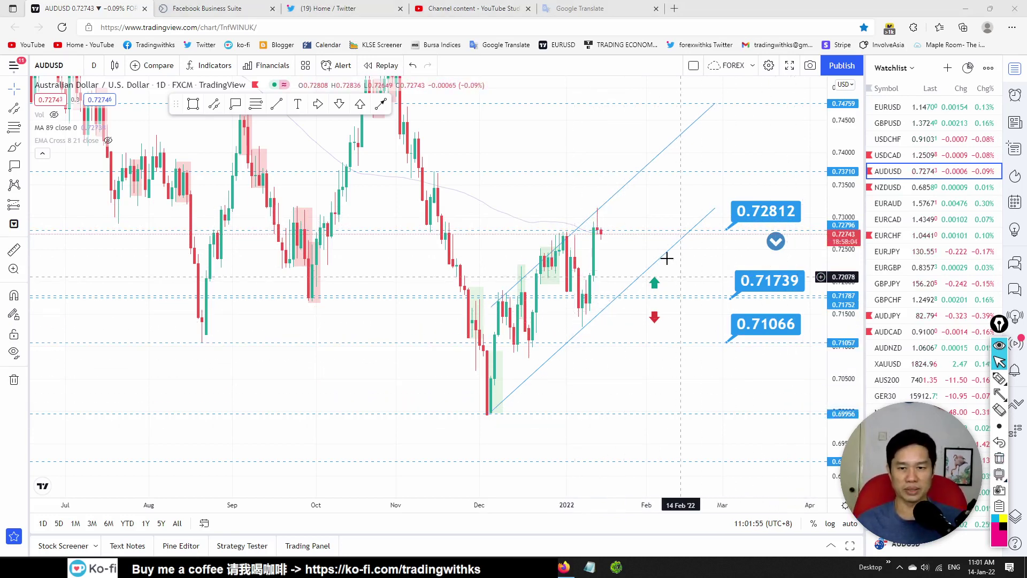
- Delete the parallel channel from AUDUSD, and sketch and clear temporary arrows from the current price down to the 0.71739 level and back up
{"action": "key", "text": "Delete"}
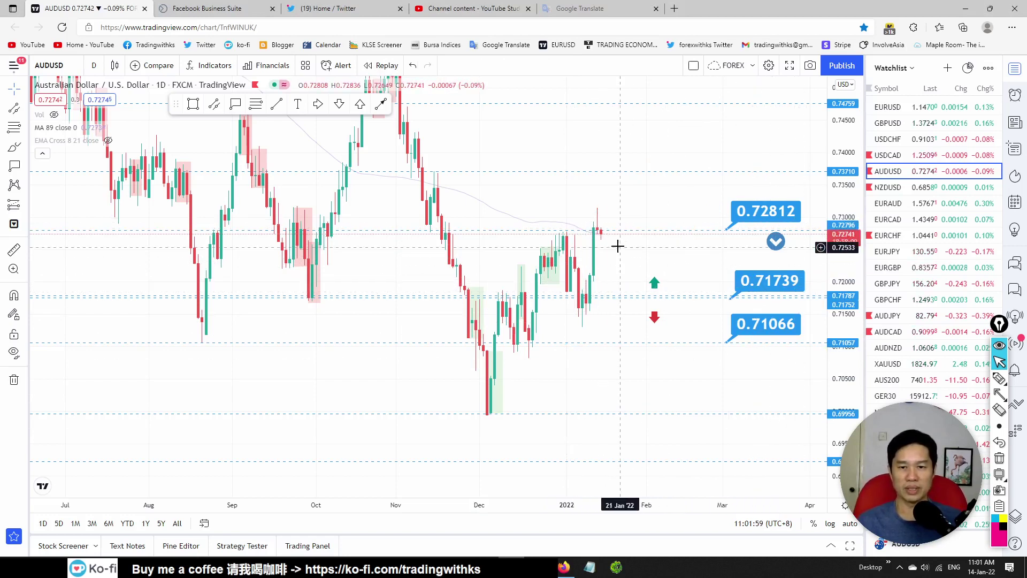
{"action": "left_click", "coordinate": [1000, 396]}
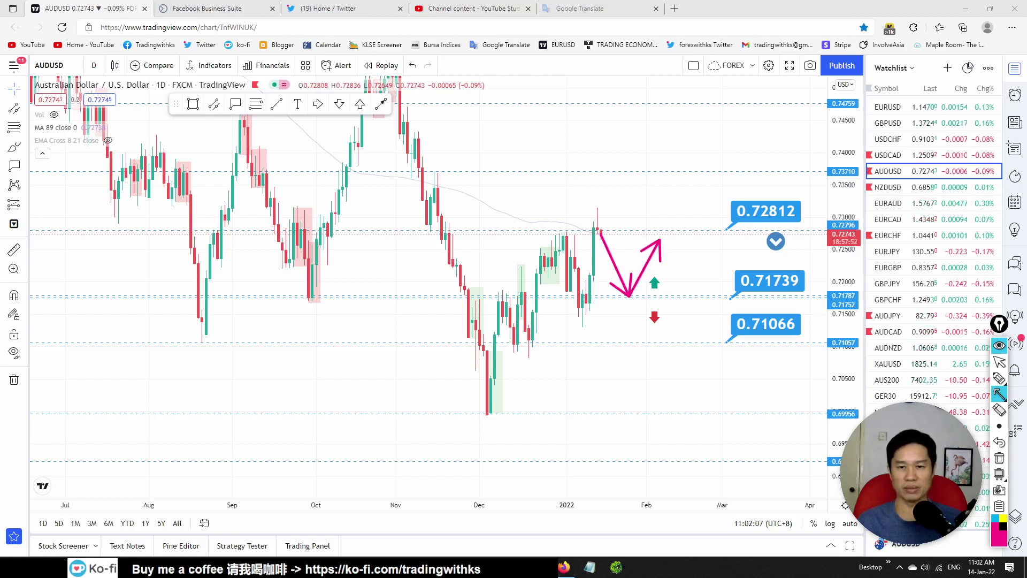
{"action": "left_click", "coordinate": [1000, 443]}
{"action": "left_click", "coordinate": [999, 363]}
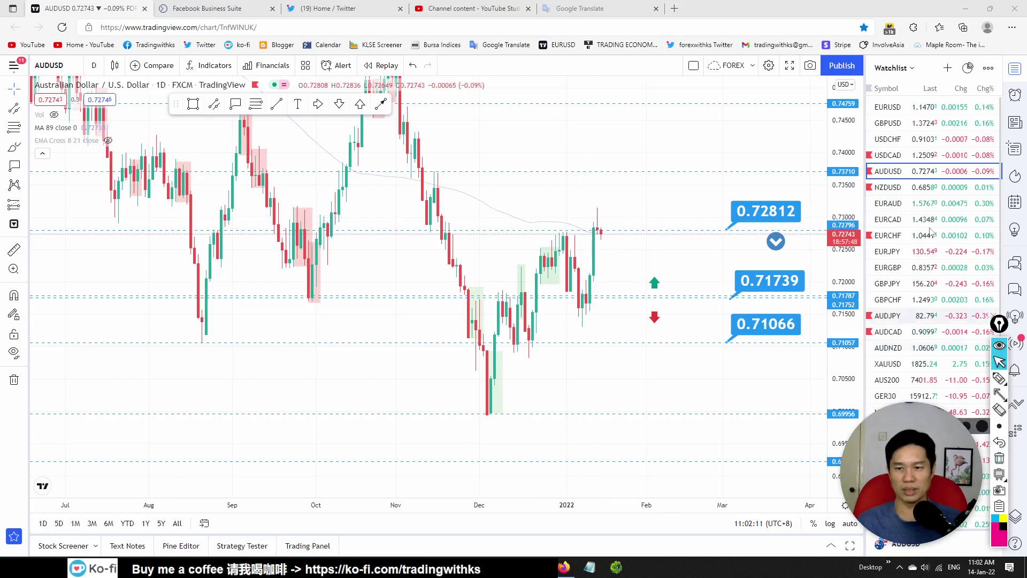
- On the NZDUSD chart, set the support line above 0.67108 to 0.67990 and move the 0.67108 price label onto it
{"action": "left_click", "coordinate": [903, 188]}
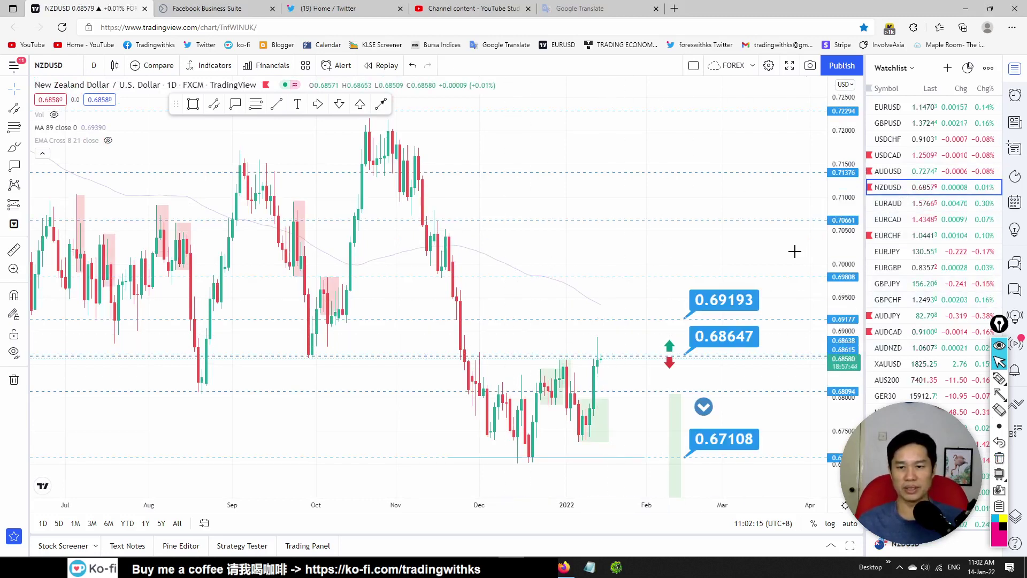
{"action": "left_click_drag", "start_coordinate": [775, 252], "coordinate": [601, 214]}
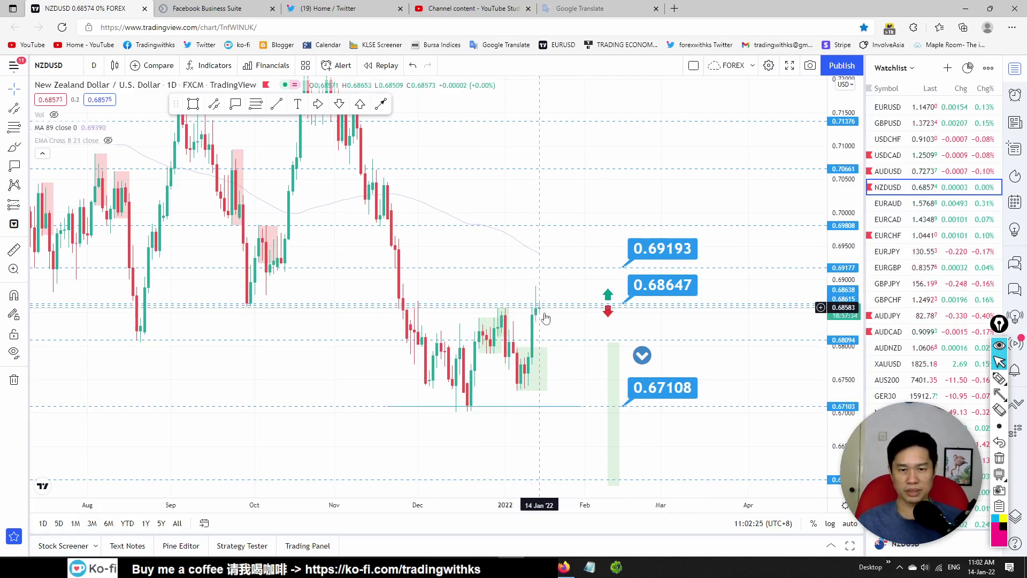
{"action": "left_click", "coordinate": [1000, 394]}
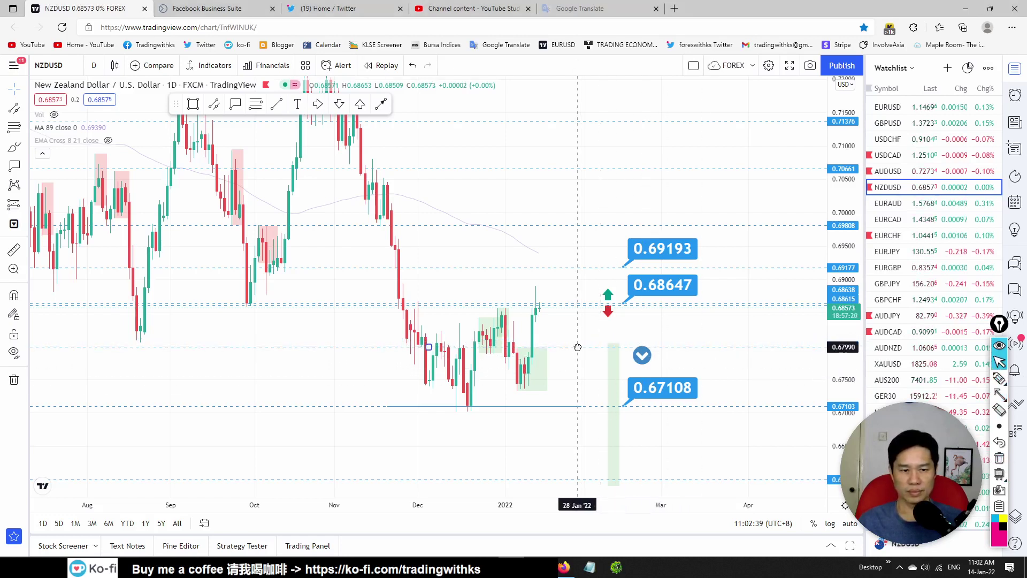
{"action": "left_click_drag", "start_coordinate": [676, 386], "coordinate": [679, 326]}
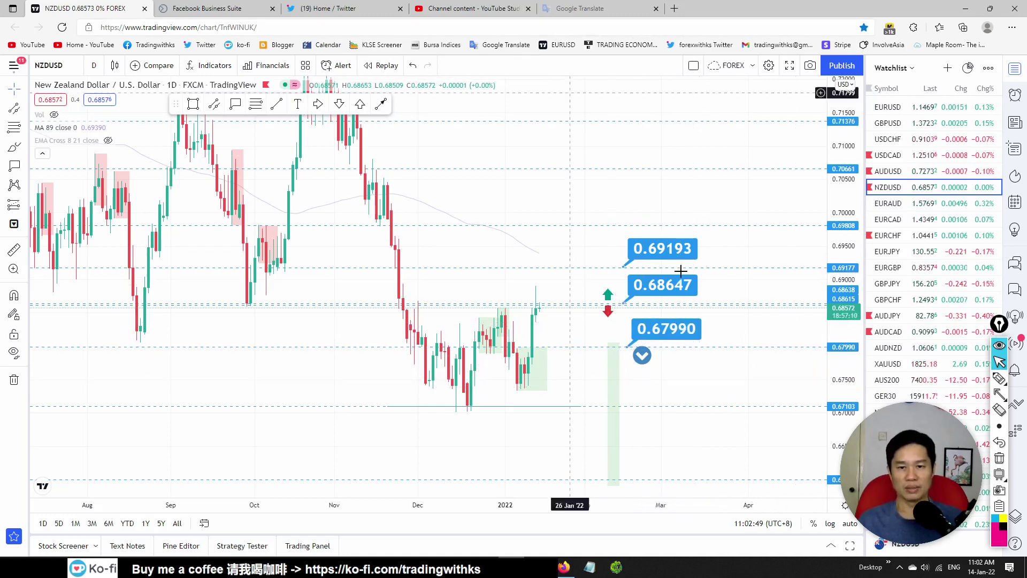
- Move the blue down chevron on the AUDUSD chart to 16 March 2022 beneath the 0.72812 label, and return to NZDUSD
{"action": "left_click", "coordinate": [910, 173]}
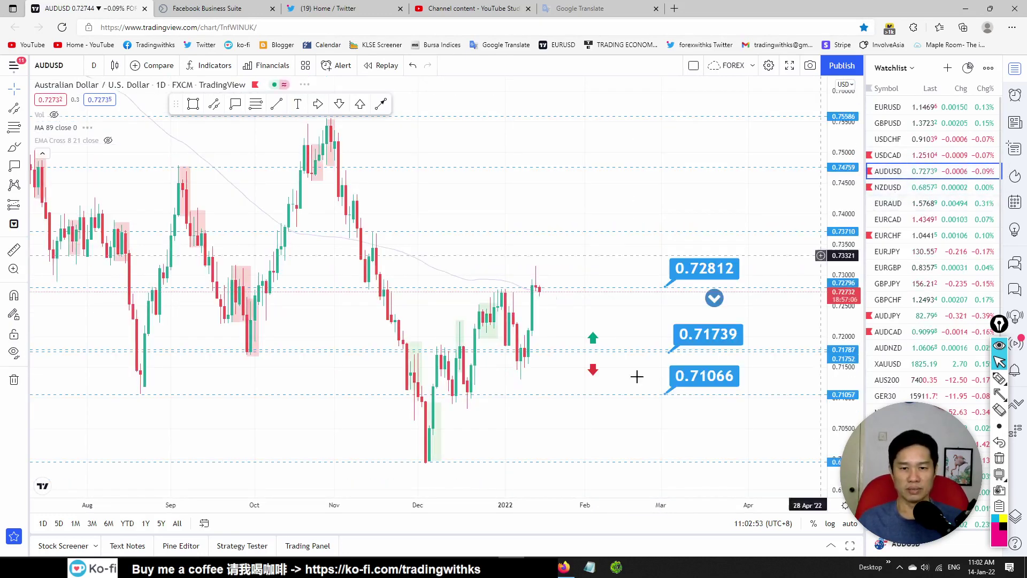
{"action": "left_click_drag", "start_coordinate": [718, 294], "coordinate": [706, 295]}
{"action": "left_click", "coordinate": [706, 296]}
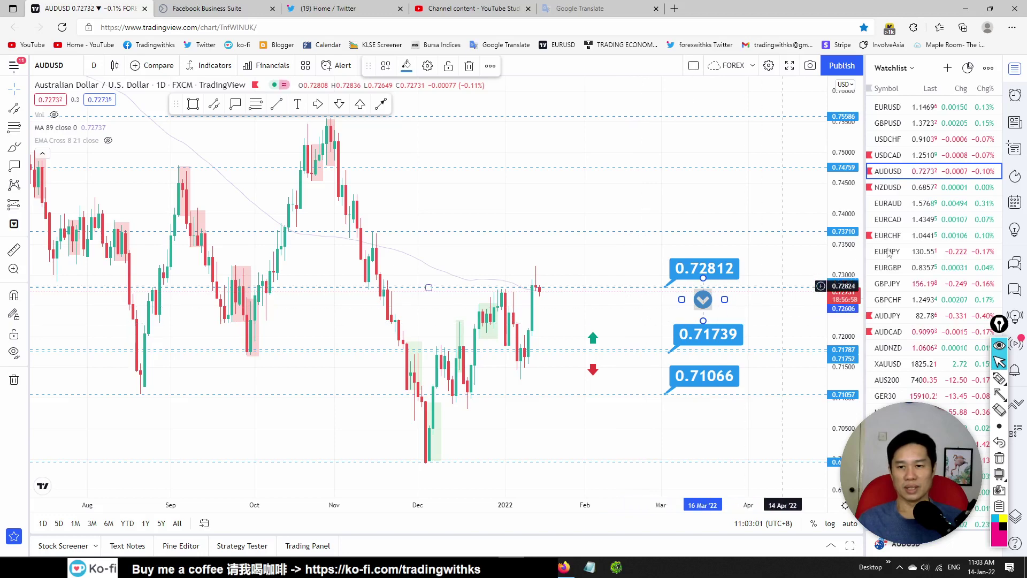
{"action": "left_click", "coordinate": [889, 188]}
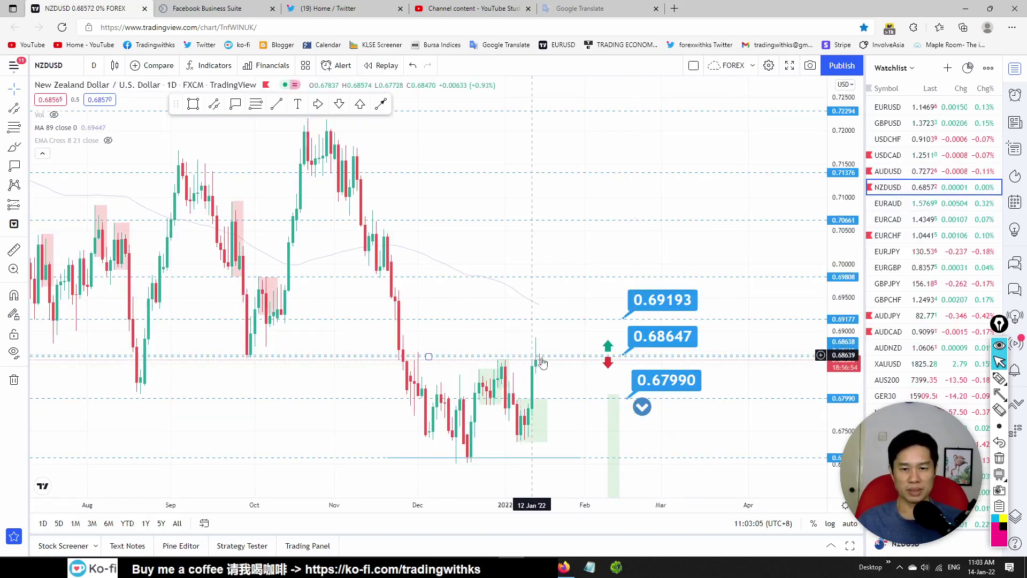
- Switch to EURAUD, delete the green rectangle over the January candles and frame them with the 1.57339 and 1.55799 levels
{"action": "left_click", "coordinate": [878, 204]}
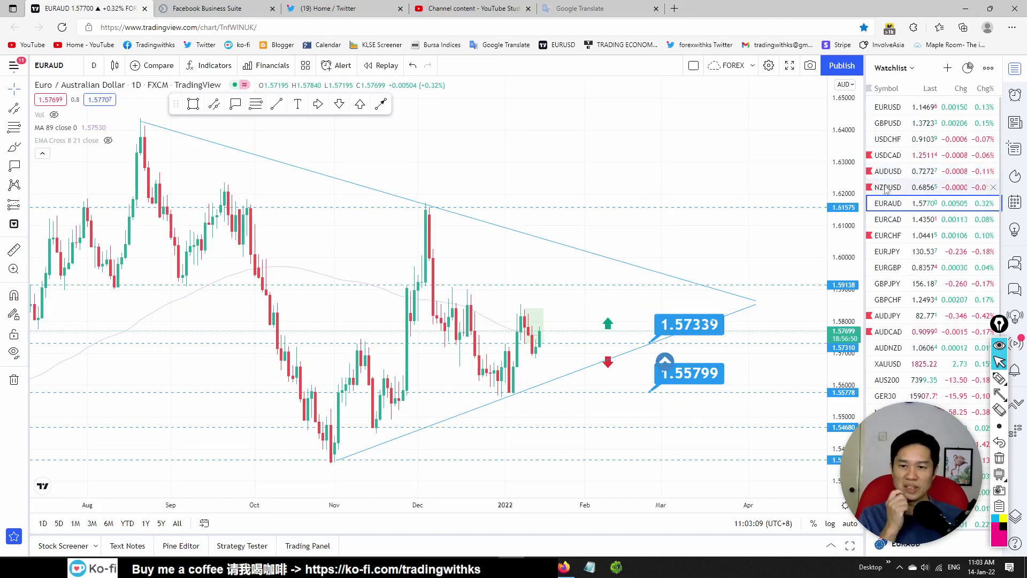
{"action": "left_click_drag", "start_coordinate": [853, 187], "coordinate": [848, 253]}
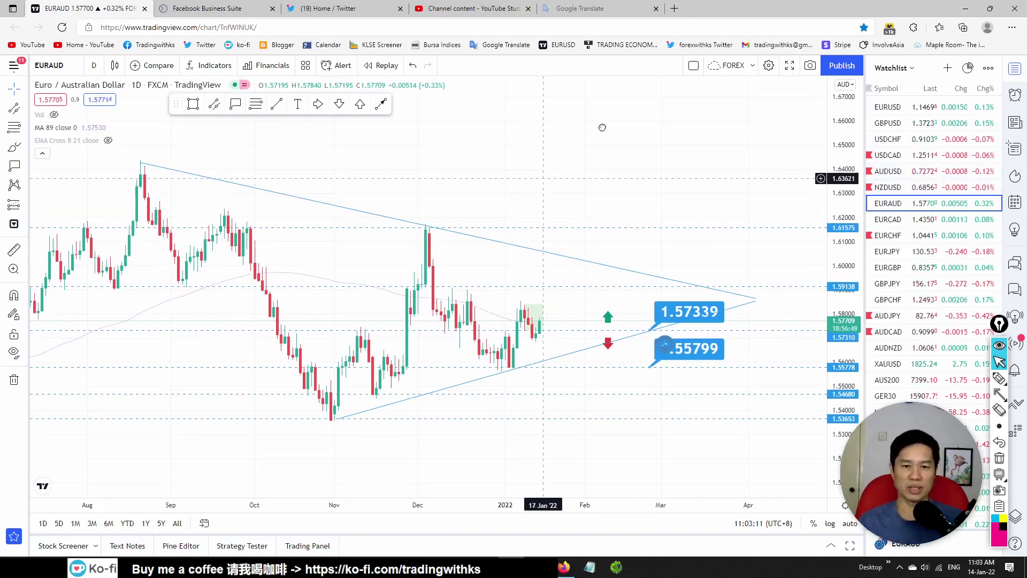
{"action": "left_click_drag", "start_coordinate": [541, 184], "coordinate": [598, 137]}
{"action": "left_click_drag", "start_coordinate": [842, 291], "coordinate": [842, 134]}
{"action": "scroll", "coordinate": [652, 300], "scroll_direction": "up", "scroll_amount": 8}
{"action": "left_click_drag", "start_coordinate": [410, 247], "coordinate": [660, 227]}
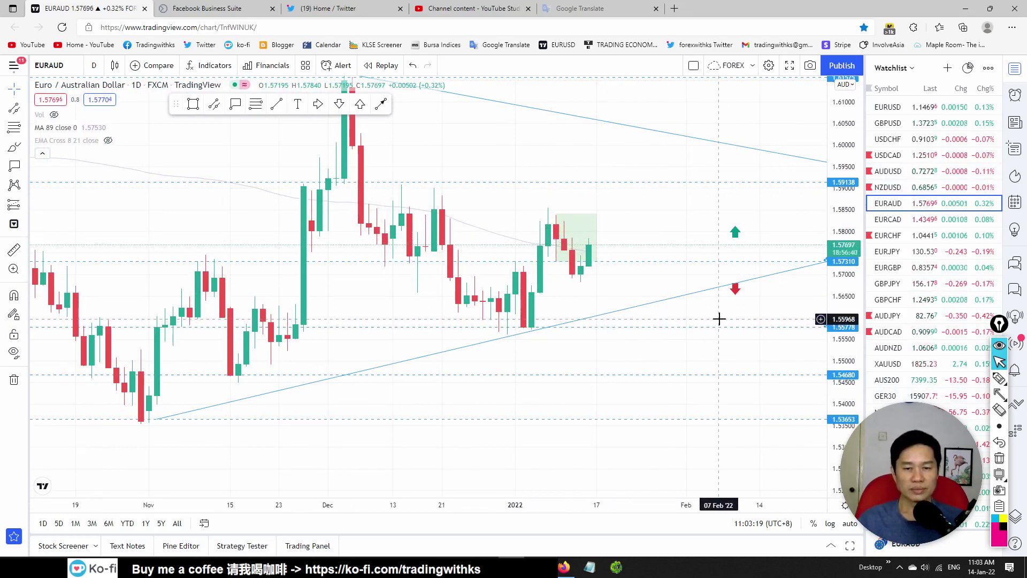
{"action": "left_click", "coordinate": [596, 215]}
{"action": "key", "text": "Delete"}
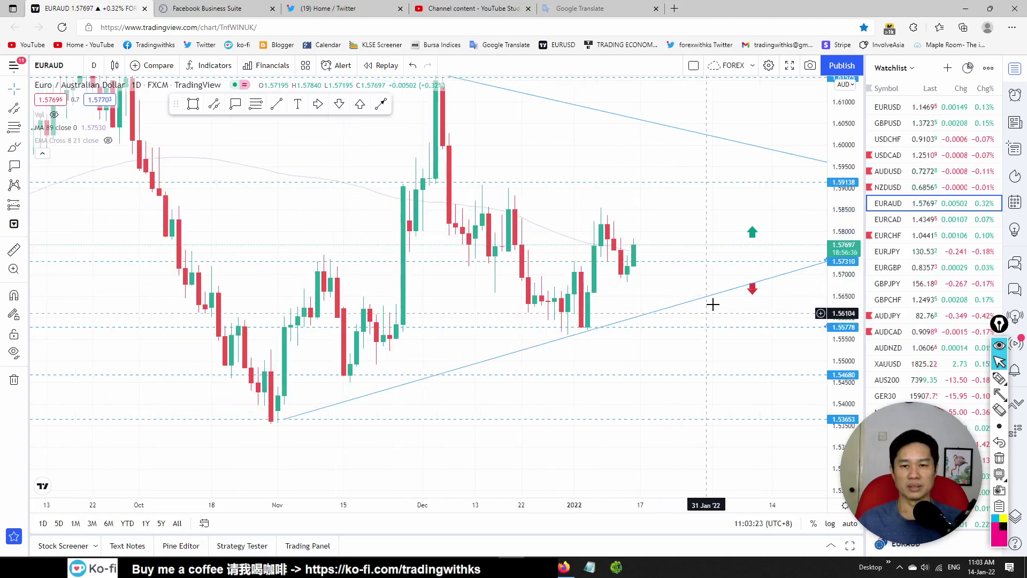
{"action": "scroll", "coordinate": [615, 284], "scroll_direction": "down", "scroll_amount": 2}
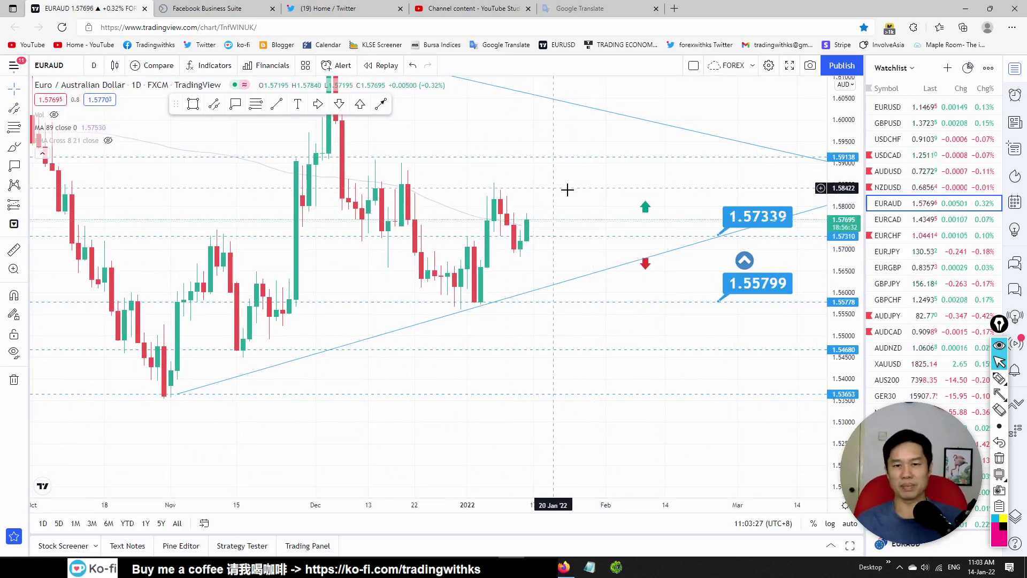
{"action": "left_click", "coordinate": [999, 395]}
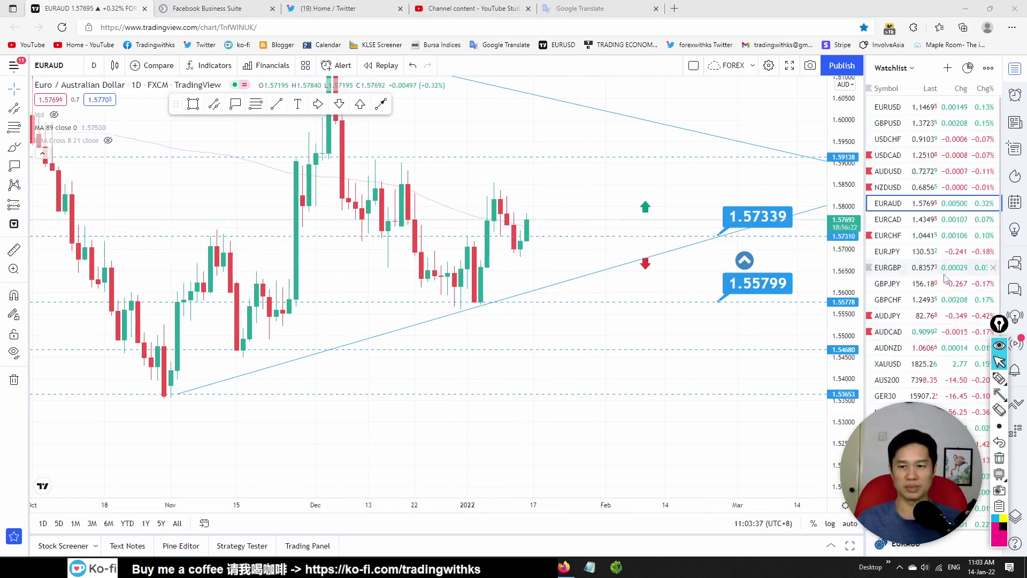
- Delete the rising parallel channel from the EURCAD chart and move the red down arrow beside the 1.44344 label to 9 March 2022
{"action": "left_click", "coordinate": [889, 219]}
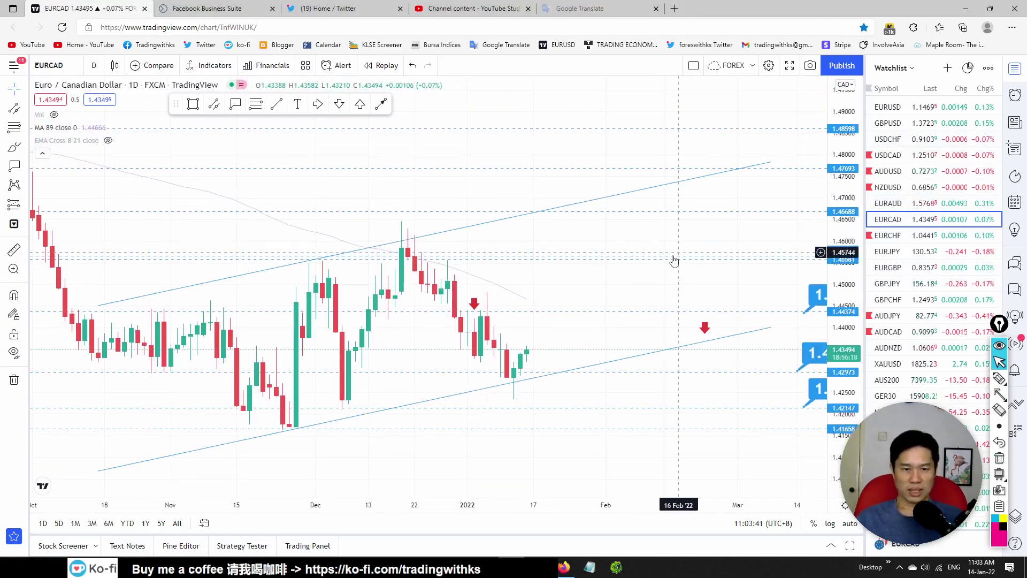
{"action": "scroll", "coordinate": [674, 260], "scroll_direction": "down", "scroll_amount": 2}
{"action": "left_click", "coordinate": [663, 371]}
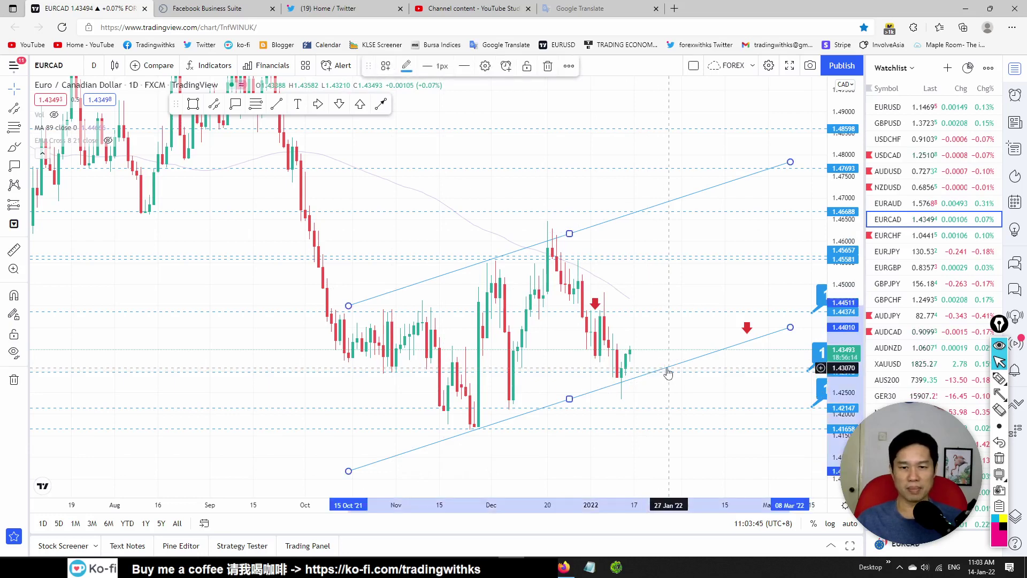
{"action": "key", "text": "Delete"}
{"action": "mouse_move", "coordinate": [707, 324]}
{"action": "left_mouse_down"}
{"action": "mouse_move", "coordinate": [558, 327]}
{"action": "mouse_move", "coordinate": [647, 325]}
{"action": "left_mouse_up"}
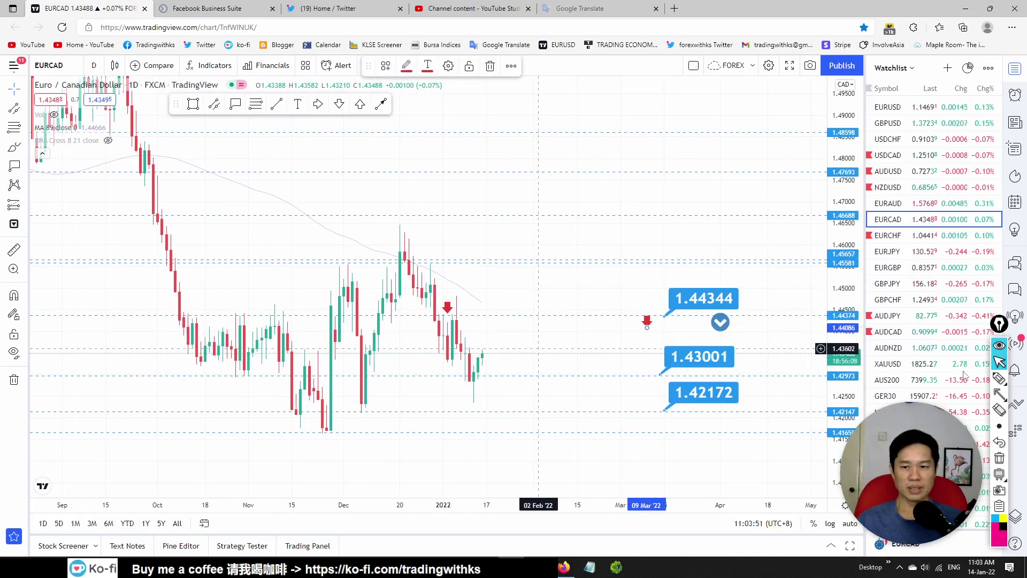
- Switch to OBS to check the running recording, and minimise it to return to the EURCAD chart for annotation
{"action": "left_click", "coordinate": [1001, 396]}
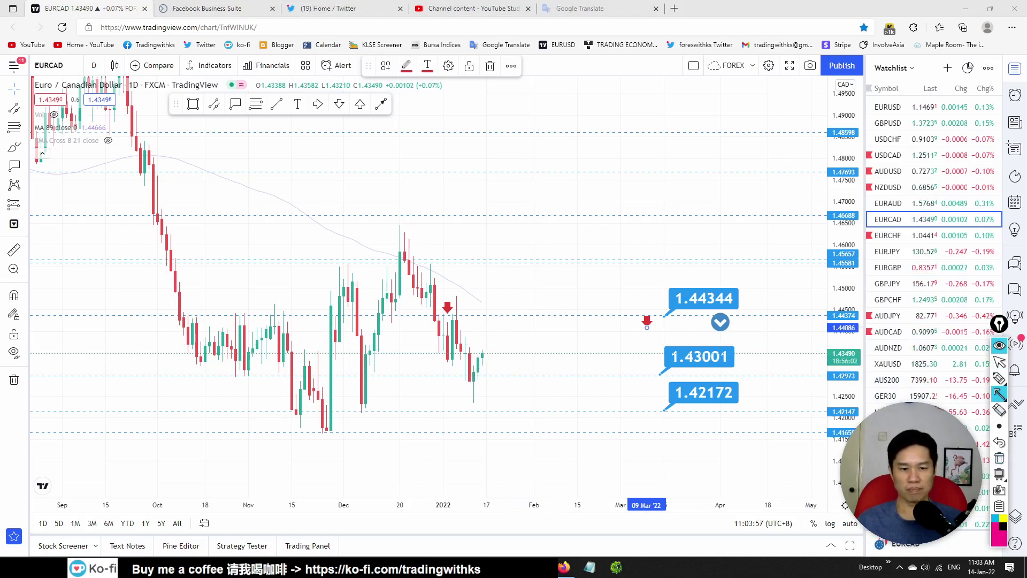
{"action": "left_click", "coordinate": [1001, 364]}
{"action": "key", "text": "alt+Tab"}
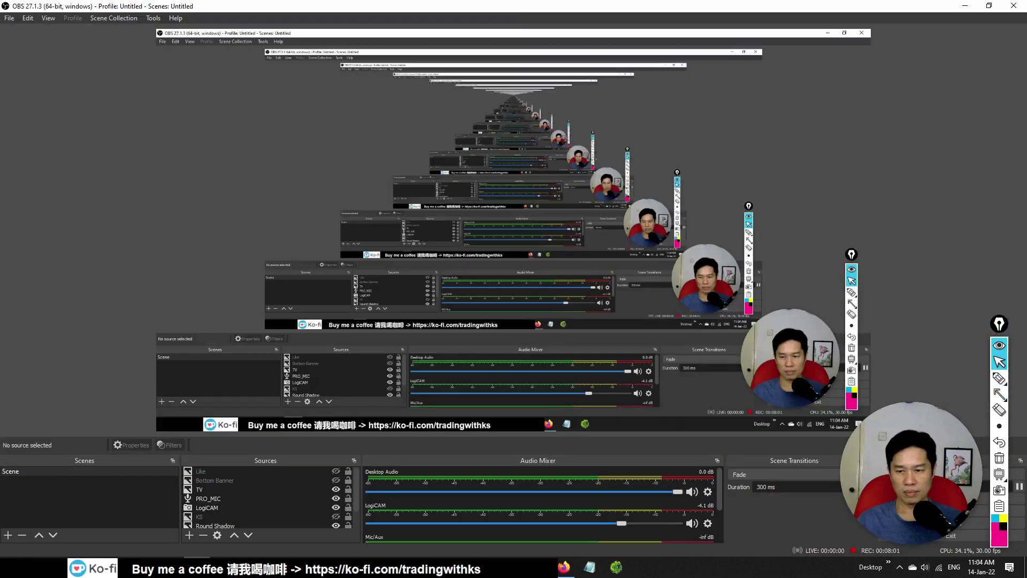
{"action": "left_click", "coordinate": [965, 6]}
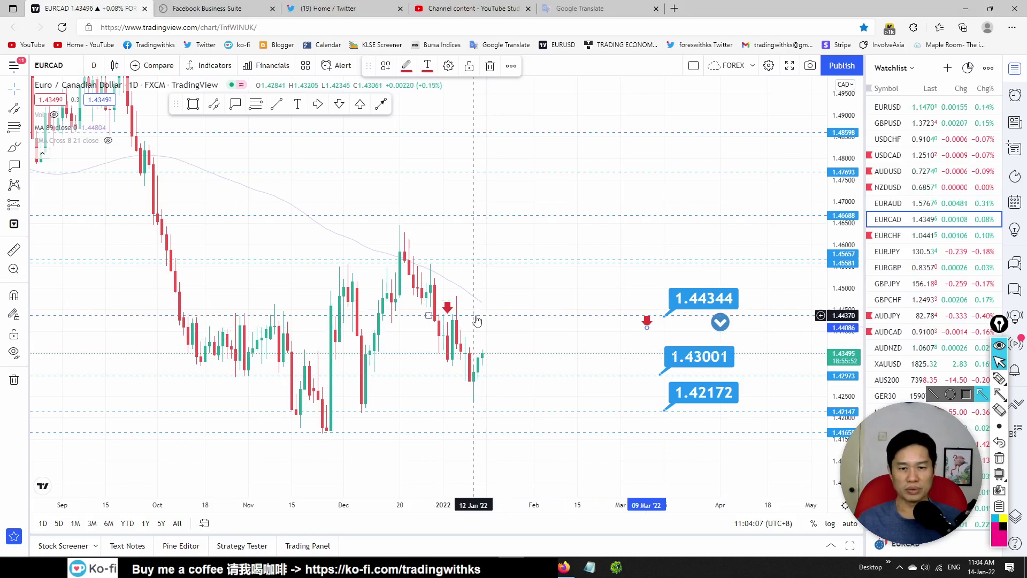
{"action": "left_click", "coordinate": [1000, 395]}
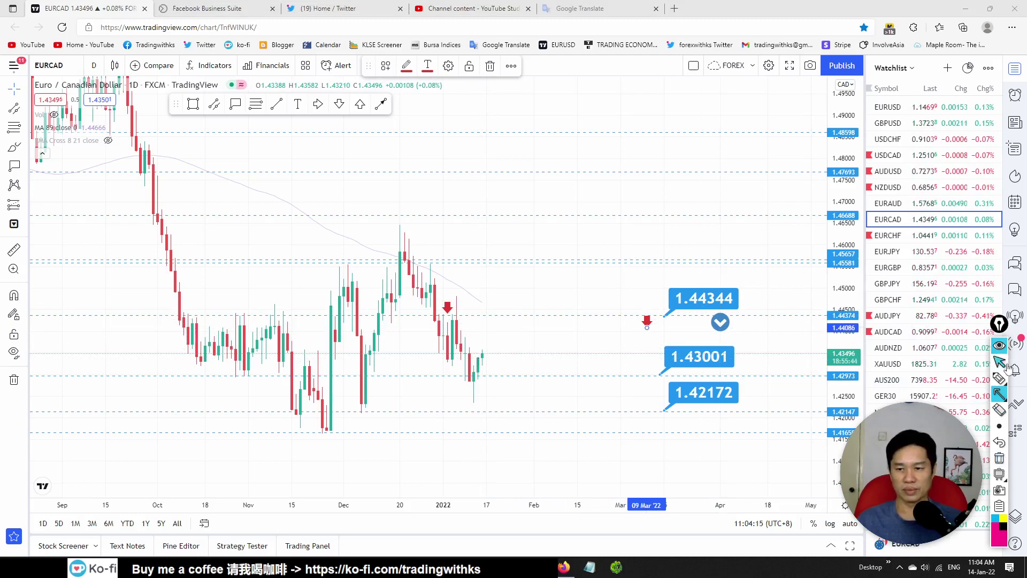
- Switch to the EURCHF daily chart and frame the recent candles with the 1.05216 and 1.04491 levels for annotation
{"action": "left_click", "coordinate": [934, 236]}
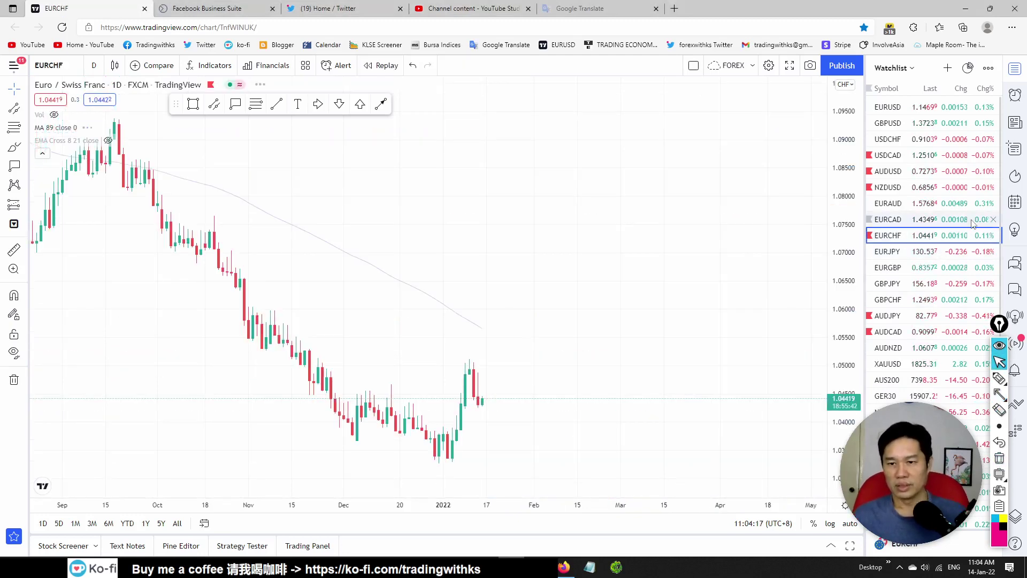
{"action": "left_click_drag", "start_coordinate": [723, 281], "coordinate": [755, 211]}
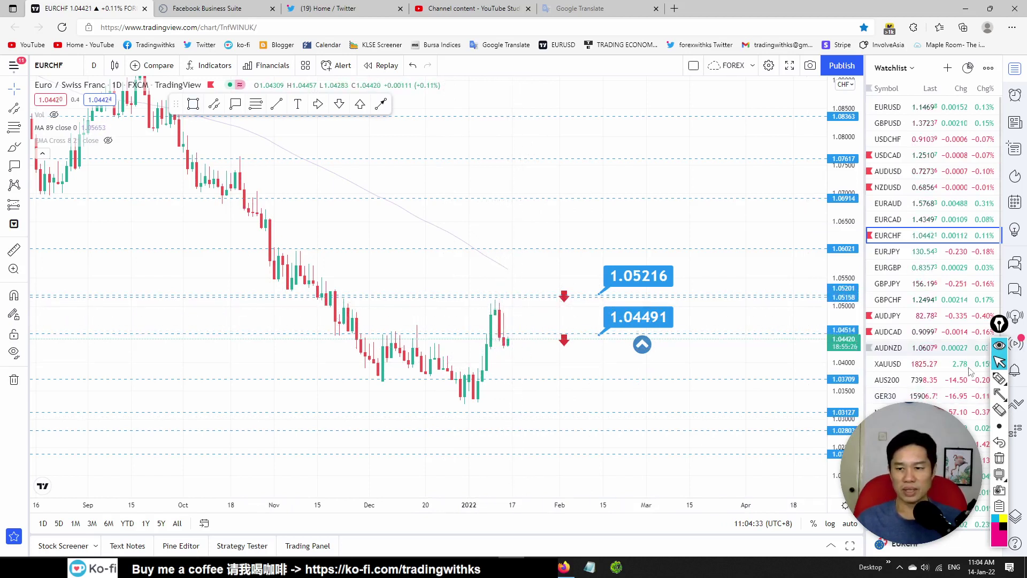
{"action": "left_click", "coordinate": [1000, 394]}
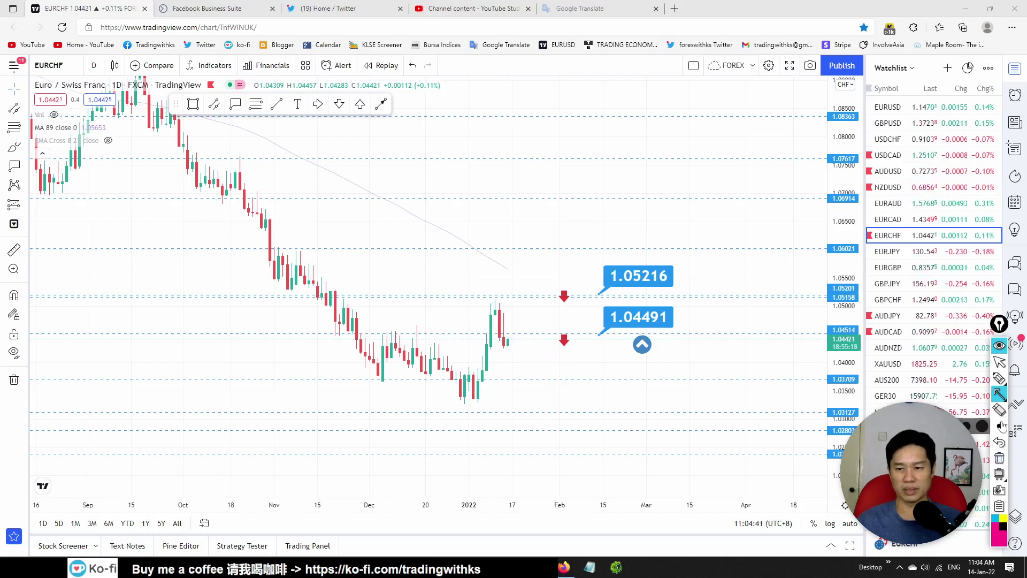
{"action": "left_click", "coordinate": [1000, 362]}
- Switch to the EURJPY daily chart and frame the recent candles with the 132.658, 131.612 and 130.439 levels
{"action": "left_click", "coordinate": [889, 251]}
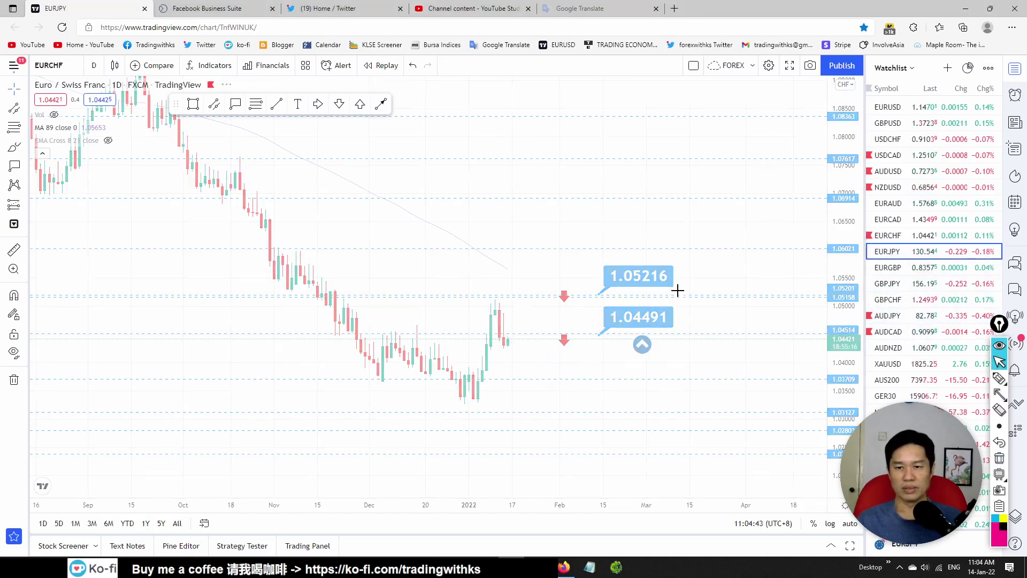
{"action": "left_click_drag", "start_coordinate": [847, 130], "coordinate": [859, 314]}
{"action": "scroll", "coordinate": [505, 367], "scroll_direction": "down", "scroll_amount": 4}
{"action": "scroll", "coordinate": [504, 379], "scroll_direction": "down", "scroll_amount": 8}
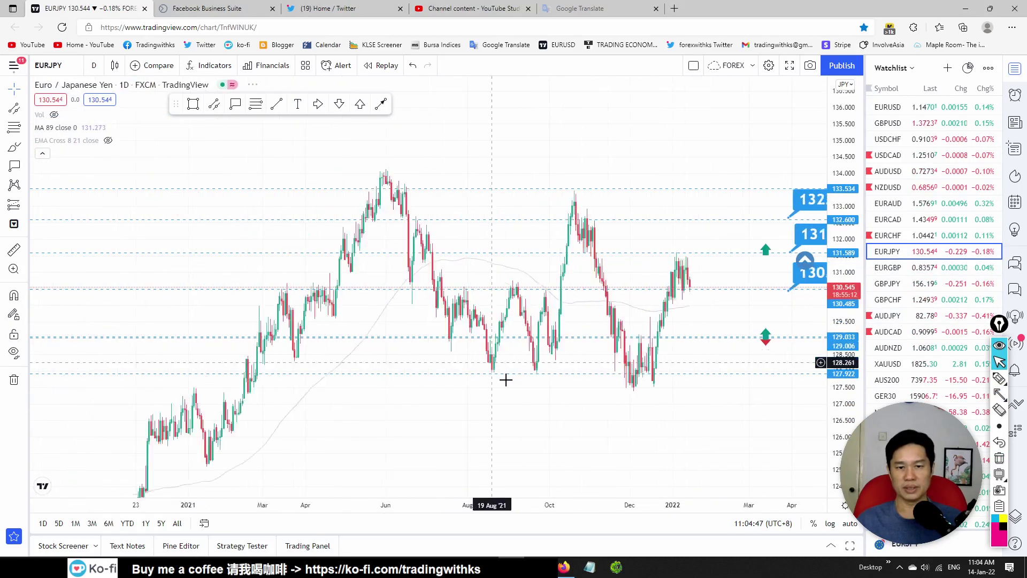
{"action": "scroll", "coordinate": [574, 252], "scroll_direction": "up", "scroll_amount": 3}
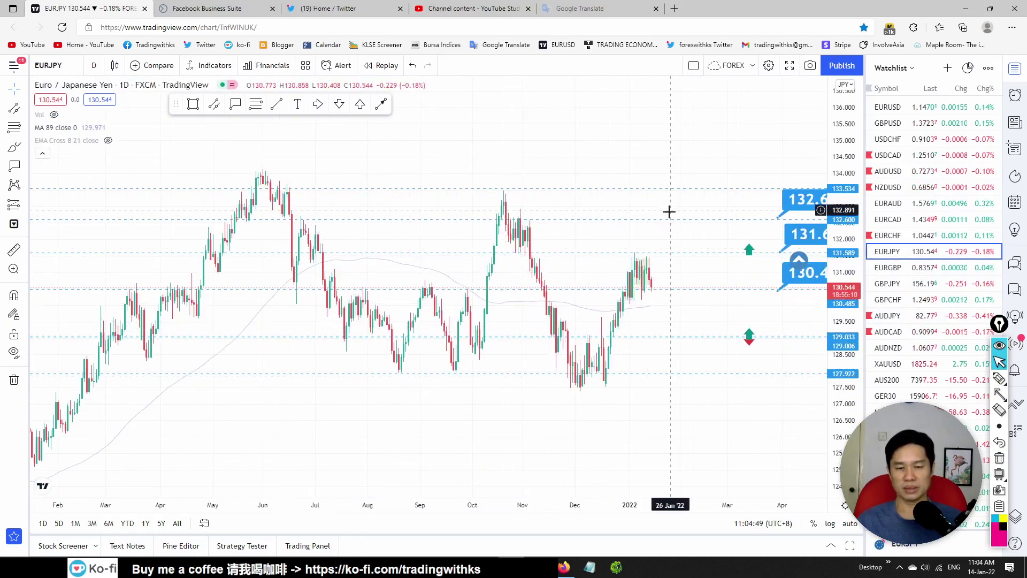
{"action": "scroll", "coordinate": [672, 235], "scroll_direction": "up", "scroll_amount": 4}
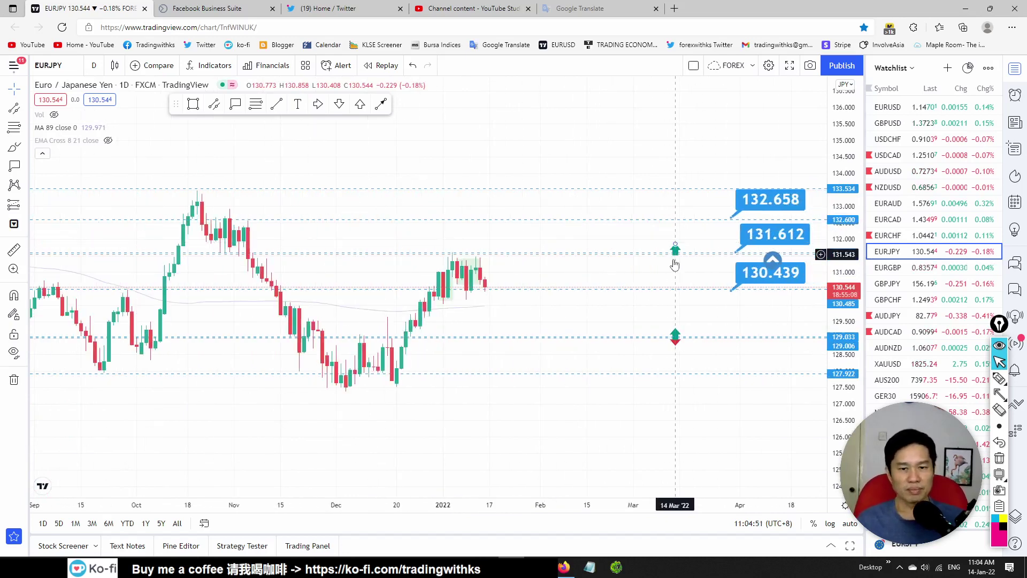
- Rescale the EURJPY daily chart's prices to frame recent candles between the 132.658 and 130.439 labels more closely
{"action": "double_click", "coordinate": [862, 313]}
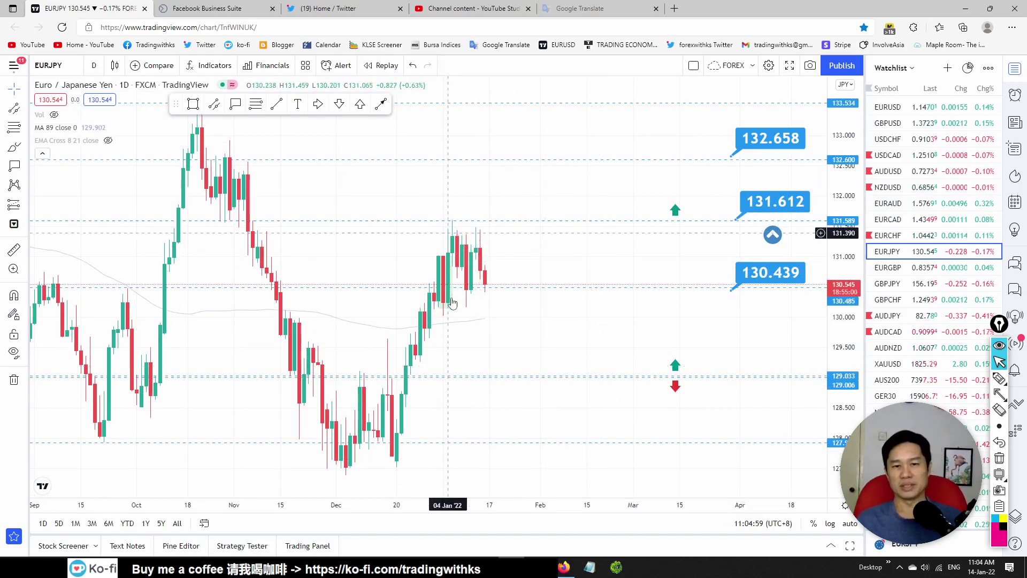
{"action": "left_click_drag", "start_coordinate": [847, 219], "coordinate": [846, 241]}
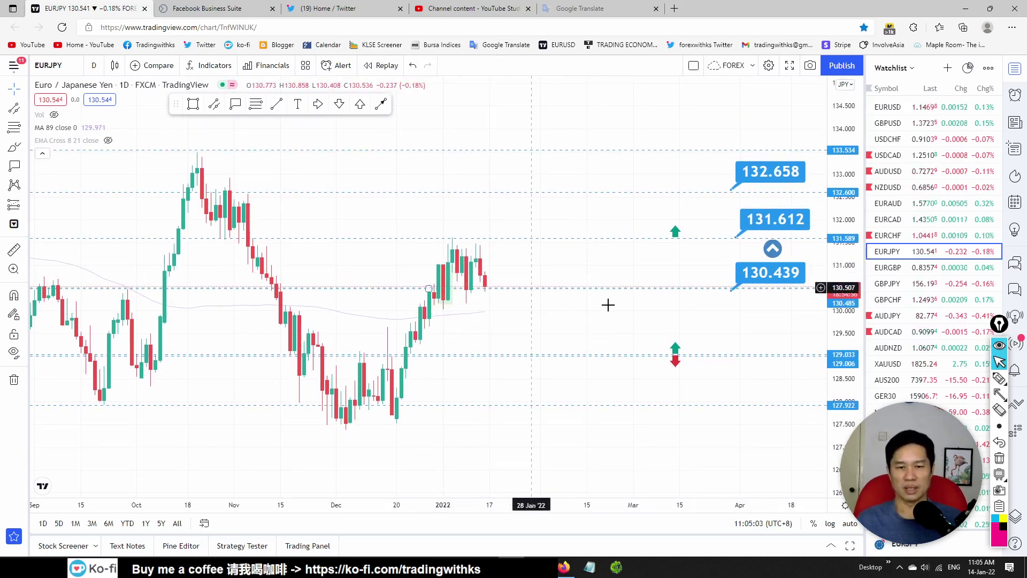
- Switch to the EURGBP daily chart and examine the descending channel's 2021 history and the recent candles beside the 0.84261 to 0.82818 labels
{"action": "key", "text": "Down"}
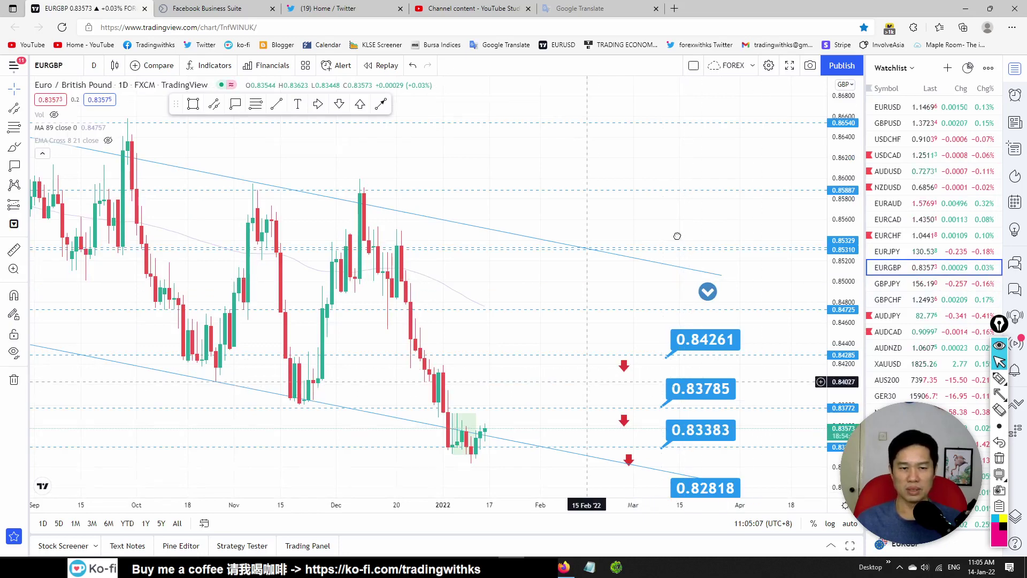
{"action": "left_click_drag", "start_coordinate": [655, 258], "coordinate": [719, 254]}
{"action": "scroll", "coordinate": [719, 236], "scroll_direction": "down", "scroll_amount": 2}
{"action": "left_click_drag", "start_coordinate": [846, 187], "coordinate": [844, 375]}
{"action": "scroll", "coordinate": [771, 348], "scroll_direction": "down", "scroll_amount": 5}
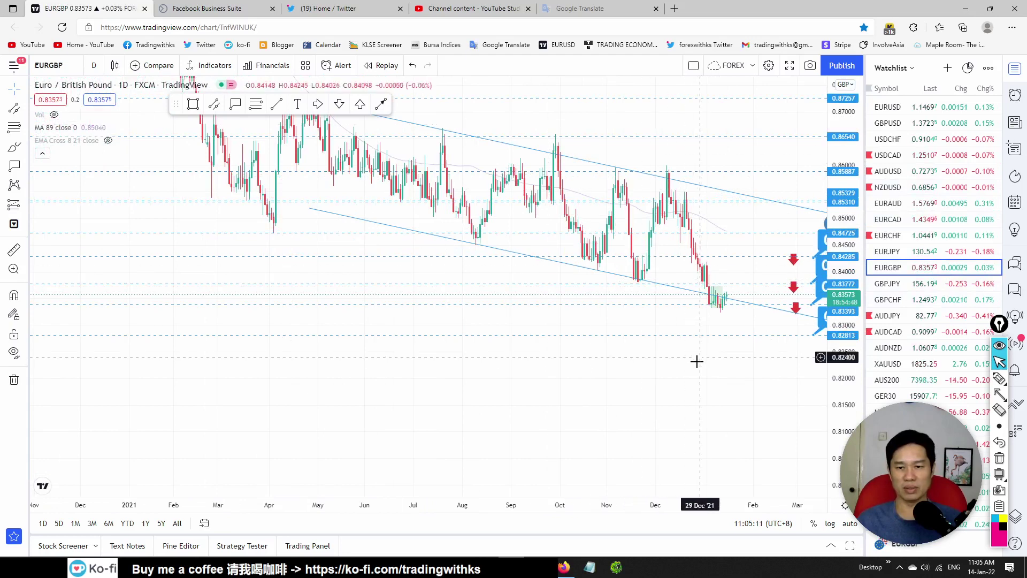
{"action": "scroll", "coordinate": [697, 361], "scroll_direction": "up", "scroll_amount": 5}
{"action": "scroll", "coordinate": [527, 327], "scroll_direction": "up", "scroll_amount": 3}
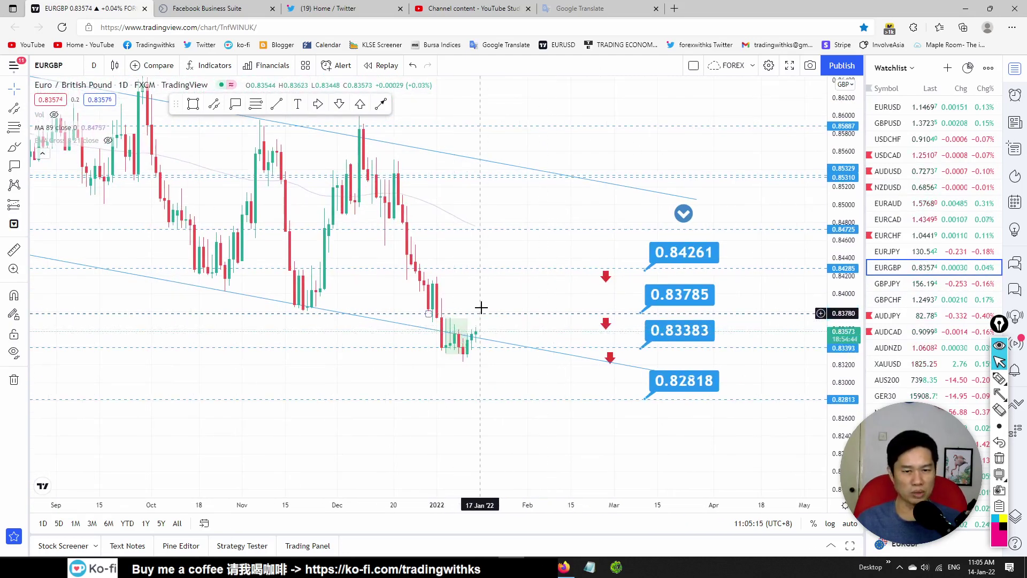
- Delete the descending channel from EURGBP and sketch pink arrows rising to the 0.83785 and 0.84261 levels, each followed by a falling arrow
{"action": "left_click", "coordinate": [492, 342]}
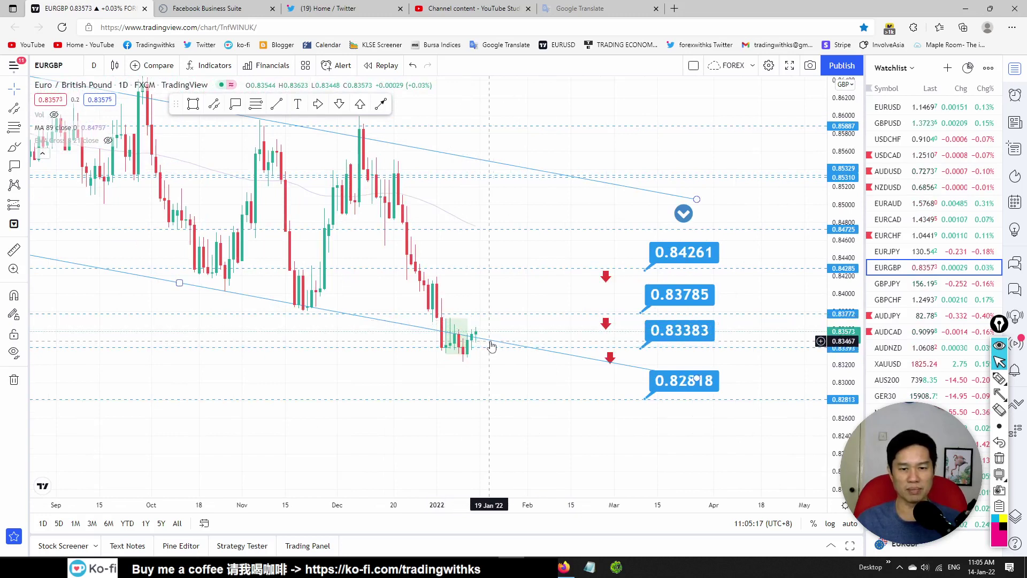
{"action": "key", "text": "Delete"}
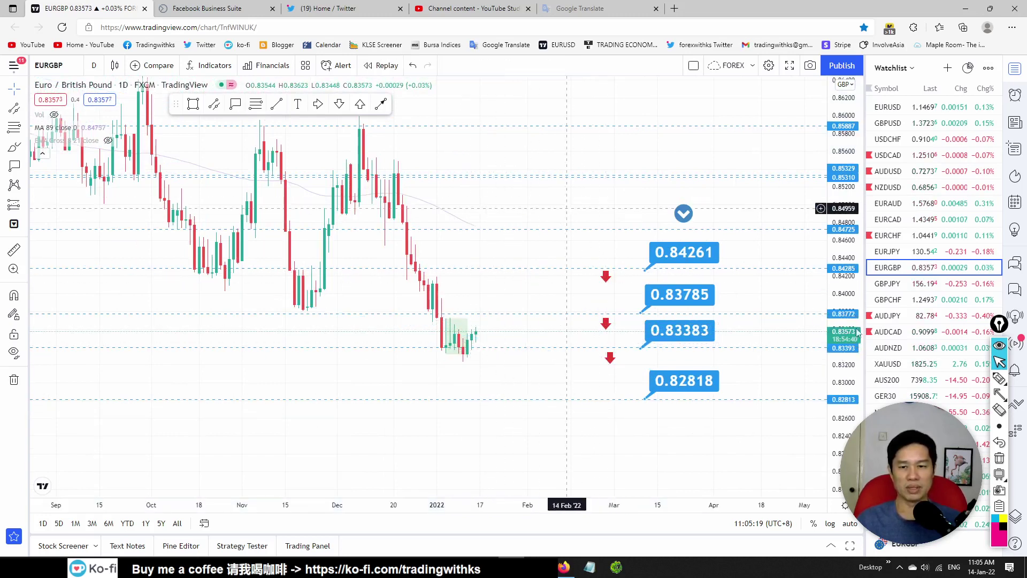
{"action": "left_click", "coordinate": [1000, 395]}
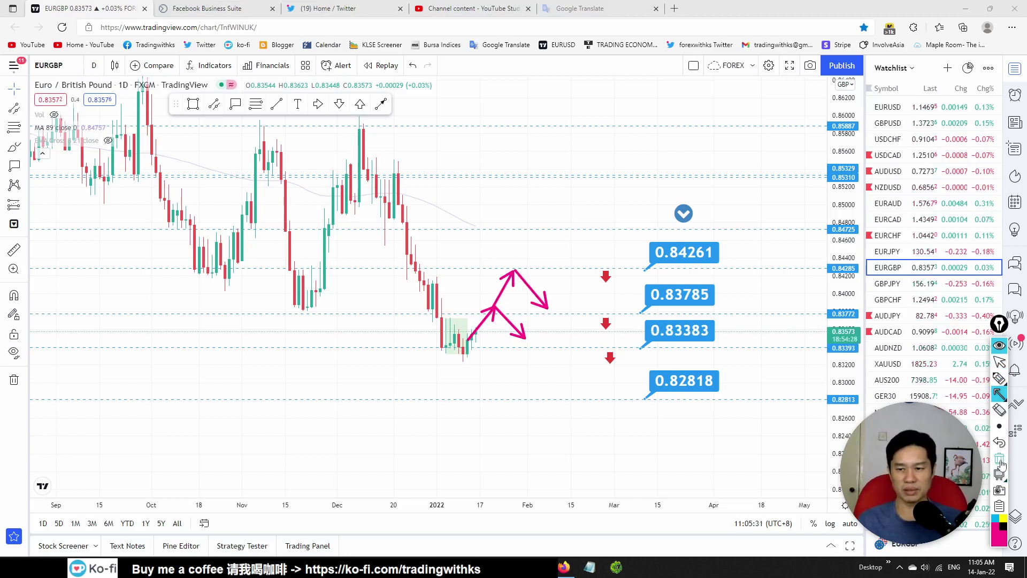
- Switch to the GBPJPY daily chart and examine its price history back to 2013 and the recent candles around the 156.116 level
{"action": "key", "text": "Down"}
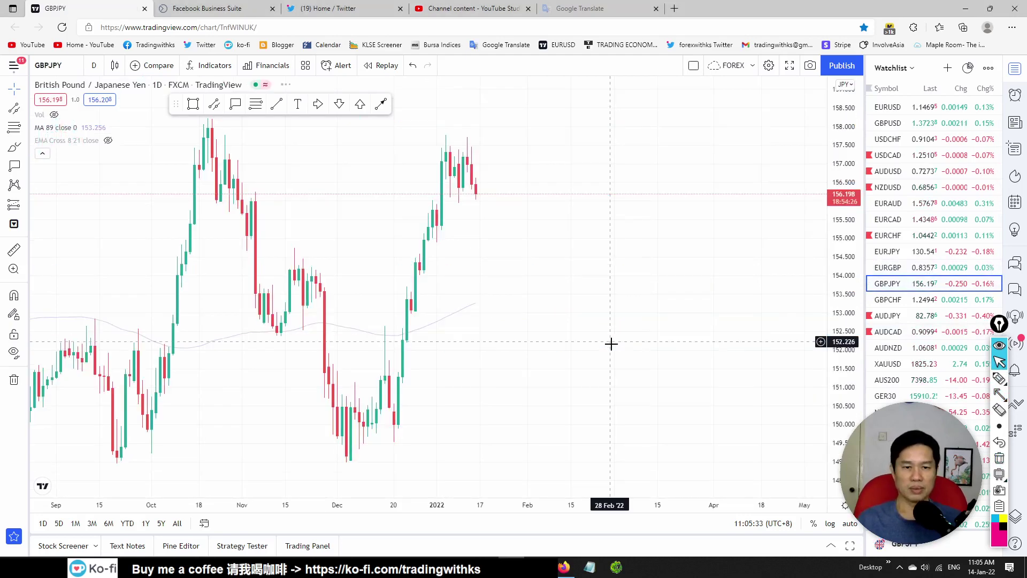
{"action": "left_click_drag", "start_coordinate": [518, 227], "coordinate": [668, 259]}
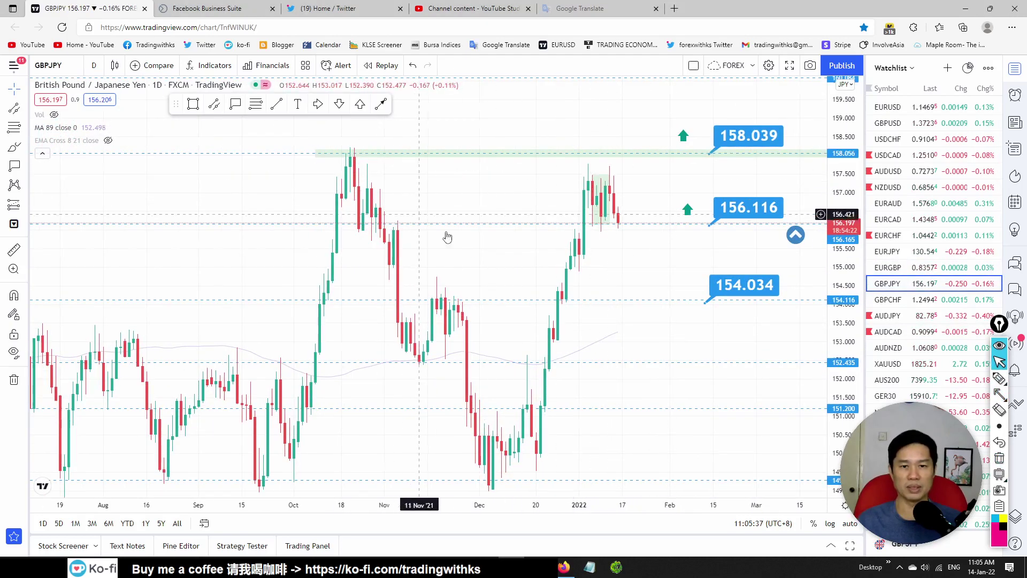
{"action": "scroll", "coordinate": [471, 243], "scroll_direction": "down", "scroll_amount": 3}
{"action": "scroll", "coordinate": [544, 270], "scroll_direction": "down", "scroll_amount": 3}
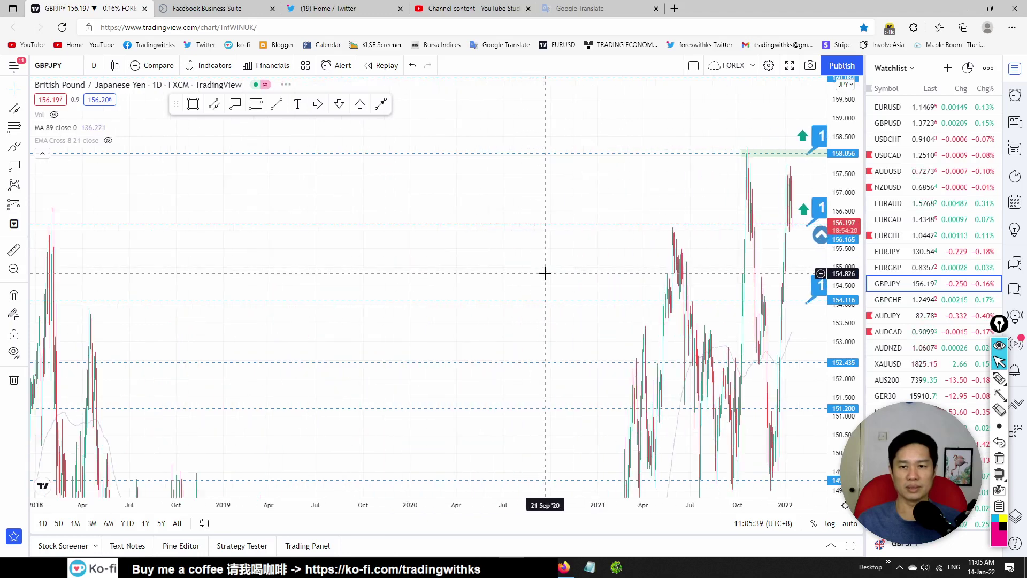
{"action": "scroll", "coordinate": [545, 274], "scroll_direction": "down", "scroll_amount": 3}
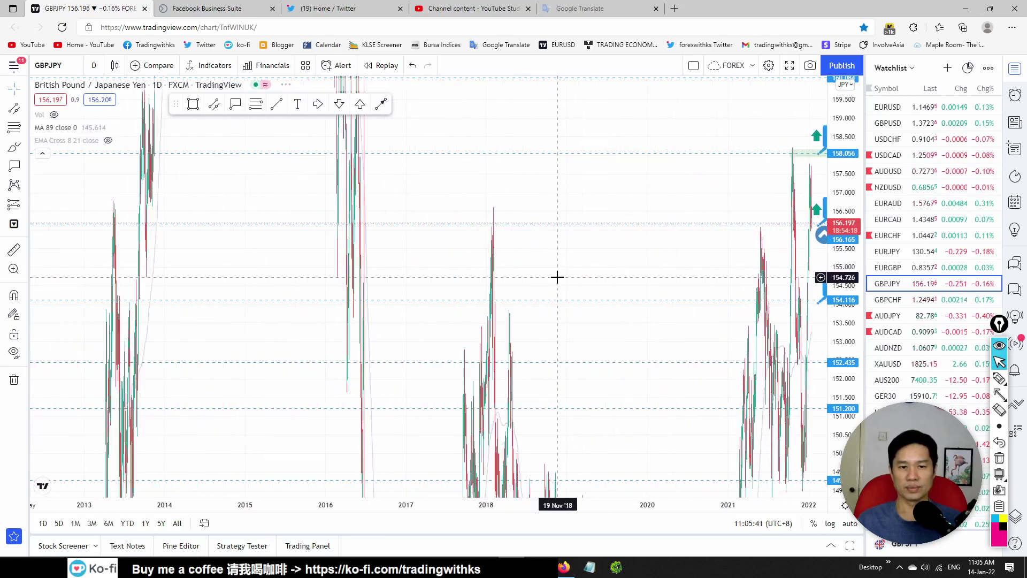
{"action": "scroll", "coordinate": [561, 277], "scroll_direction": "up", "scroll_amount": 6}
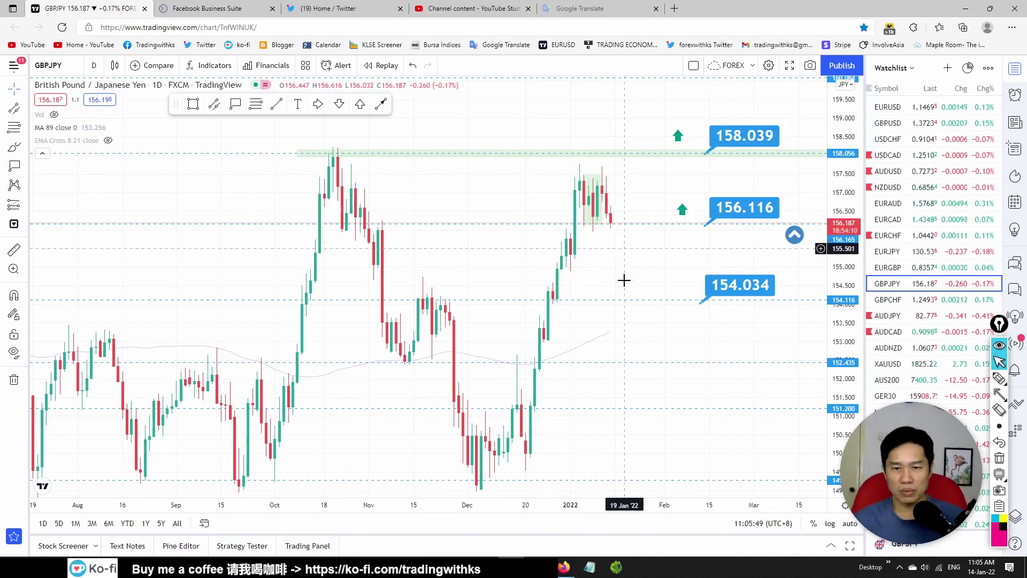
{"action": "scroll", "coordinate": [655, 272], "scroll_direction": "up", "scroll_amount": 2}
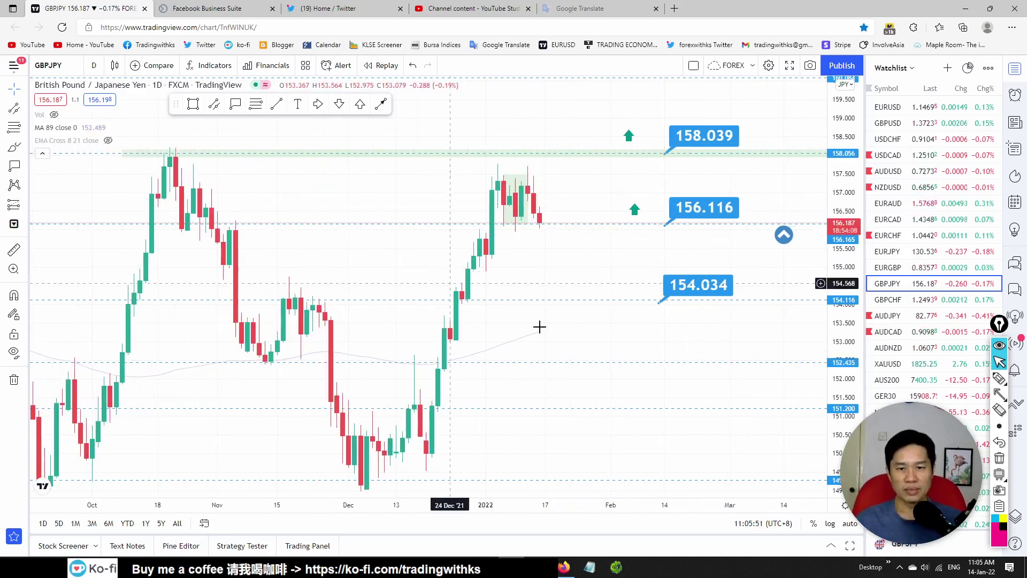
- Move the green up arrow beside the 158.039 label to the 154.034 level at 7 February 2022
{"action": "left_click", "coordinate": [998, 379]}
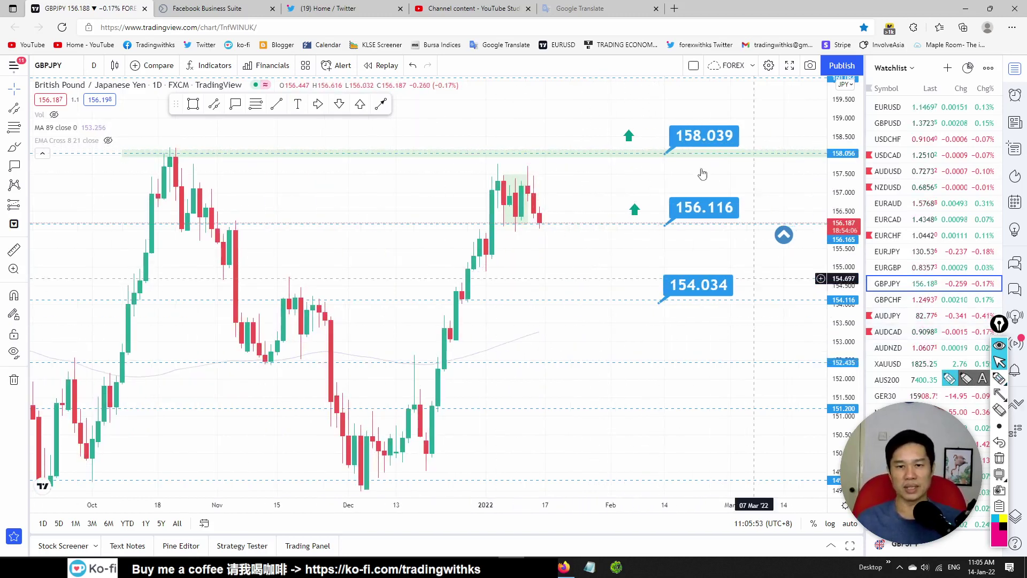
{"action": "left_click_drag", "start_coordinate": [630, 149], "coordinate": [630, 148]}
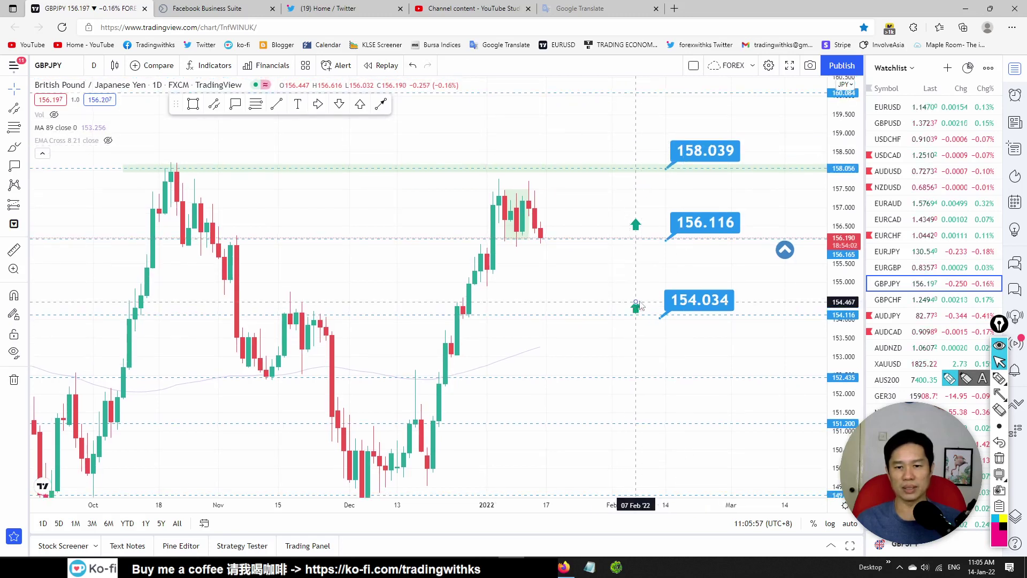
{"action": "left_click", "coordinate": [635, 307]}
- Sketch pink arrows on GBPJPY for rebounds from 156.116 to 158.039 and from 154.034 to 156.116, and clear them
{"action": "left_click", "coordinate": [1000, 395]}
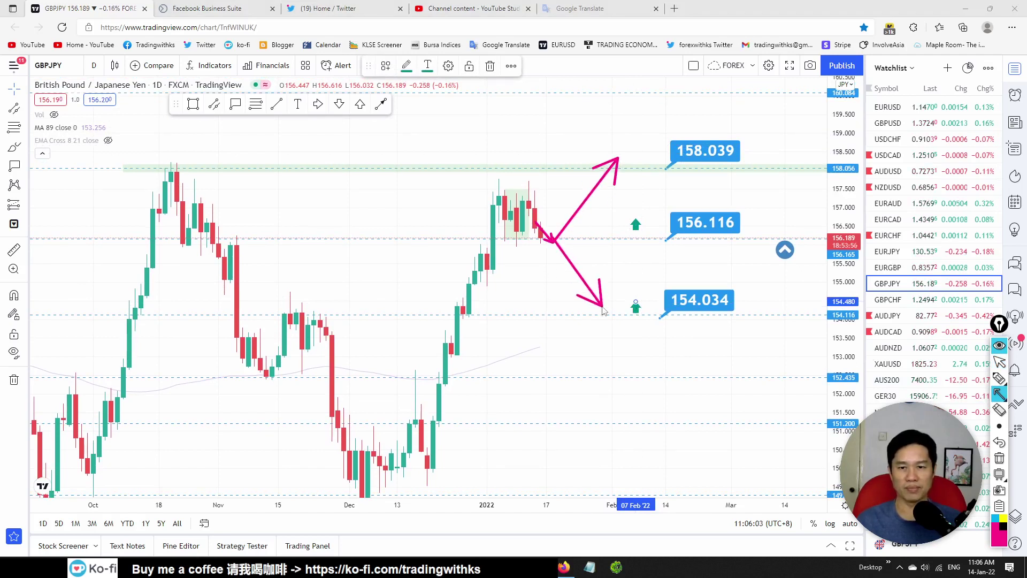
{"action": "left_click", "coordinate": [1000, 459]}
- Switch to the GBPCHF daily chart and frame the recent candles with the 1.25550 and 1.24653 levels
{"action": "mouse_move", "coordinate": [999, 378]}
{"action": "left_click", "coordinate": [929, 302]}
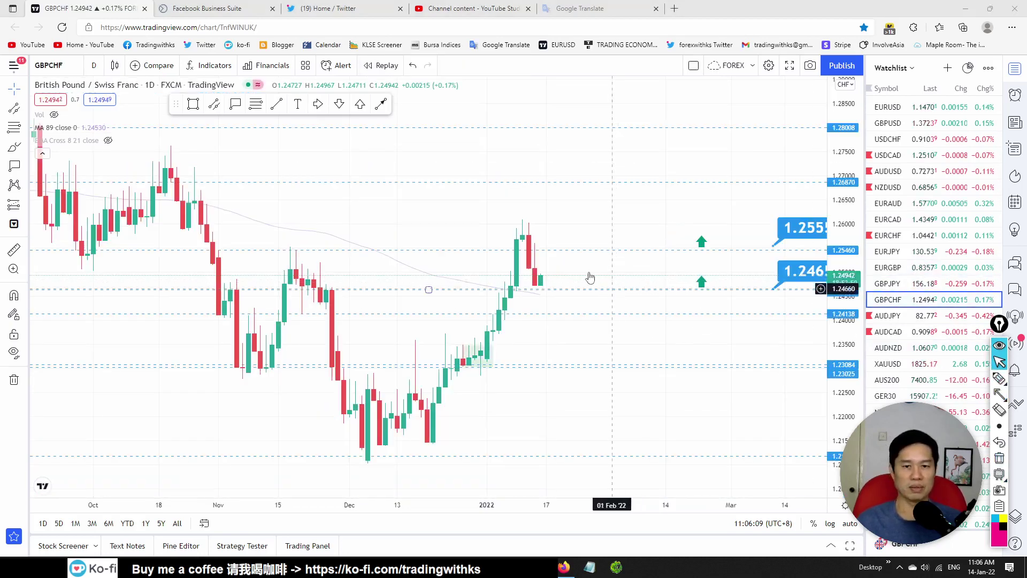
{"action": "scroll", "coordinate": [590, 274], "scroll_direction": "down", "scroll_amount": 4}
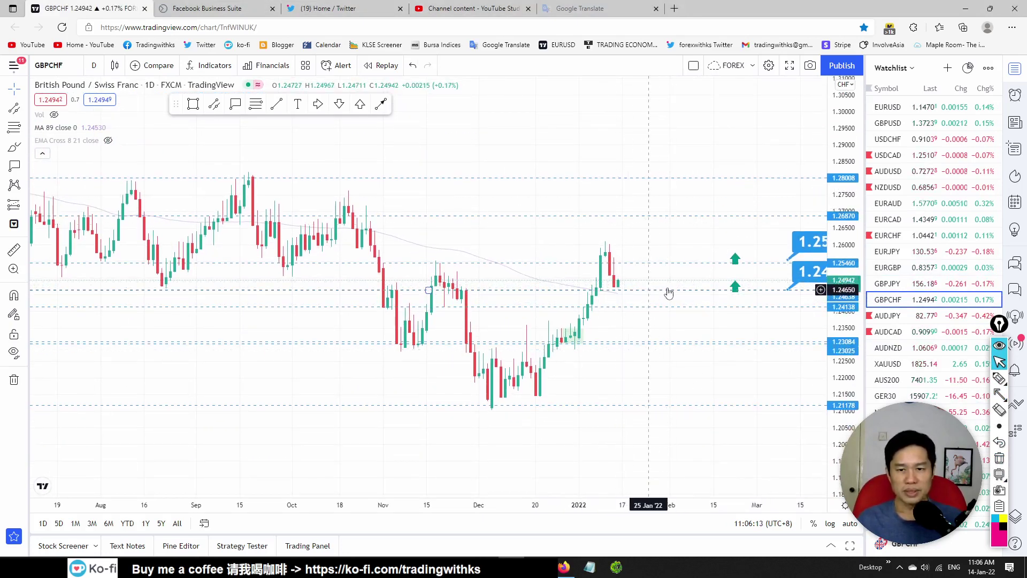
{"action": "left_click_drag", "start_coordinate": [679, 278], "coordinate": [507, 298]}
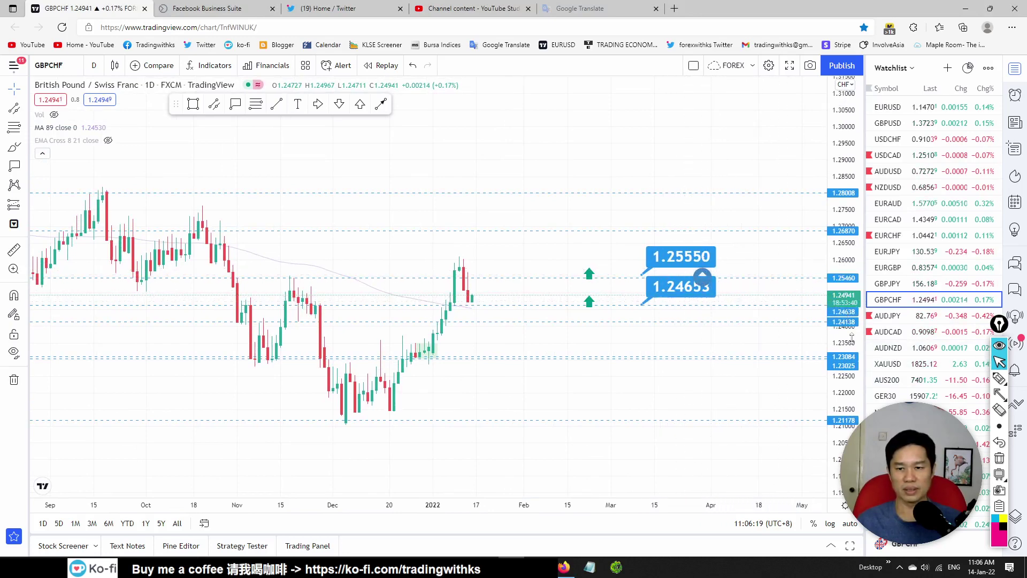
{"action": "left_click_drag", "start_coordinate": [852, 338], "coordinate": [850, 209]}
{"action": "left_click", "coordinate": [999, 395]}
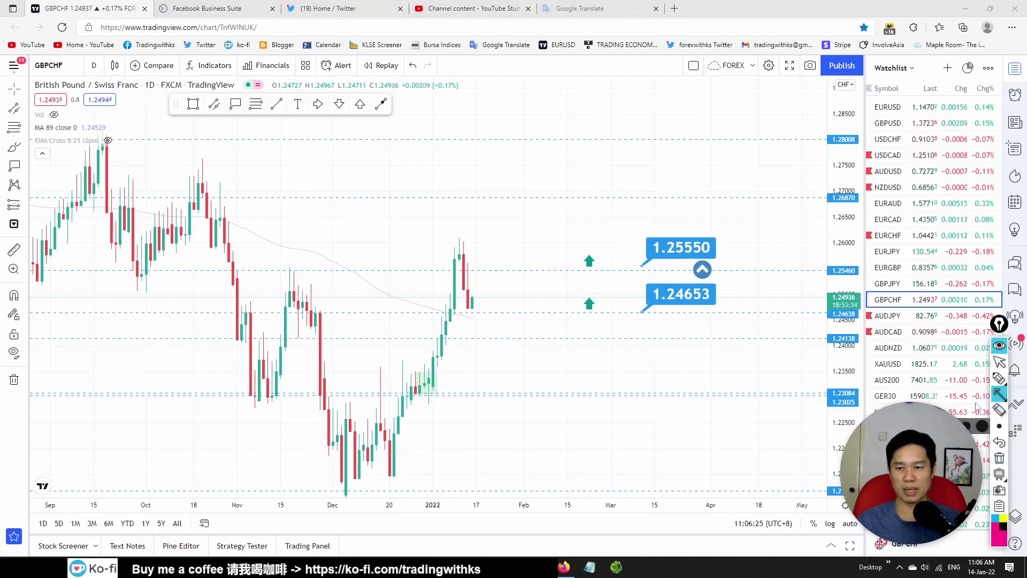
{"action": "left_click", "coordinate": [999, 362]}
- Switch to the AUDJPY daily chart and delete the 84.222, 83.350 and 82.914 price labels
{"action": "left_click", "coordinate": [899, 315]}
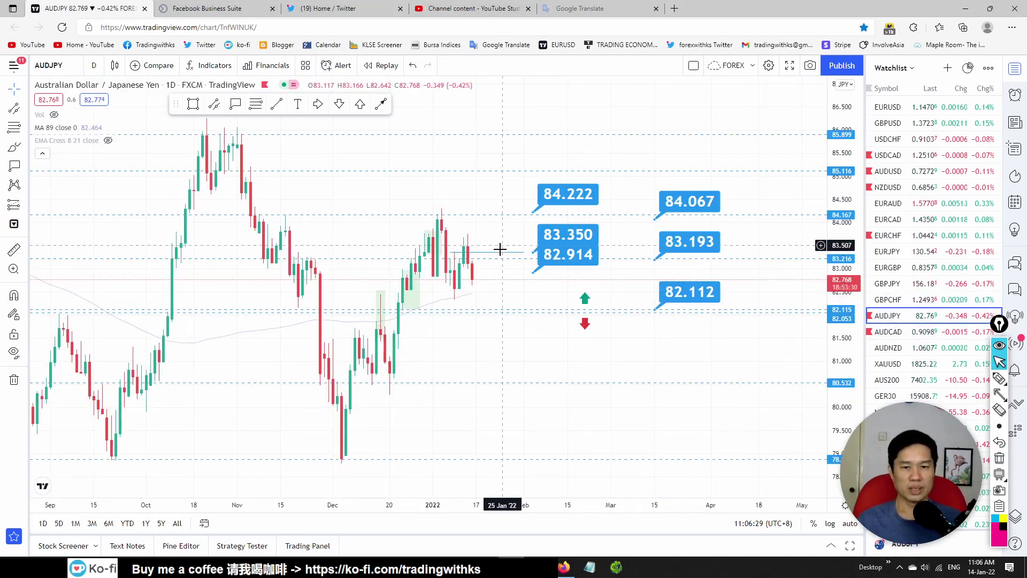
{"action": "scroll", "coordinate": [708, 344], "scroll_direction": "down", "scroll_amount": 2}
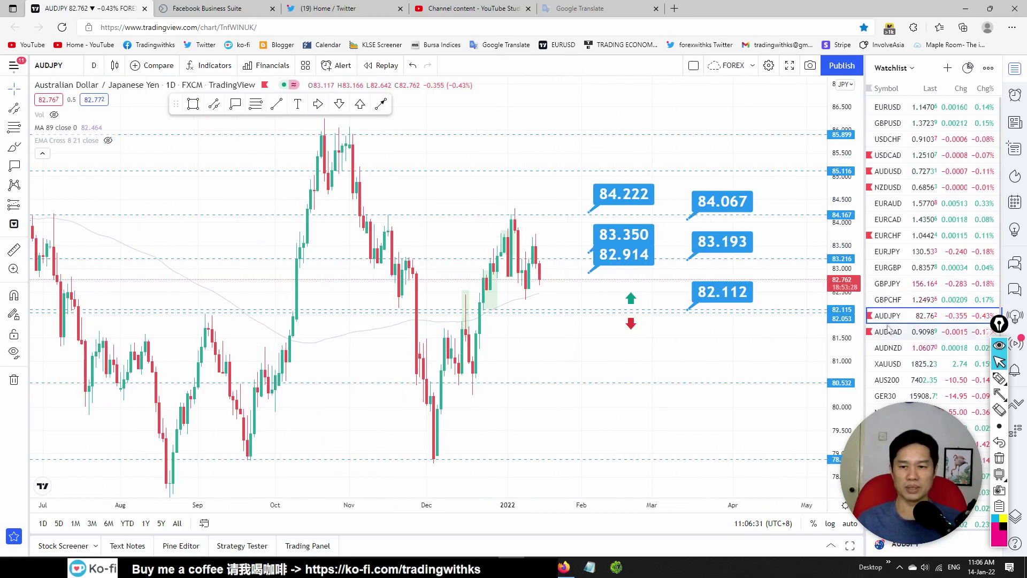
{"action": "scroll", "coordinate": [631, 321], "scroll_direction": "down", "scroll_amount": 2}
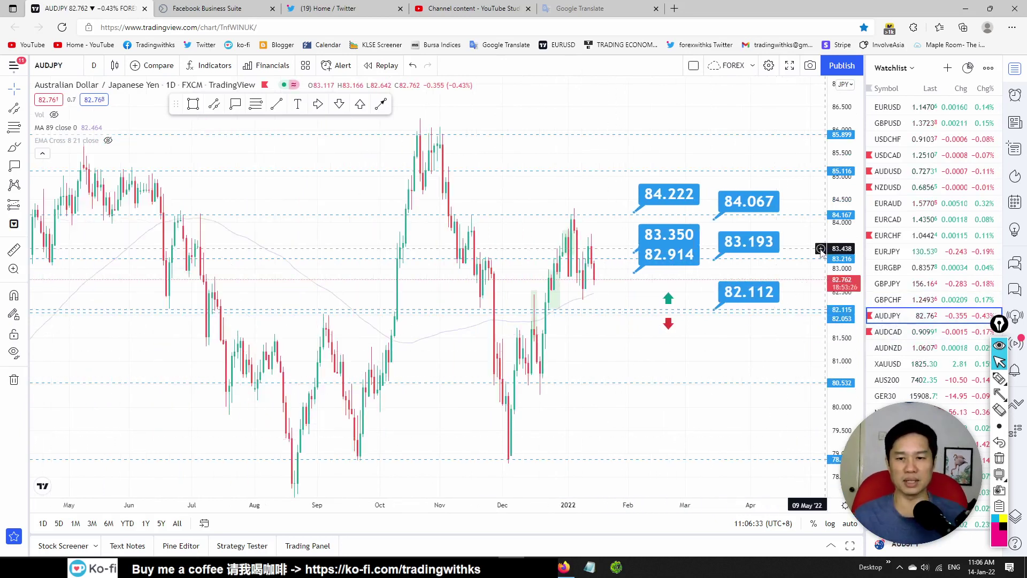
{"action": "left_click", "coordinate": [656, 201]}
{"action": "key", "text": "Delete"}
{"action": "left_click", "coordinate": [660, 231]}
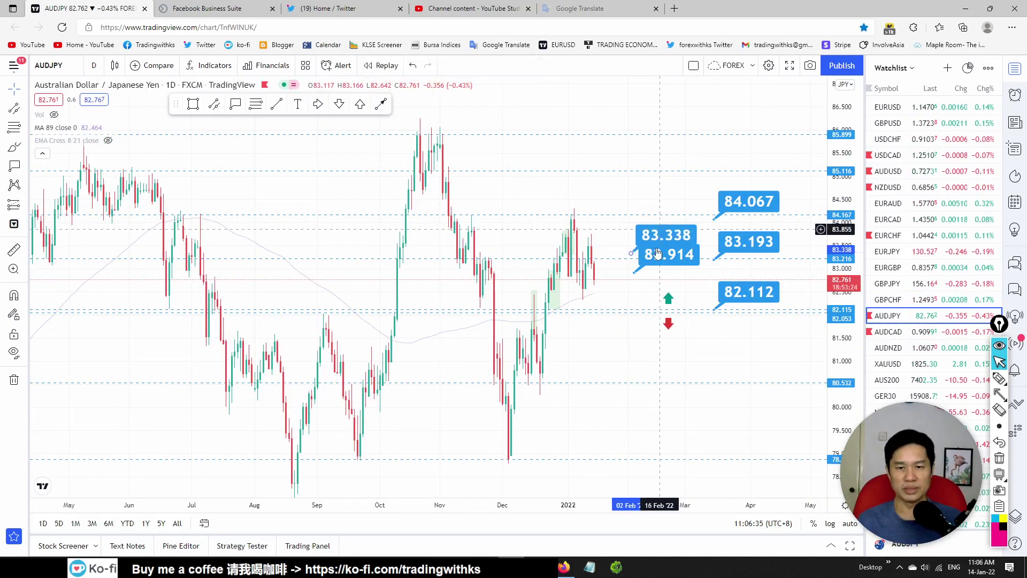
{"action": "key", "text": "Delete"}
{"action": "left_click", "coordinate": [657, 250]}
{"action": "key", "text": "Delete"}
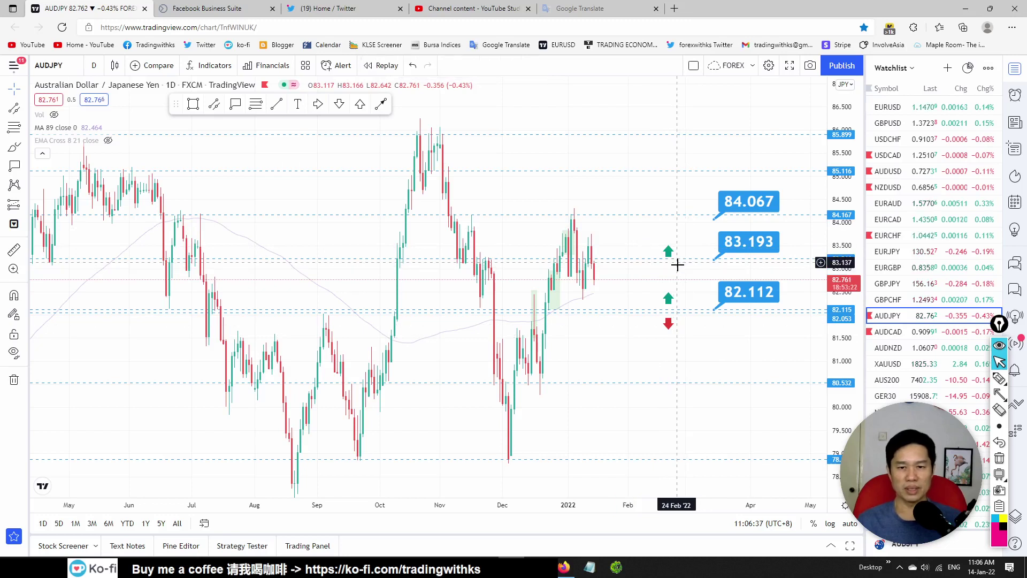
- Sketch pink arrows on AUDJPY from the latest candle down to the 82.112 level and back up to 83.193
{"action": "scroll", "coordinate": [635, 317], "scroll_direction": "up", "scroll_amount": 1}
{"action": "scroll", "coordinate": [636, 317], "scroll_direction": "up", "scroll_amount": 1}
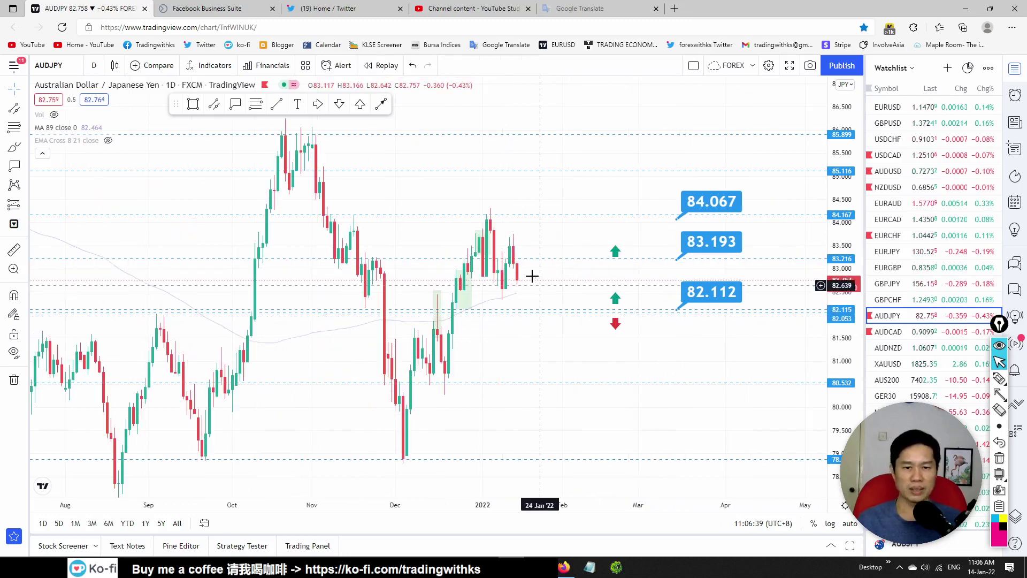
{"action": "left_click", "coordinate": [999, 394]}
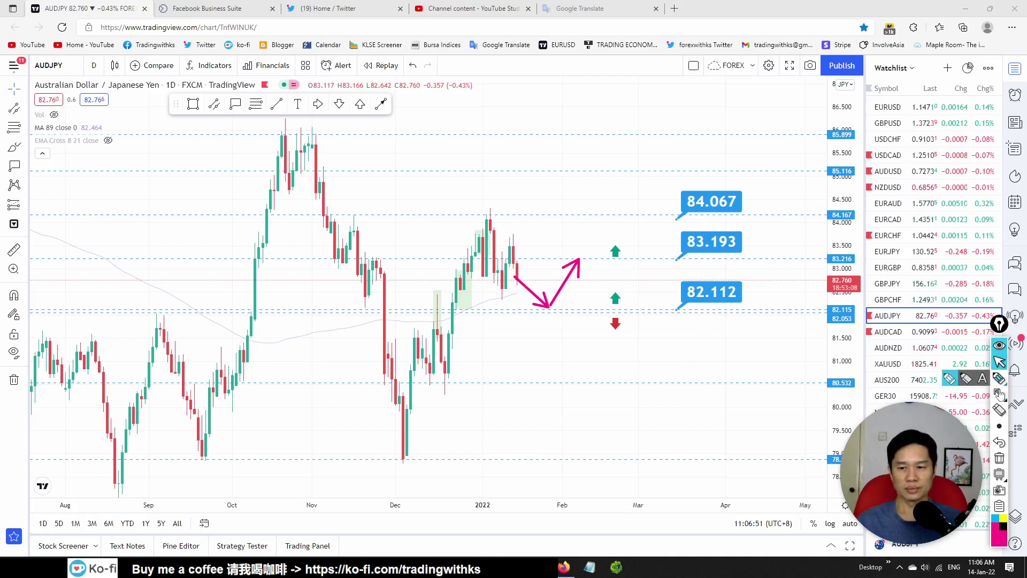
- Switch to the AUDCAD daily chart and move the round down-chevron icon below the 0.92386 label to 10 March 2022
{"action": "left_click", "coordinate": [910, 332]}
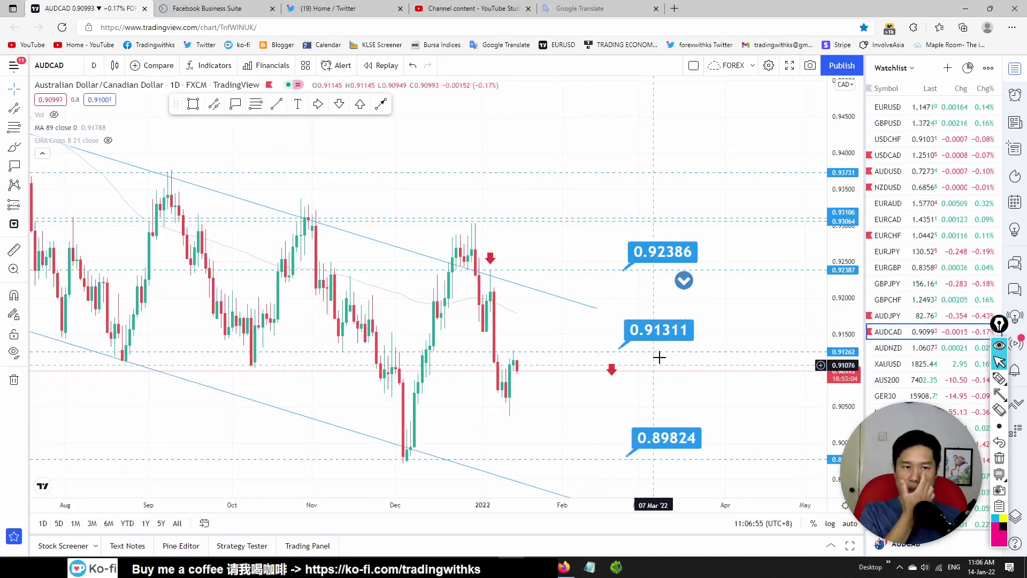
{"action": "left_click_drag", "start_coordinate": [829, 197], "coordinate": [813, 334]}
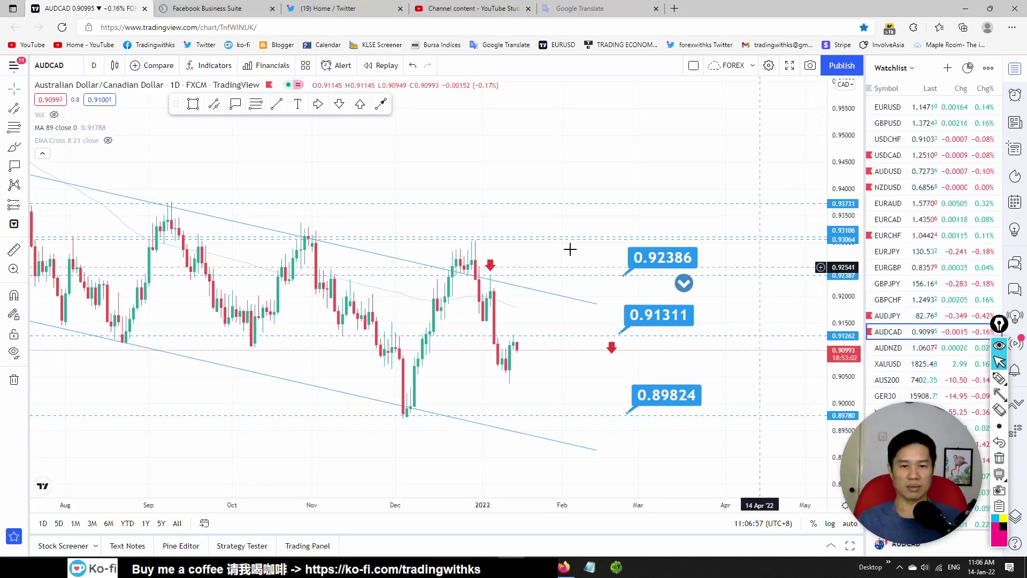
{"action": "left_click_drag", "start_coordinate": [552, 298], "coordinate": [575, 261]}
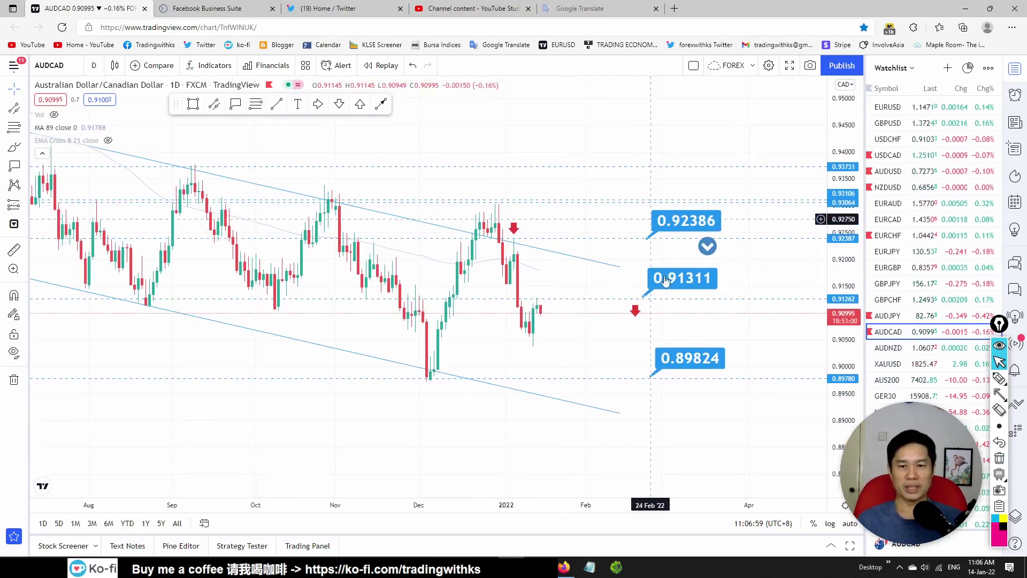
{"action": "left_click", "coordinate": [710, 247]}
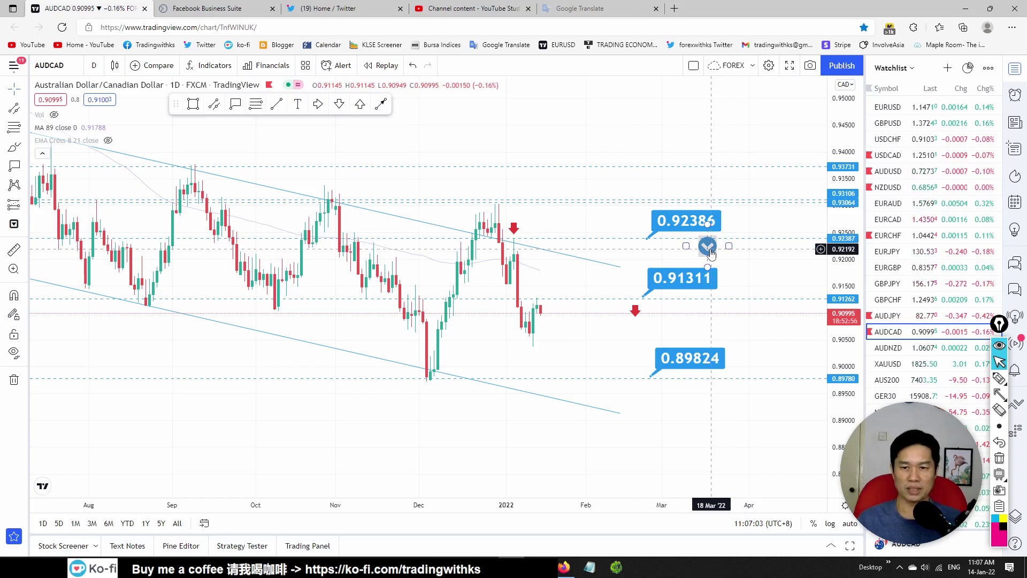
{"action": "mouse_move", "coordinate": [710, 254]}
{"action": "left_mouse_down"}
{"action": "mouse_move", "coordinate": [671, 247]}
{"action": "mouse_move", "coordinate": [692, 258]}
{"action": "left_mouse_up"}
- Sketch pink arrows on AUDCAD from the recent candles up to the 0.91311 level and down to 0.89824
{"action": "left_click_drag", "start_coordinate": [837, 337], "coordinate": [837, 211]}
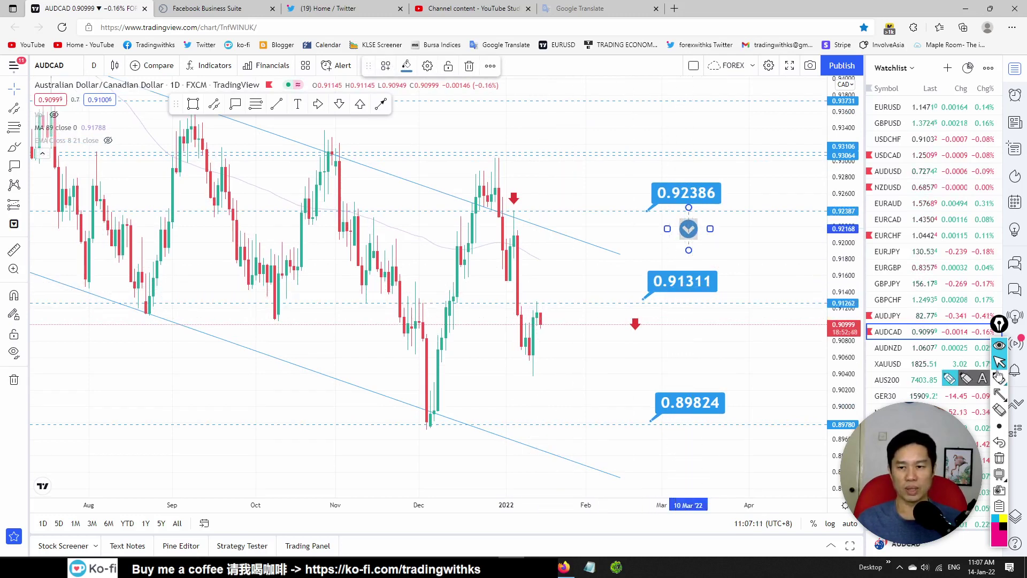
{"action": "left_click", "coordinate": [1000, 395]}
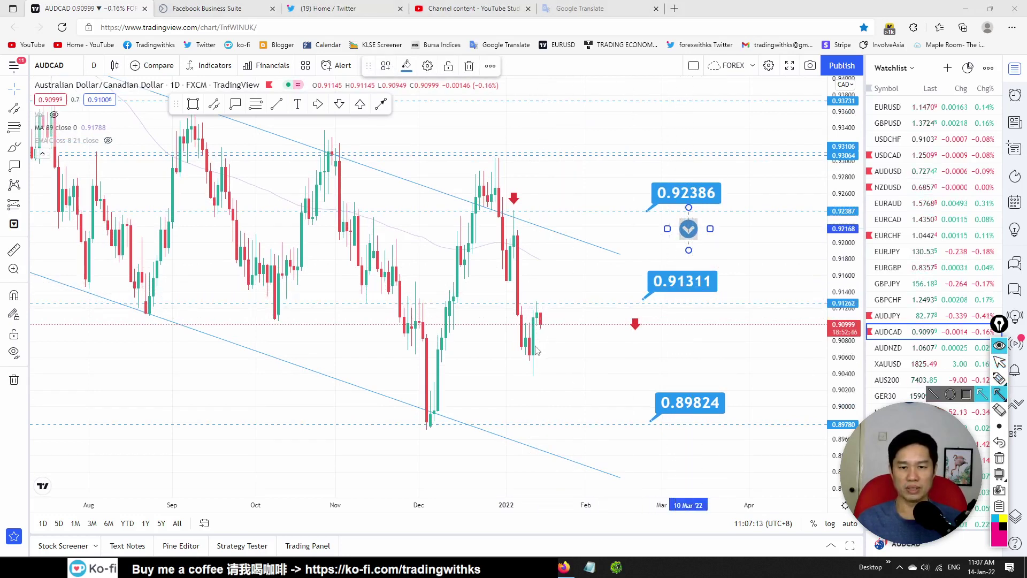
{"action": "left_click_drag", "start_coordinate": [602, 389], "coordinate": [631, 431]}
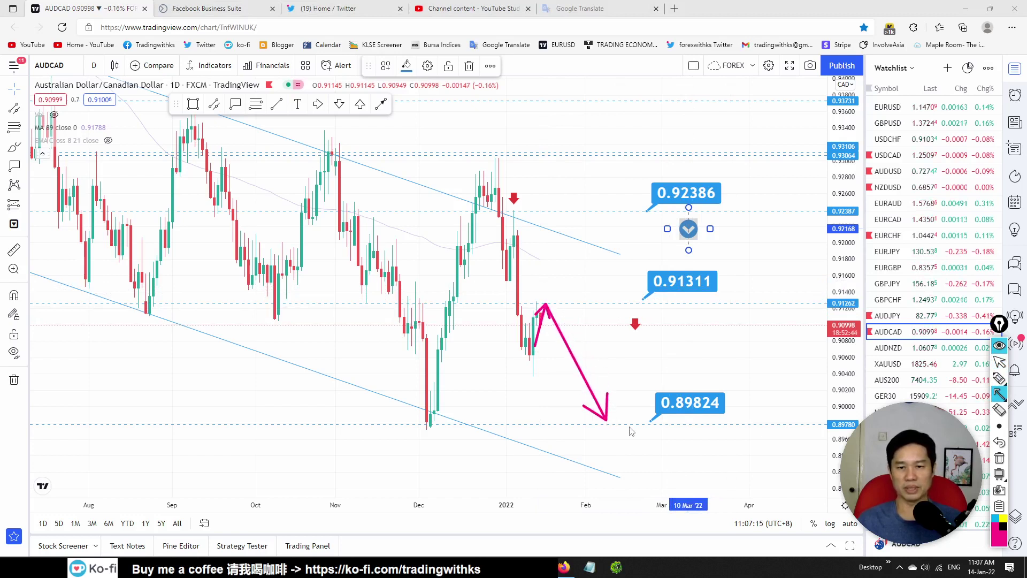
- Clear the pink arrows from AUDCAD and bring up the XAUUSD daily chart around the 1830.05 and 1800.00 labels
{"action": "left_click", "coordinate": [999, 461]}
{"action": "left_click", "coordinate": [960, 349]}
{"action": "left_click", "coordinate": [888, 363]}
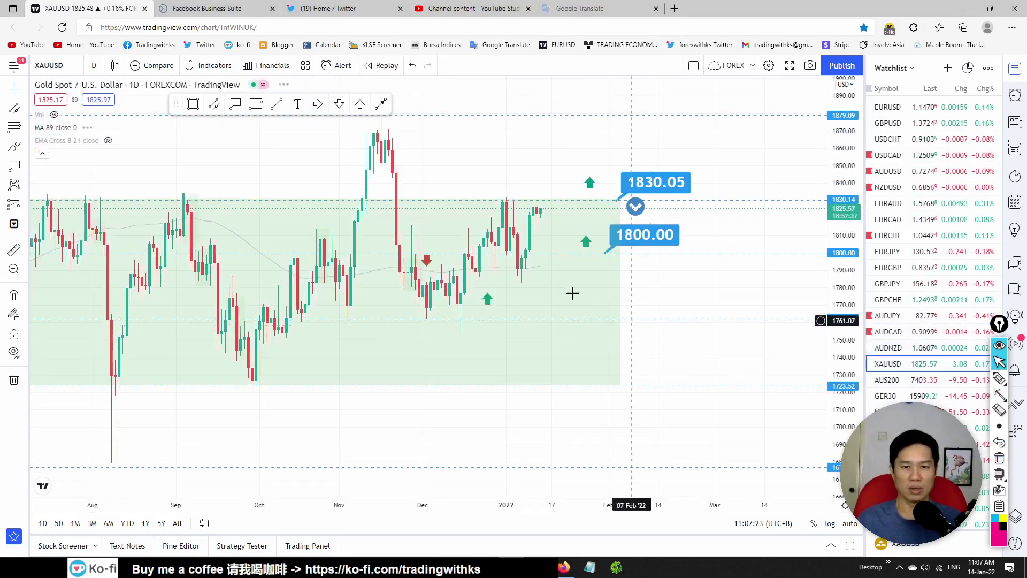
{"action": "scroll", "coordinate": [564, 245], "scroll_direction": "down", "scroll_amount": 3}
{"action": "scroll", "coordinate": [621, 262], "scroll_direction": "up", "scroll_amount": 2}
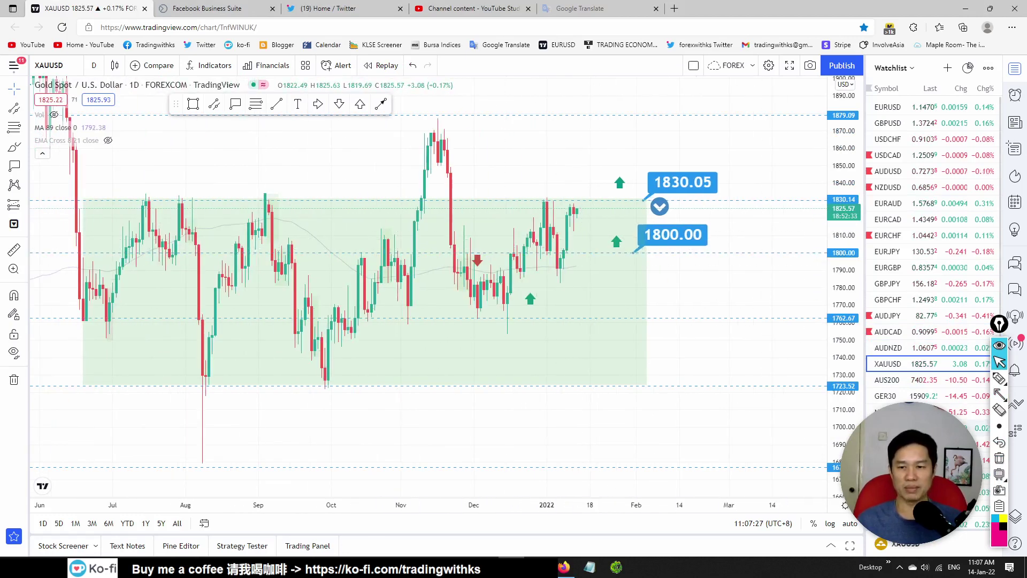
- Switch to the AUS200 daily chart and examine the recent candles below the 7481.27 and 7551.00 labels
{"action": "left_click", "coordinate": [918, 382]}
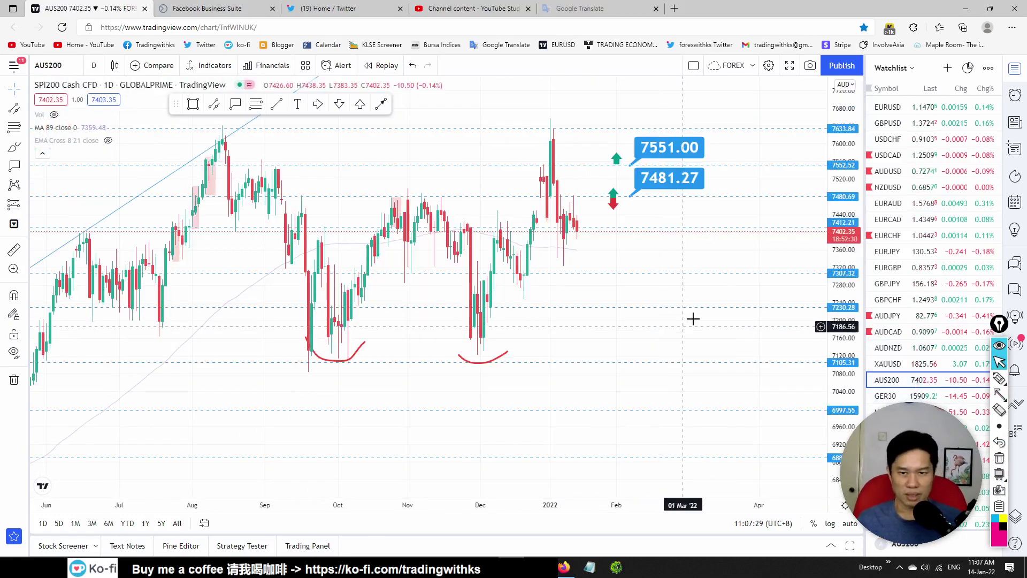
{"action": "left_click_drag", "start_coordinate": [732, 249], "coordinate": [737, 267]}
{"action": "scroll", "coordinate": [736, 260], "scroll_direction": "down", "scroll_amount": 3}
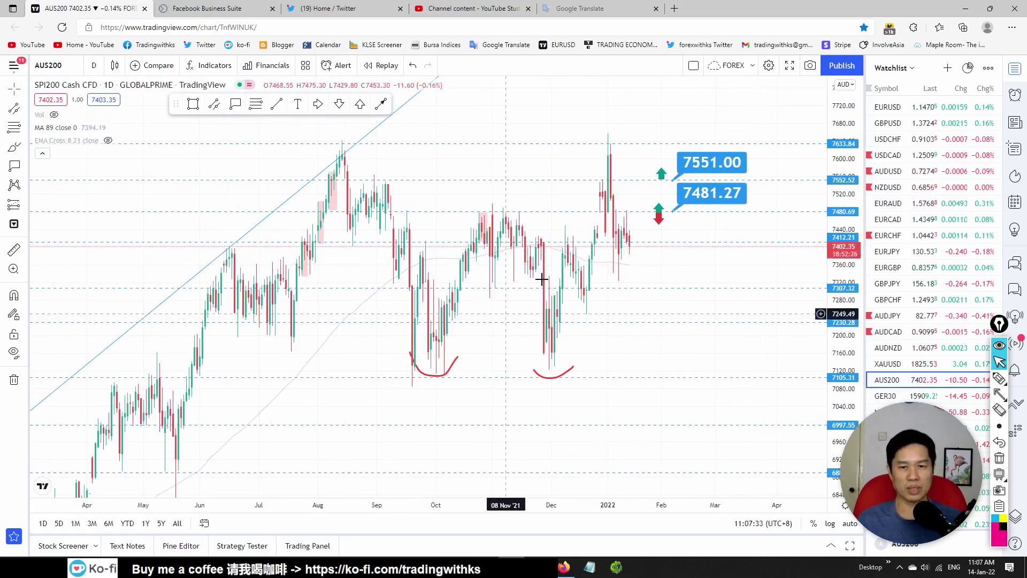
{"action": "scroll", "coordinate": [588, 184], "scroll_direction": "up", "scroll_amount": 2}
{"action": "scroll", "coordinate": [482, 240], "scroll_direction": "up", "scroll_amount": 2}
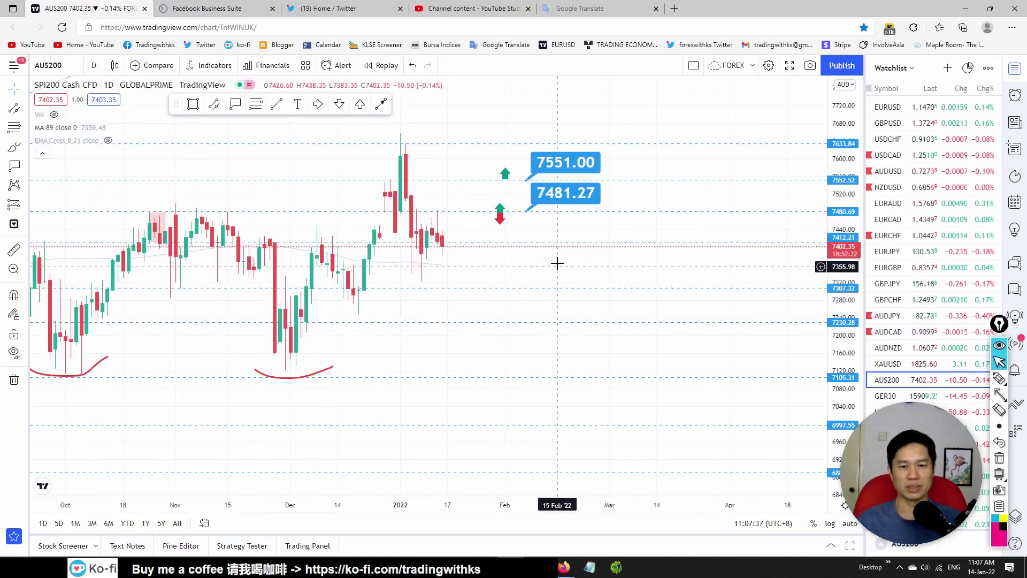
{"action": "left_click_drag", "start_coordinate": [557, 264], "coordinate": [566, 277]}
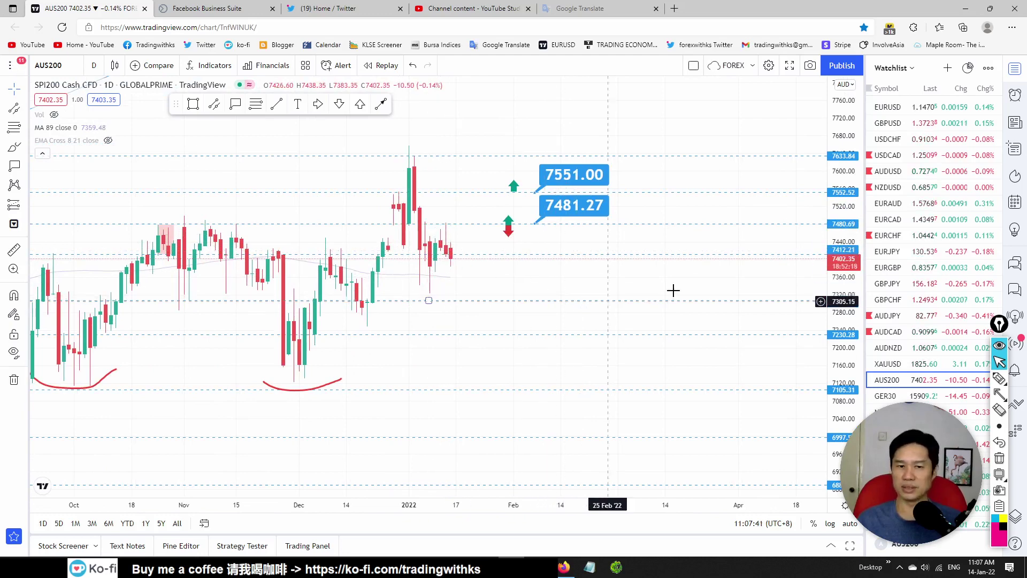
- Switch to the GER30 daily chart and sketch a pink arrow from the latest candle down to the 15732.88 level
{"action": "left_click", "coordinate": [915, 396]}
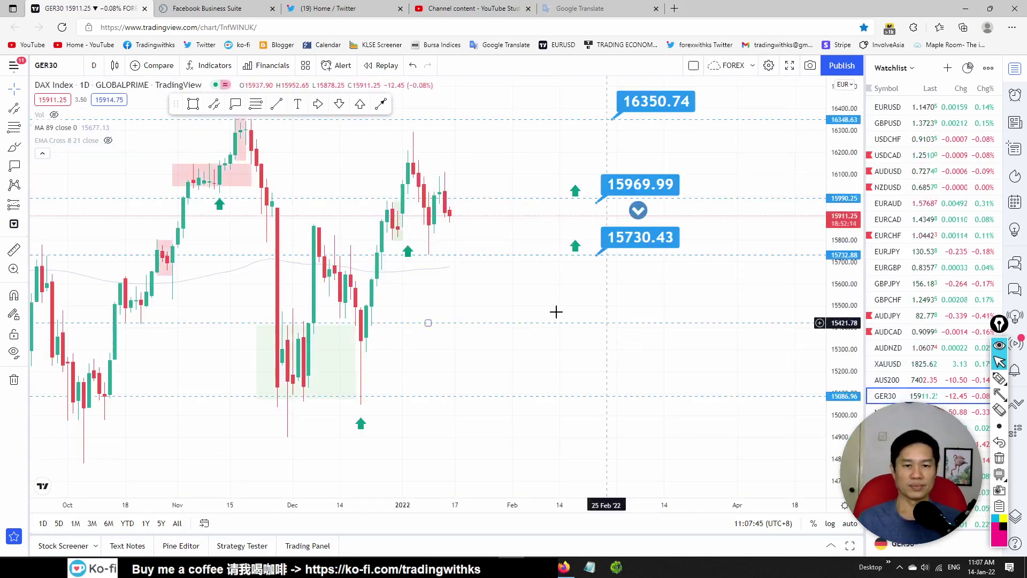
{"action": "scroll", "coordinate": [560, 310], "scroll_direction": "down", "scroll_amount": 1}
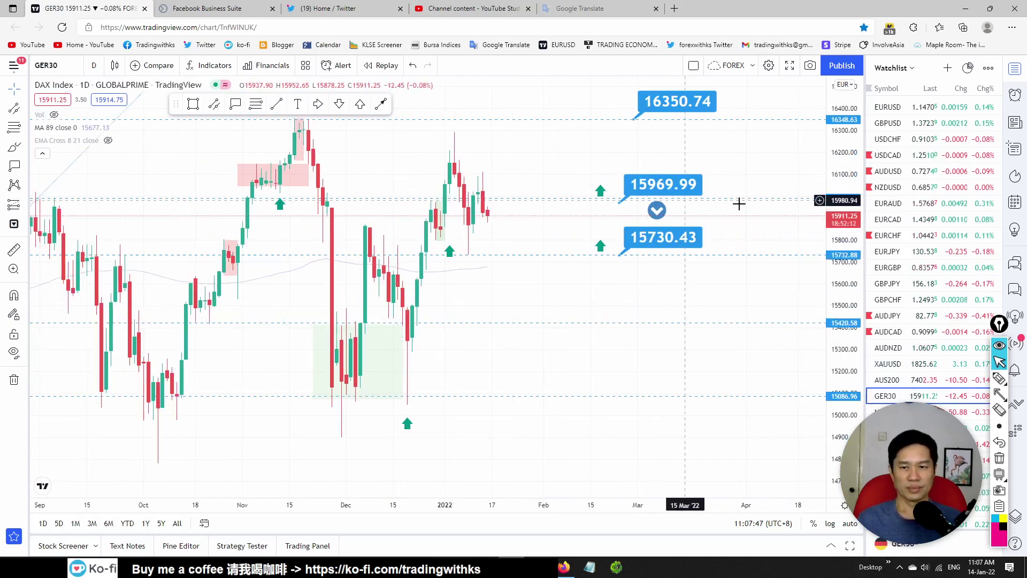
{"action": "left_click_drag", "start_coordinate": [848, 160], "coordinate": [848, 188]}
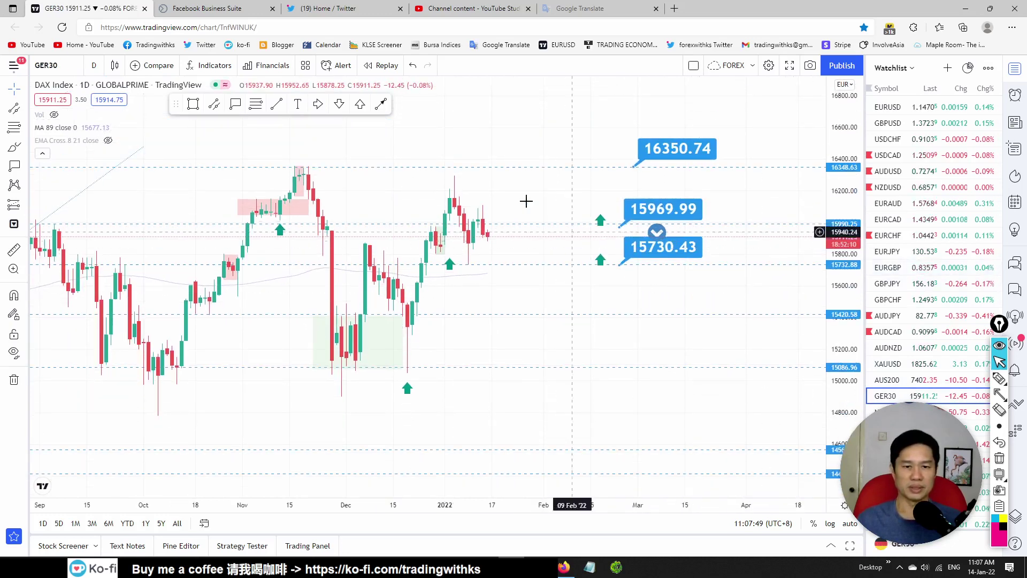
{"action": "left_click_drag", "start_coordinate": [412, 203], "coordinate": [481, 261]}
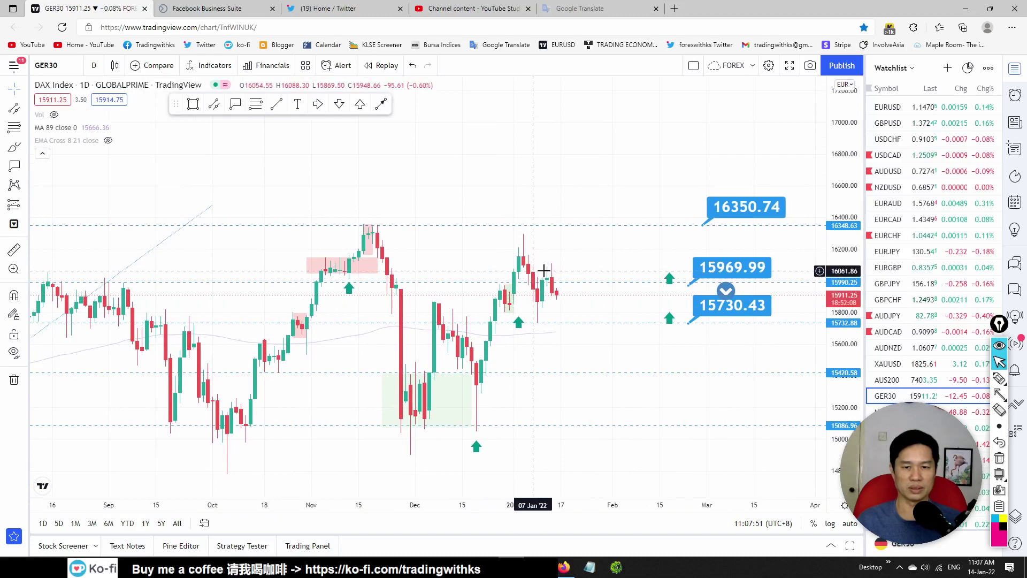
{"action": "left_click", "coordinate": [998, 396]}
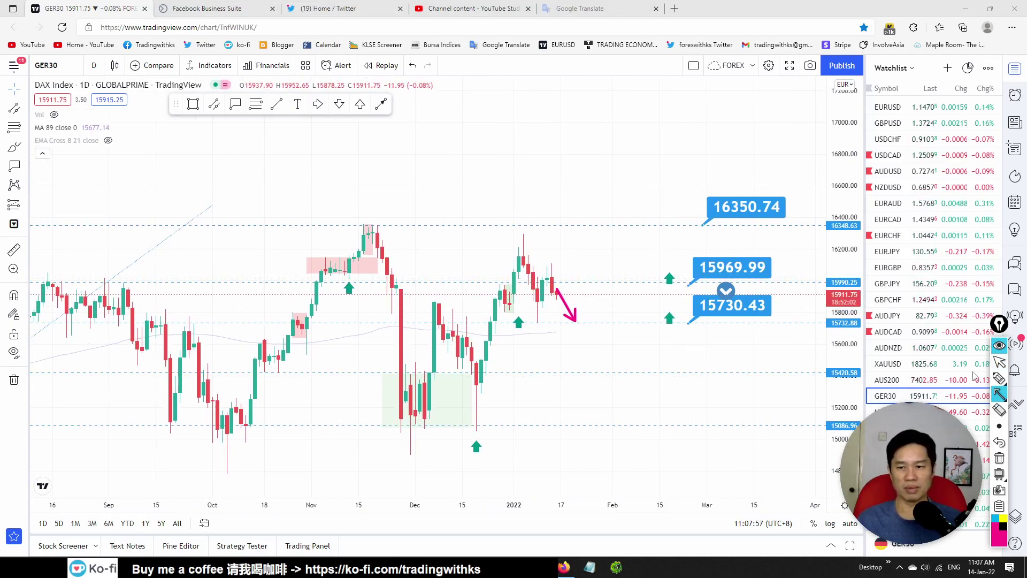
- Raise the GER30 horizontal line at 15086.96 to 15433.51 and sketch pink arrows from the latest candle down to 15732.88 and up to 15990.25
{"action": "scroll", "coordinate": [710, 346], "scroll_direction": "down", "scroll_amount": 4}
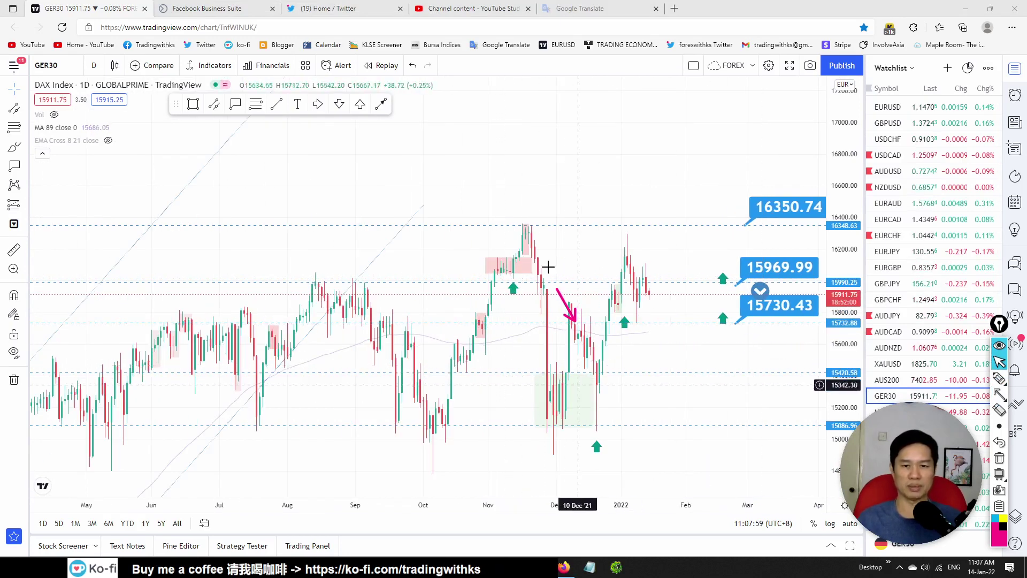
{"action": "scroll", "coordinate": [536, 345], "scroll_direction": "up", "scroll_amount": 4}
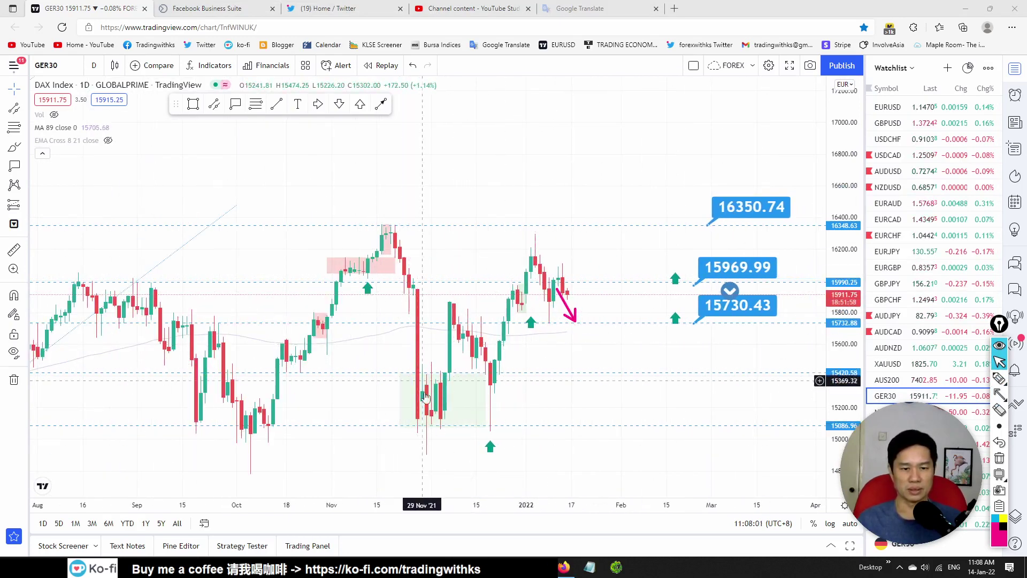
{"action": "scroll", "coordinate": [260, 289], "scroll_direction": "down", "scroll_amount": 4}
{"action": "scroll", "coordinate": [259, 289], "scroll_direction": "down", "scroll_amount": 3}
{"action": "scroll", "coordinate": [342, 334], "scroll_direction": "up", "scroll_amount": 3}
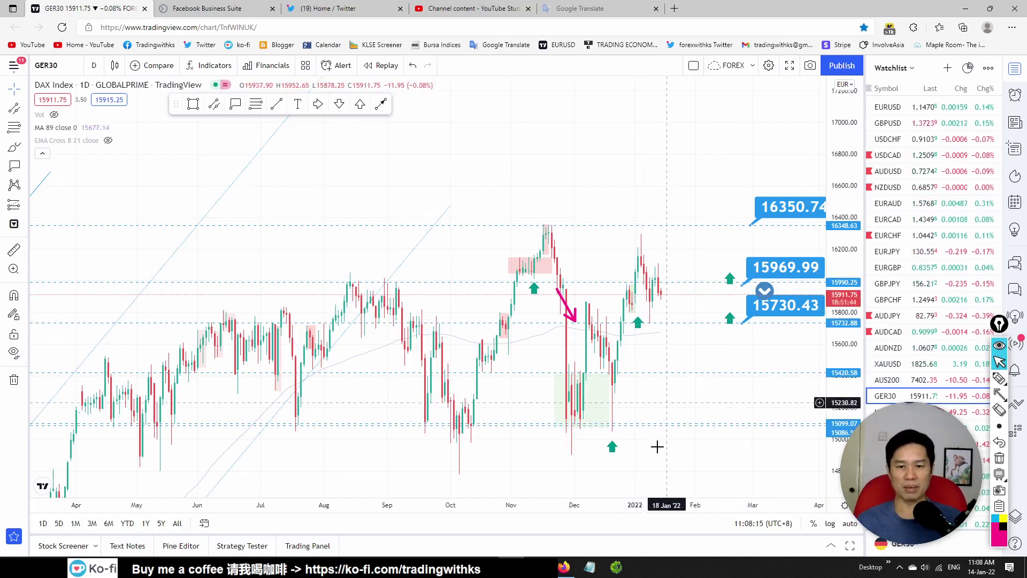
{"action": "left_click_drag", "start_coordinate": [659, 427], "coordinate": [669, 371]}
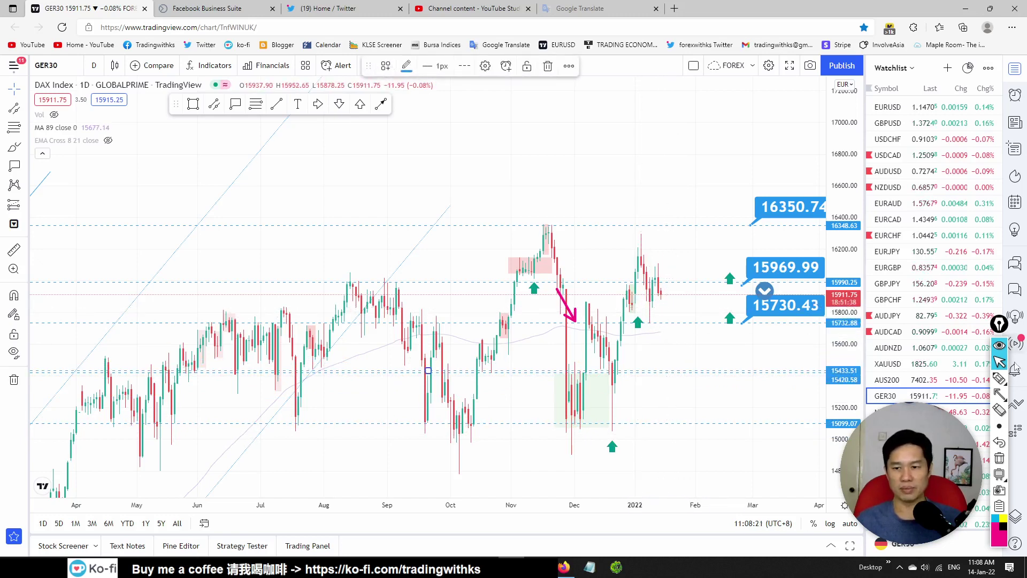
{"action": "left_click", "coordinate": [999, 396]}
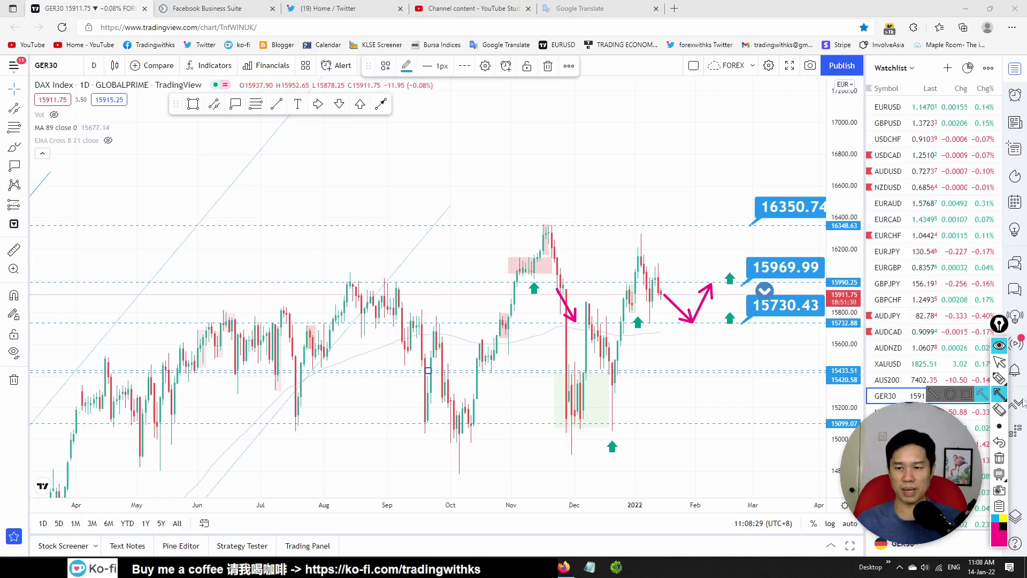
- Switch to the NAS100 daily chart and sketch pink arrows from the latest candle up to the 15656.29 level and down to about 15100
{"action": "key", "text": "Down"}
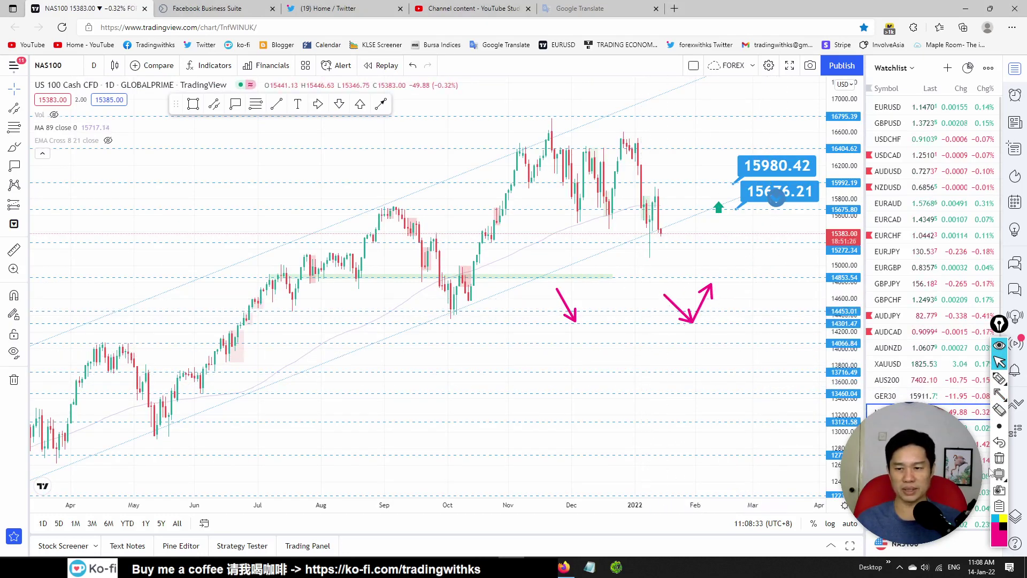
{"action": "left_click_drag", "start_coordinate": [647, 305], "coordinate": [617, 361]}
{"action": "left_click_drag", "start_coordinate": [846, 353], "coordinate": [846, 315]}
{"action": "scroll", "coordinate": [717, 316], "scroll_direction": "up", "scroll_amount": 4}
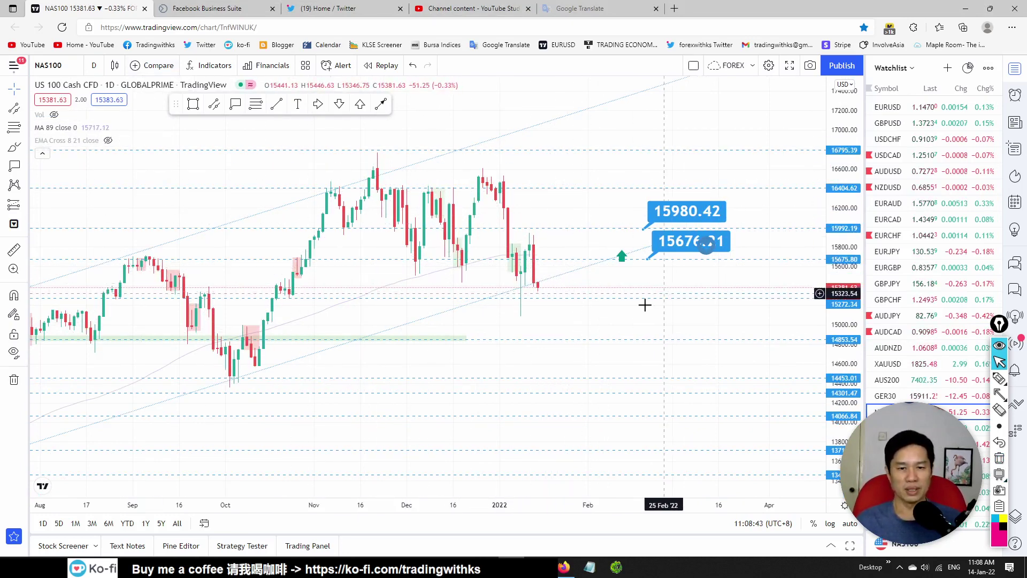
{"action": "scroll", "coordinate": [643, 315], "scroll_direction": "down", "scroll_amount": 2}
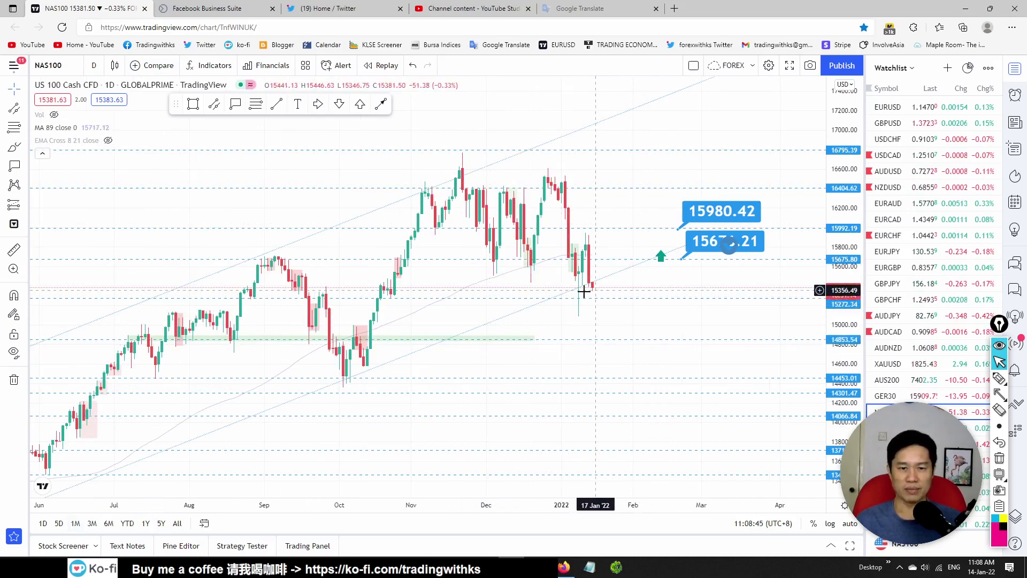
{"action": "scroll", "coordinate": [587, 291], "scroll_direction": "down", "scroll_amount": 2}
{"action": "left_click_drag", "start_coordinate": [826, 313], "coordinate": [826, 353]}
{"action": "scroll", "coordinate": [320, 360], "scroll_direction": "down", "scroll_amount": 5}
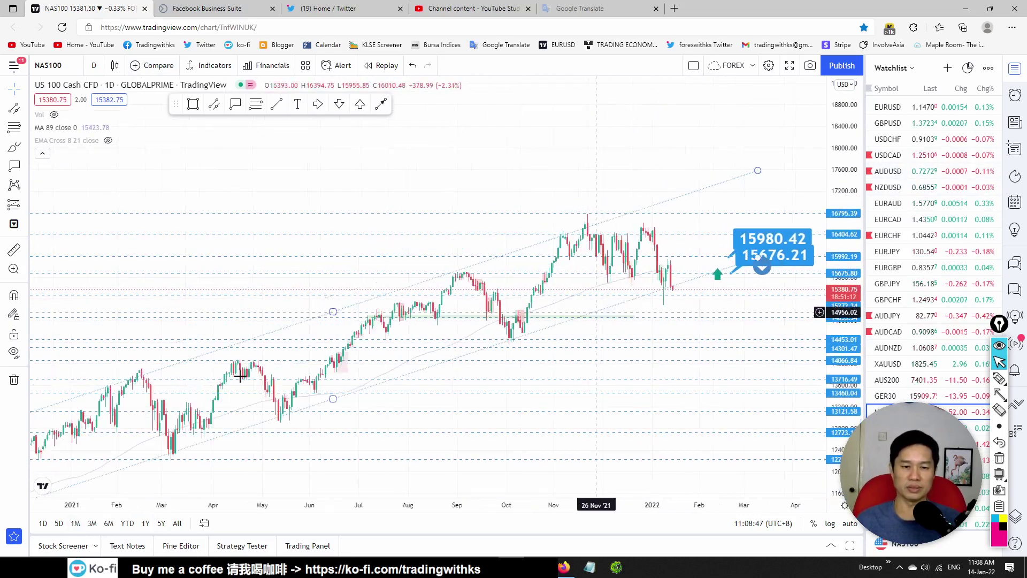
{"action": "scroll", "coordinate": [754, 324], "scroll_direction": "up", "scroll_amount": 7}
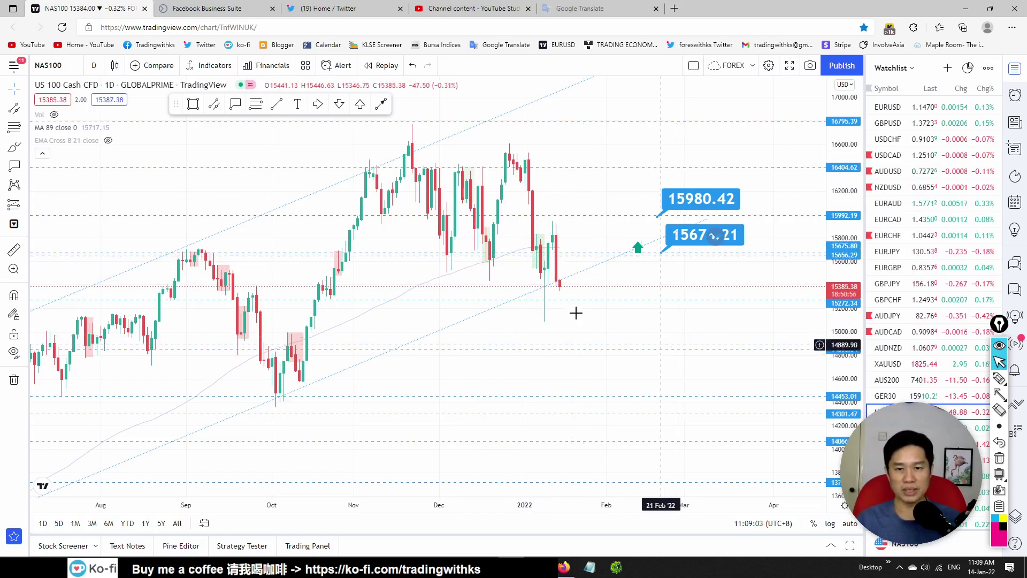
{"action": "left_click", "coordinate": [1000, 394]}
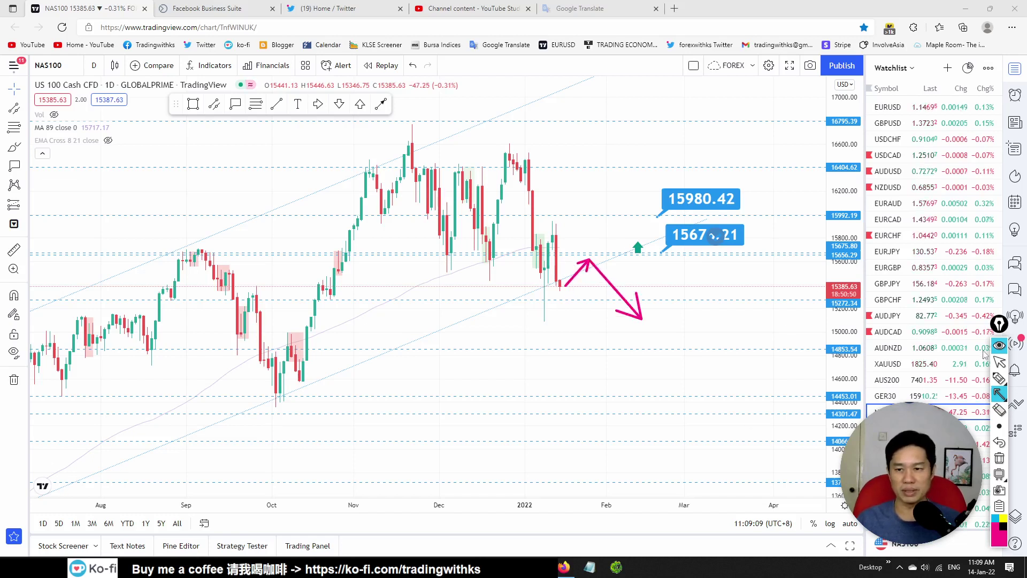
- Move the round chevron icon above the 15980.42 label and replace the green up arrow with a red down arrow at 15524.00 on 17 February 2022
{"action": "left_click", "coordinate": [996, 363]}
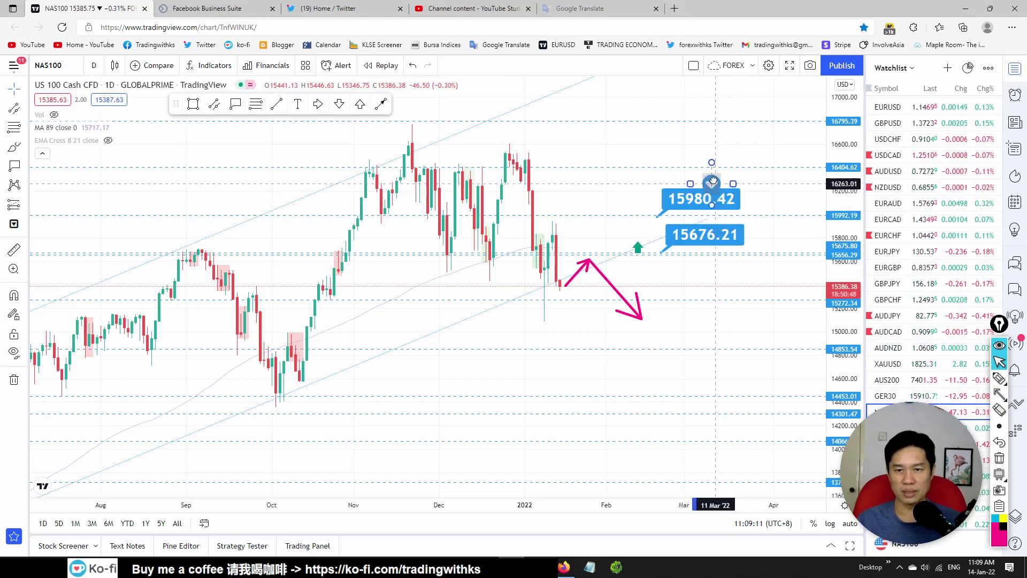
{"action": "left_click", "coordinate": [712, 177]}
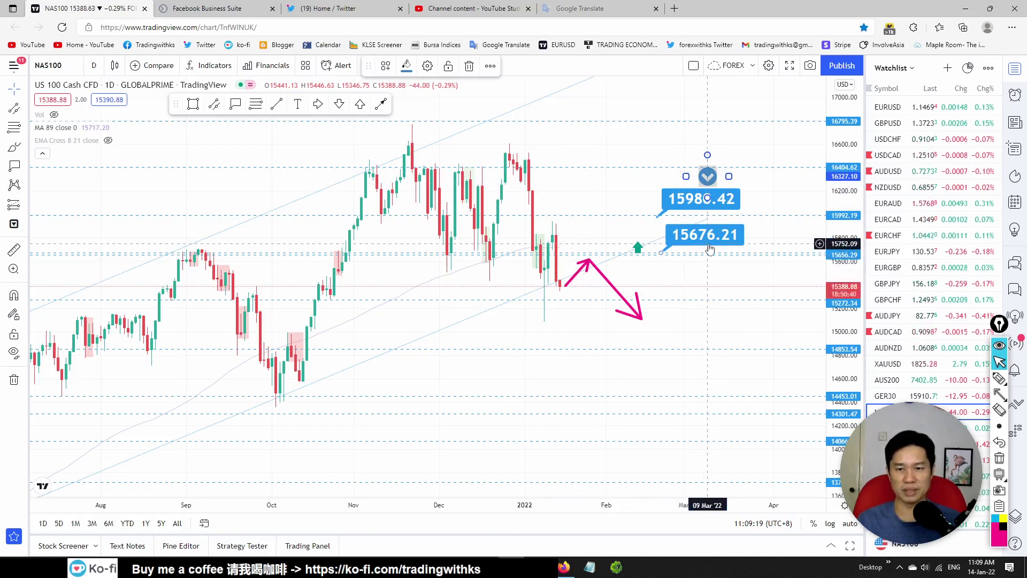
{"action": "left_click", "coordinate": [638, 241]}
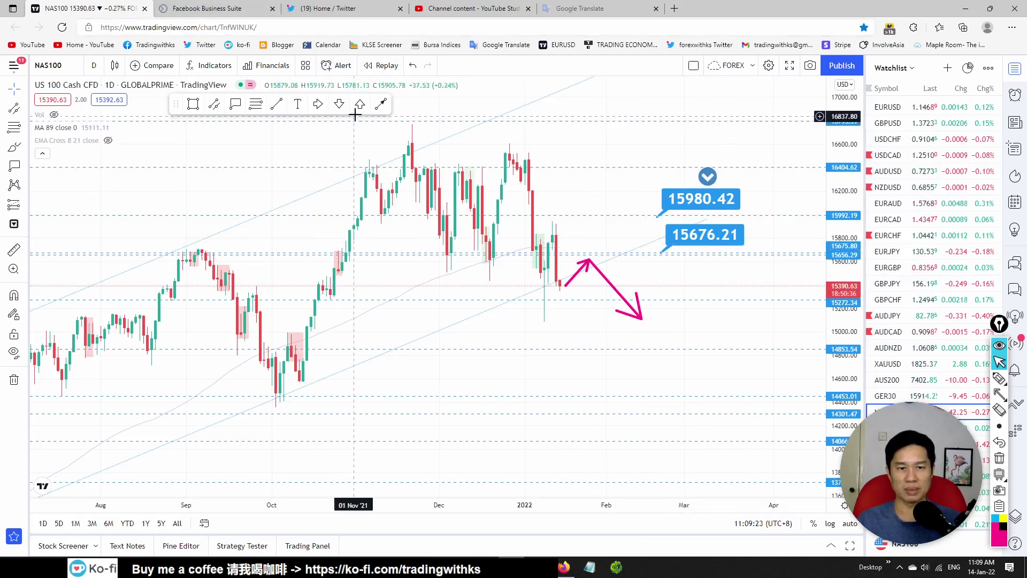
{"action": "left_click", "coordinate": [654, 268]}
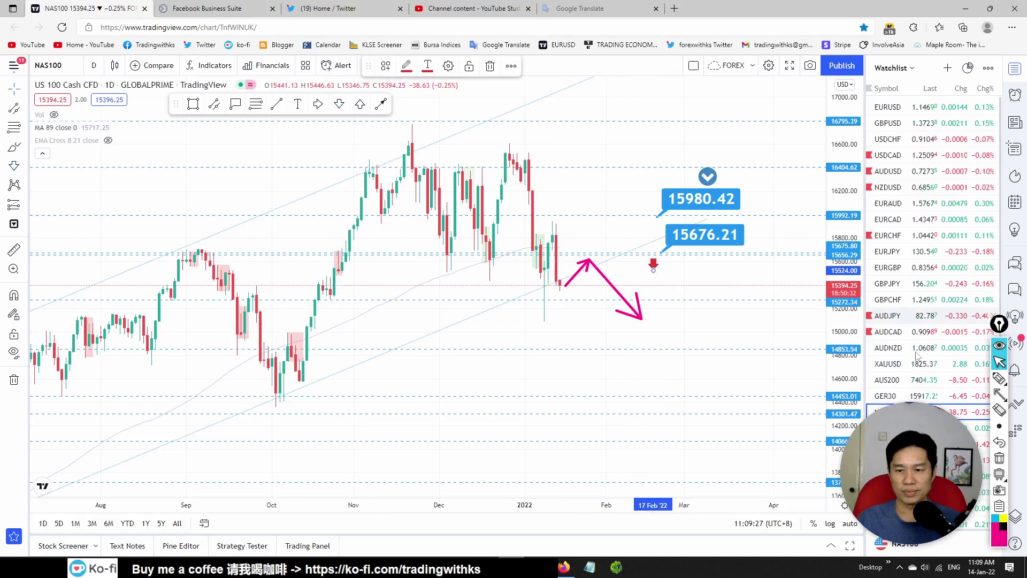
- On the US30 daily chart, clear the old pink arrows and shift the chevron icon and price label past the latest candles, setting the label at 35641
{"action": "left_click", "coordinate": [909, 428]}
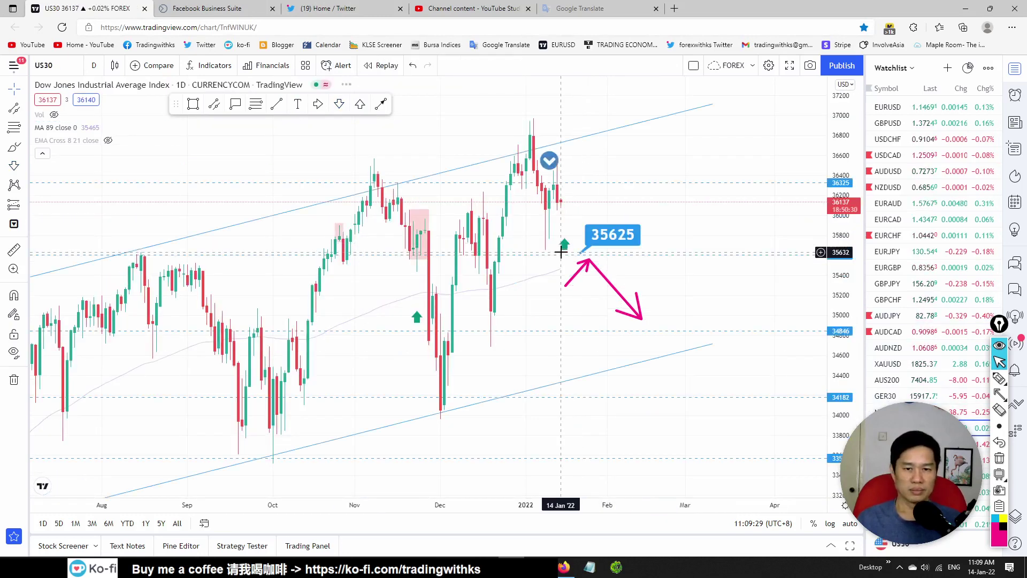
{"action": "left_click", "coordinate": [999, 461]}
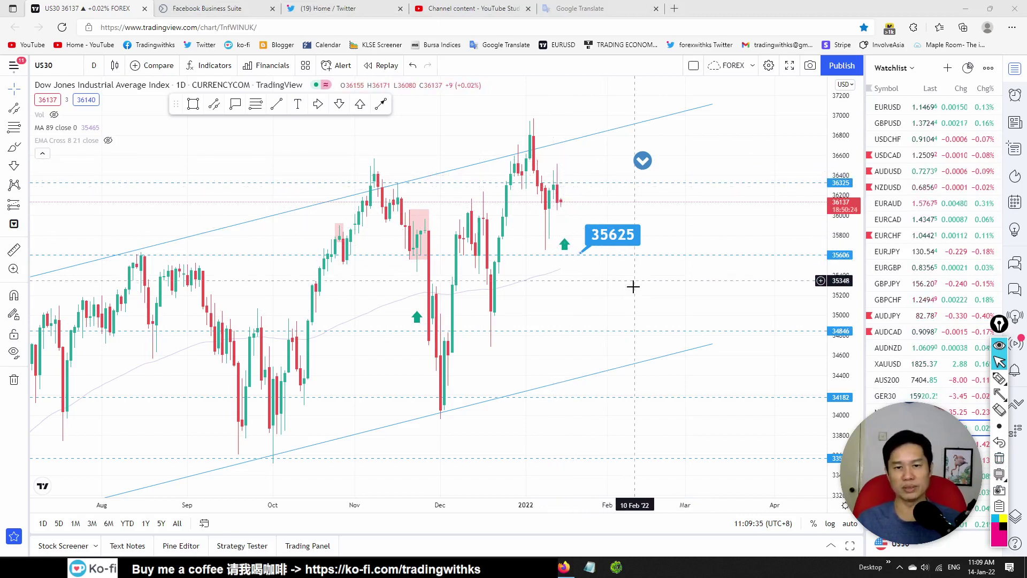
{"action": "left_click_drag", "start_coordinate": [620, 245], "coordinate": [697, 245]}
{"action": "scroll", "coordinate": [650, 257], "scroll_direction": "down", "scroll_amount": 2}
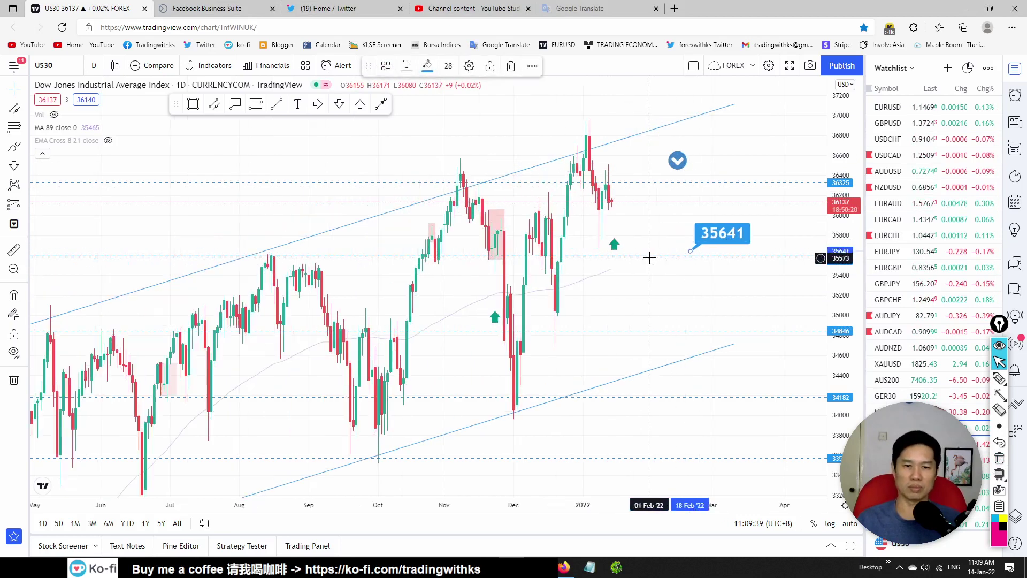
- Sketch pink arrows on US30 from the latest candles down to the 35606 level and back up to about 36200
{"action": "scroll", "coordinate": [646, 260], "scroll_direction": "up", "scroll_amount": 2}
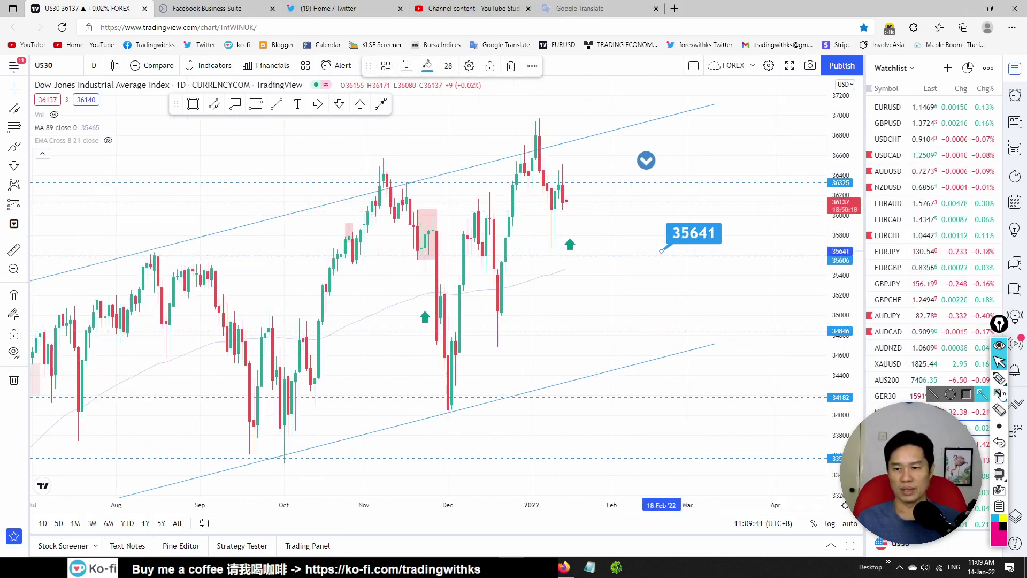
{"action": "left_click_drag", "start_coordinate": [564, 193], "coordinate": [597, 232]}
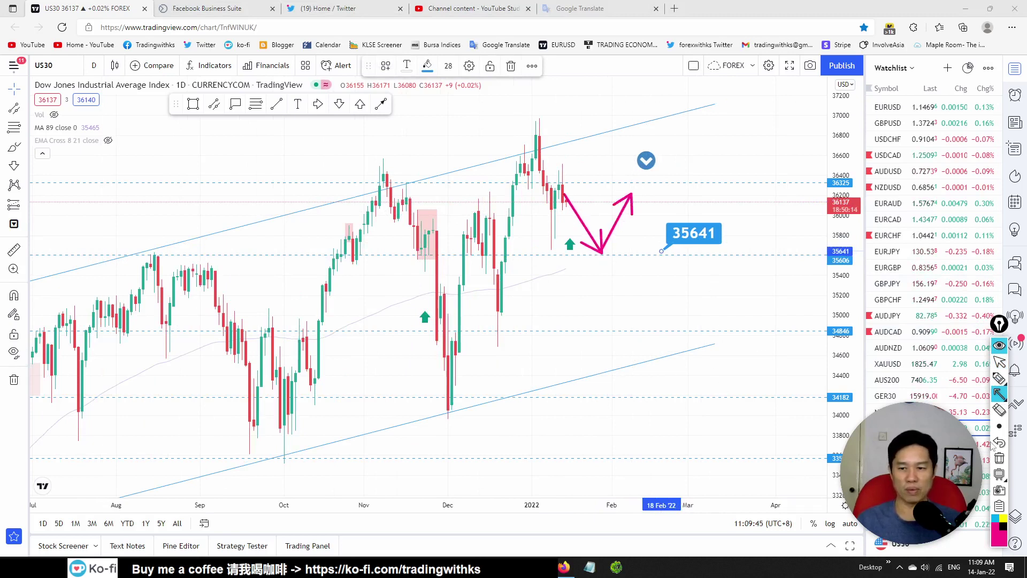
{"action": "left_click", "coordinate": [1000, 361]}
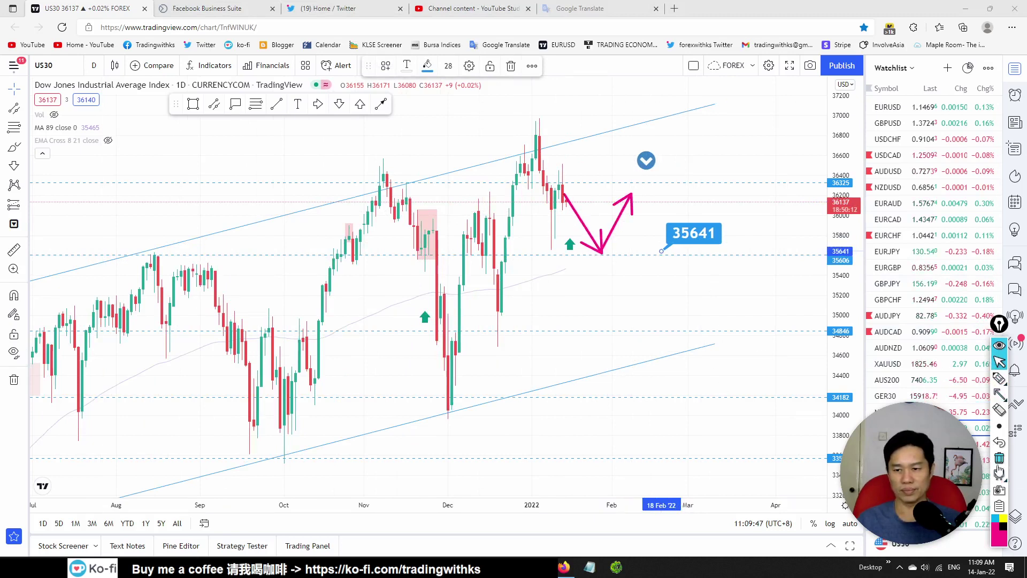
- Switch to the SPX daily chart without the old arrows and sketch pink zigzag arrows down to the 4631.08 and 4548.42 levels with rebounds
{"action": "left_click", "coordinate": [999, 461]}
{"action": "left_click", "coordinate": [980, 444]}
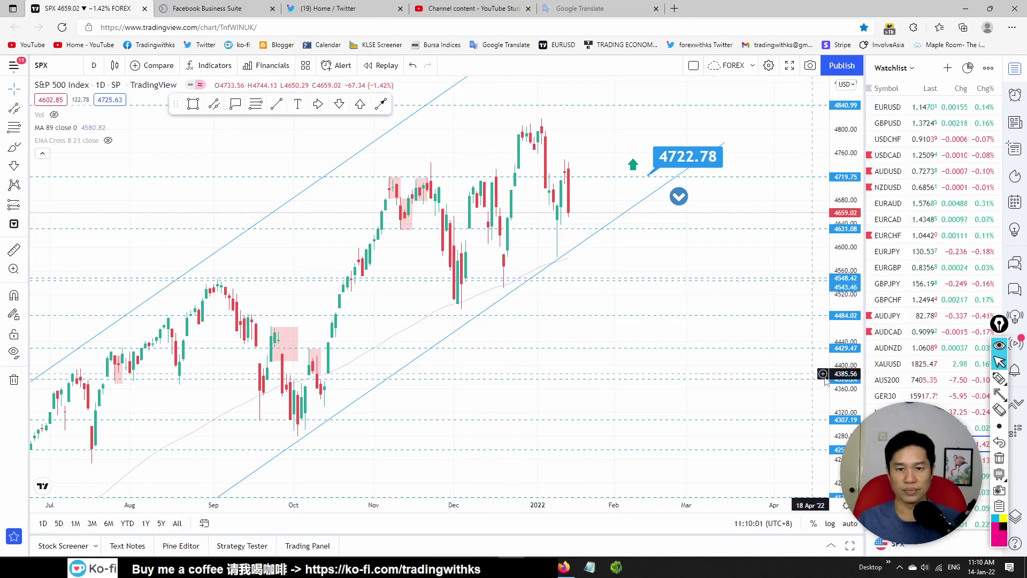
{"action": "left_click", "coordinate": [1000, 394]}
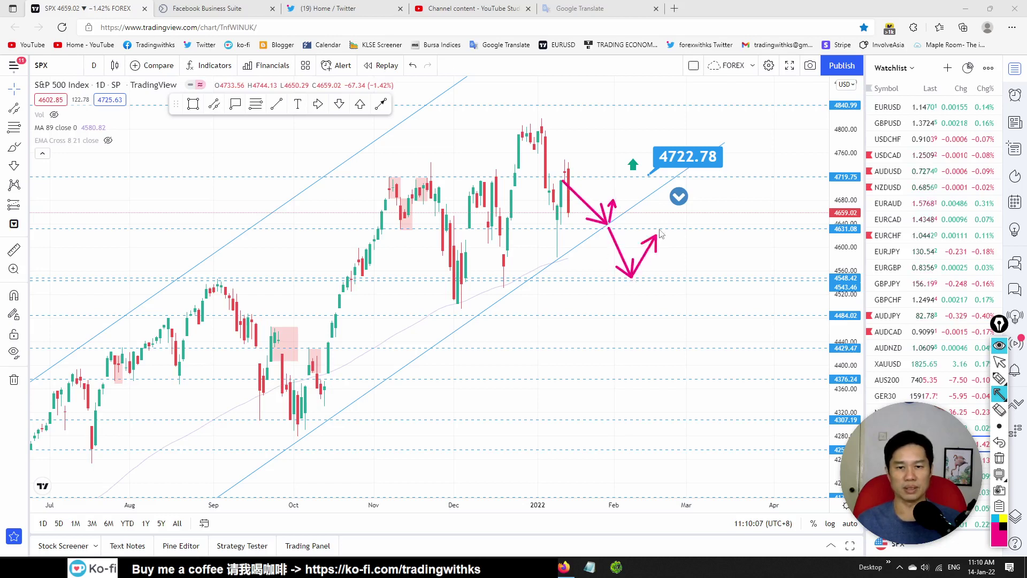
{"action": "left_click", "coordinate": [1000, 363]}
- Move the SPX price label to 4632.03 and the green up arrow beside it on 16 February 2022, clearing the pink arrows
{"action": "left_click_drag", "start_coordinate": [673, 159], "coordinate": [698, 212]}
{"action": "left_click_drag", "start_coordinate": [639, 172], "coordinate": [670, 219]}
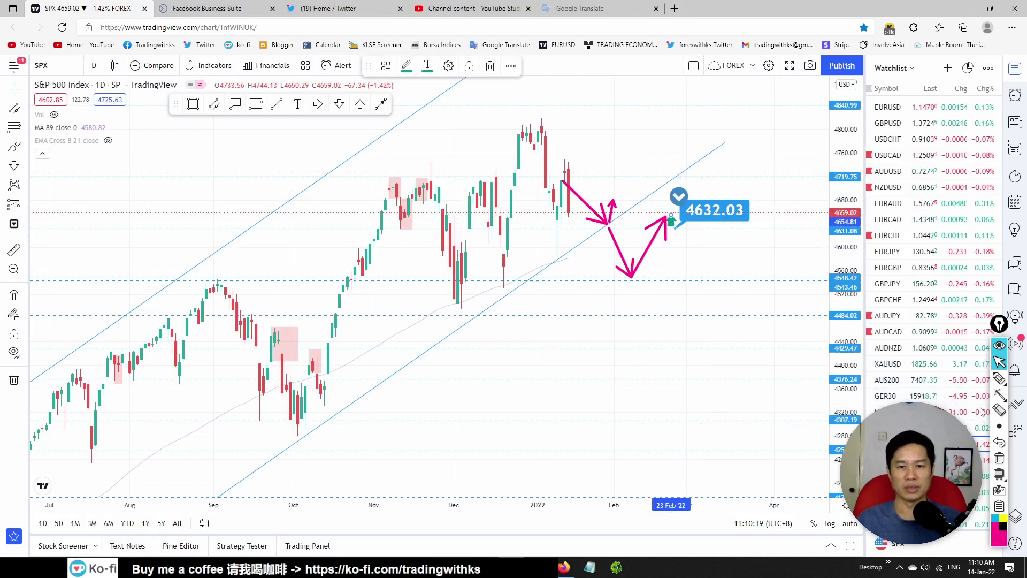
{"action": "left_click", "coordinate": [1010, 458]}
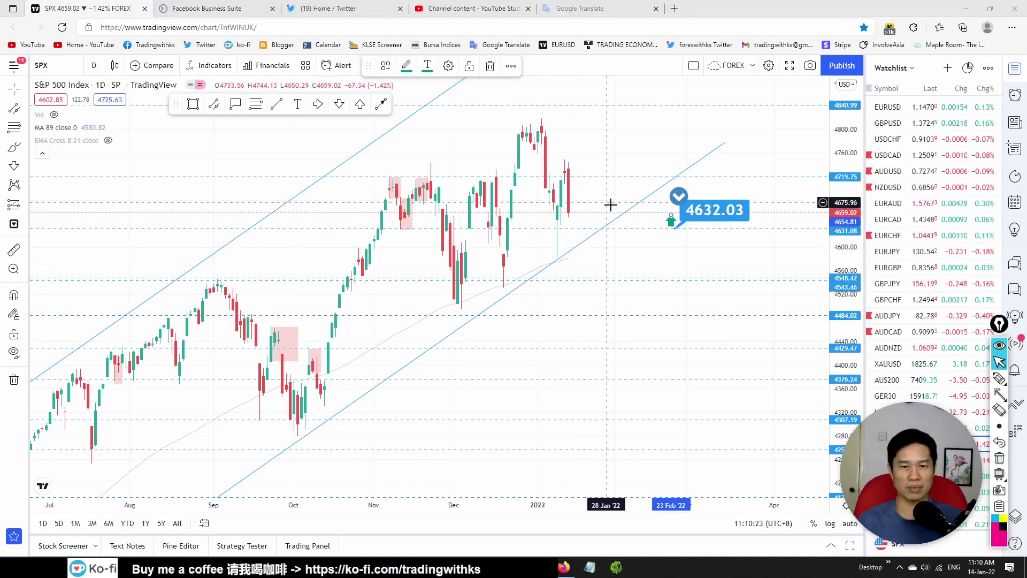
{"action": "left_click_drag", "start_coordinate": [675, 227], "coordinate": [657, 225]}
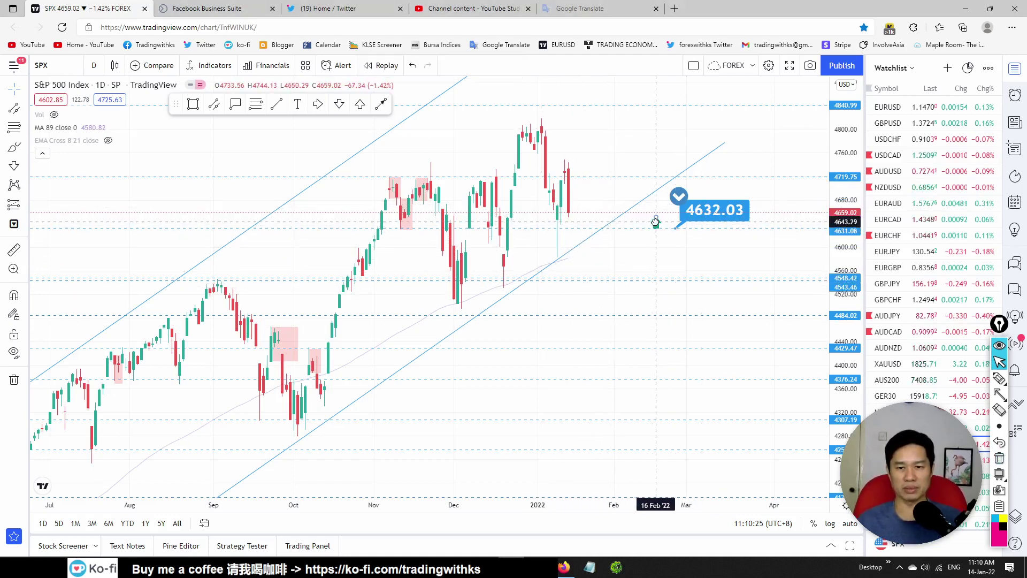